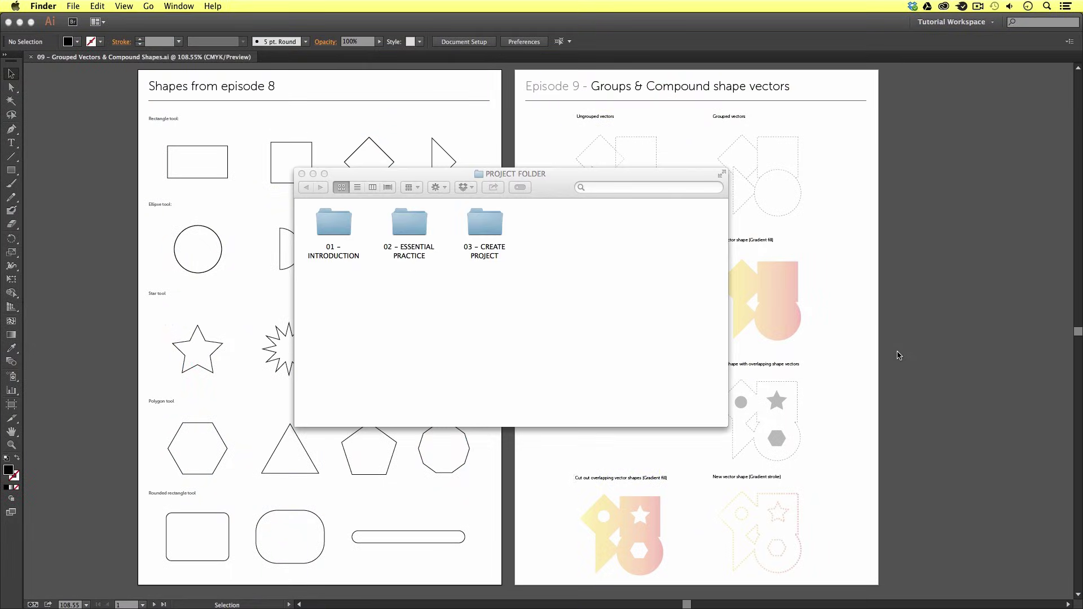
Open the Grouped Vectors & Compound Shapes worksheet from the 01 - CC version folder of 09 - GROUPED VECTORS in 02 - ESSENTIAL PRACTICE
{"action": "double_click", "coordinate": [415, 219]}
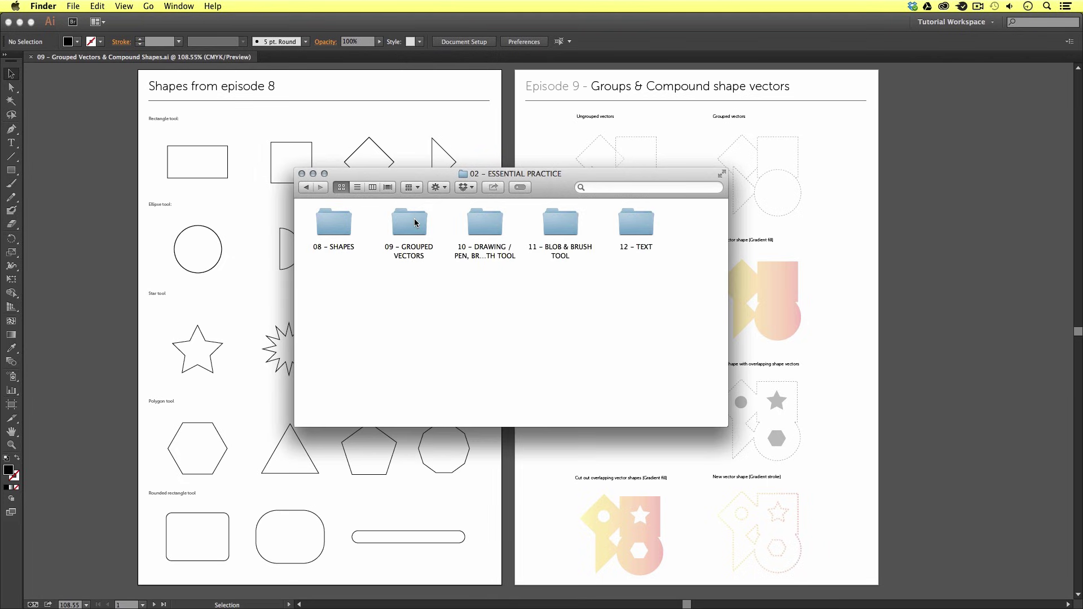
{"action": "double_click", "coordinate": [414, 218]}
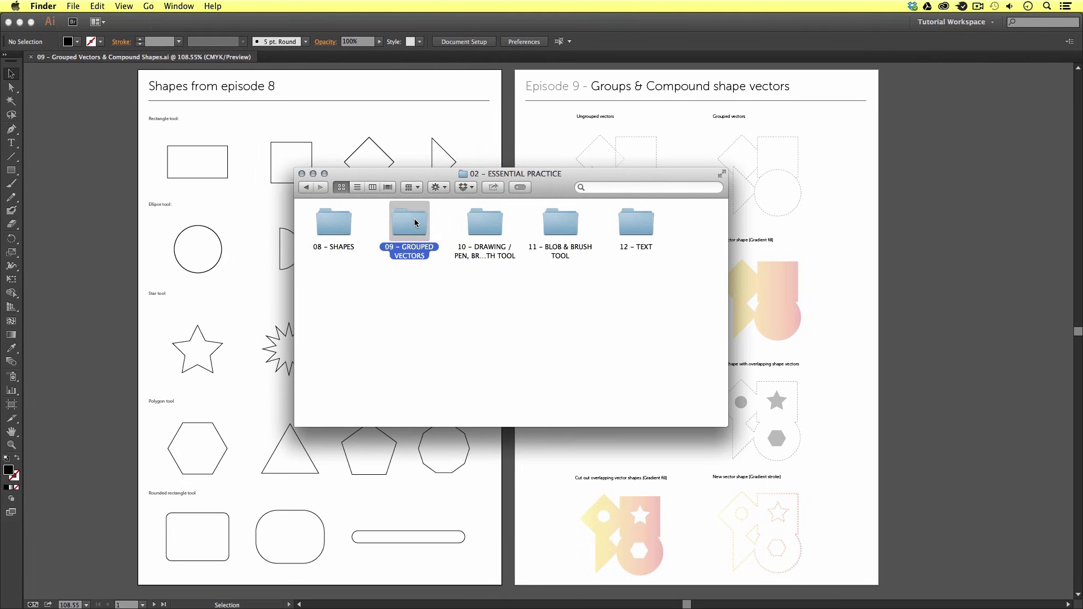
{"action": "double_click", "coordinate": [336, 219]}
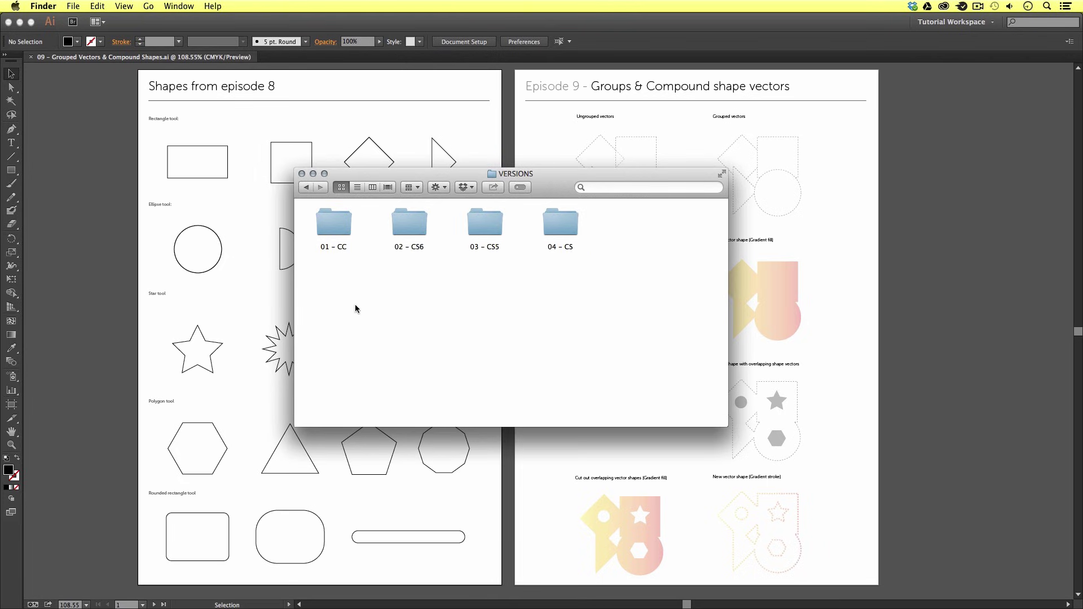
{"action": "double_click", "coordinate": [335, 228]}
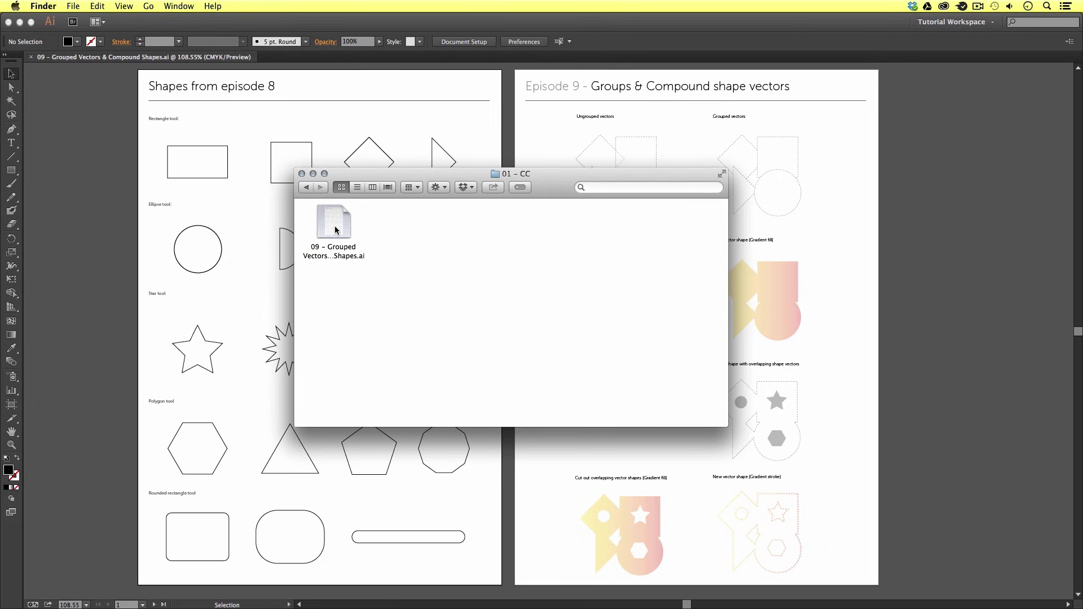
{"action": "double_click", "coordinate": [335, 228]}
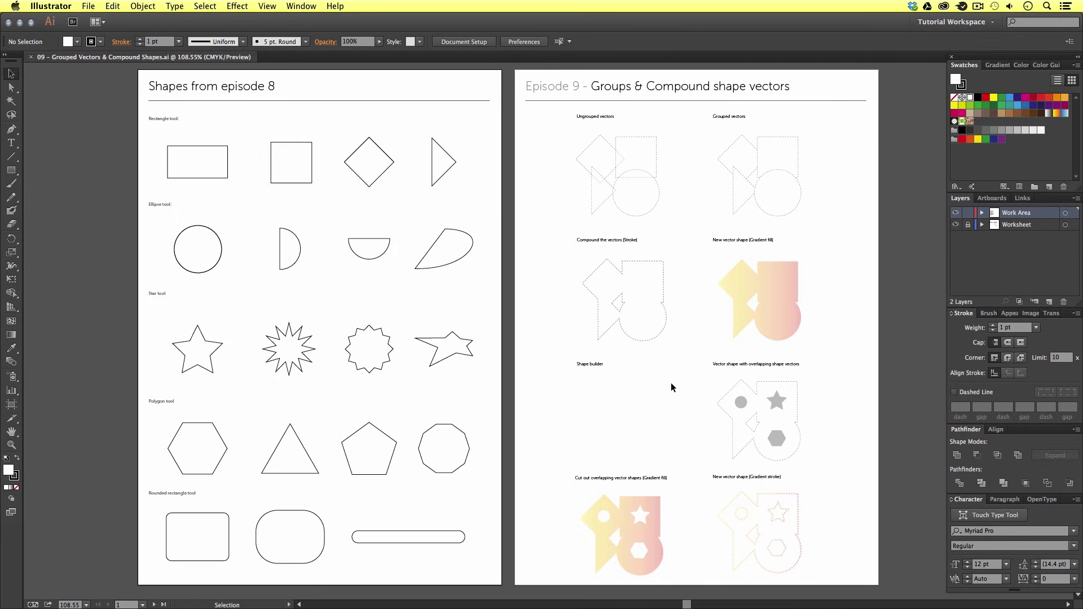
Place a copy of the episode 8 diamond over the dashed diamond outline under Ungrouped vectors
{"action": "key", "text": "z"}
{"action": "left_click", "coordinate": [673, 220]}
{"action": "left_click", "coordinate": [733, 186]}
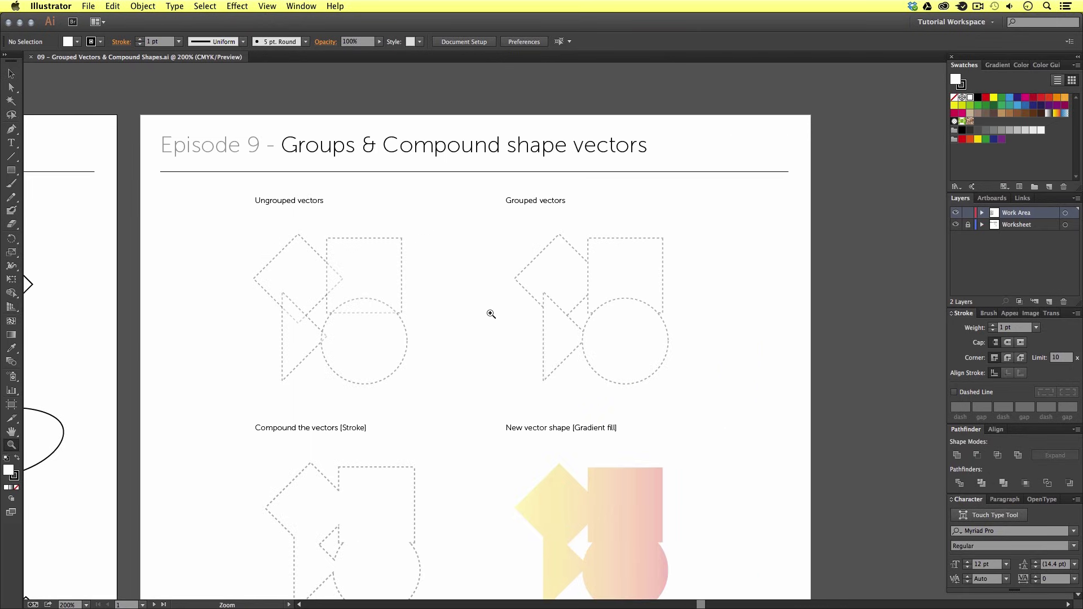
{"action": "left_click_drag", "start_coordinate": [491, 314], "coordinate": [474, 336]}
{"action": "left_click", "coordinate": [512, 298]}
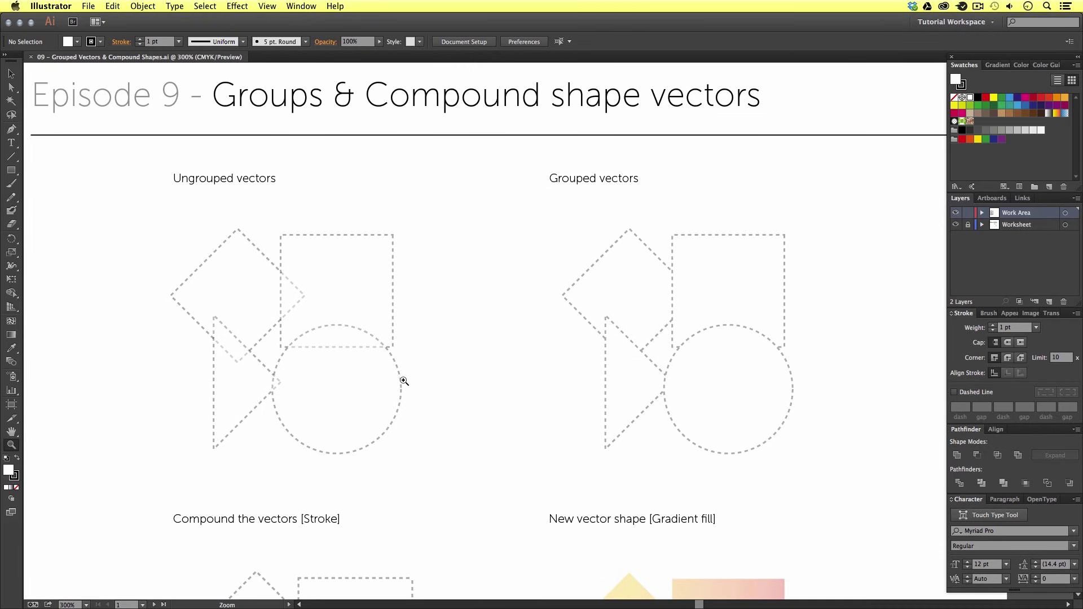
{"action": "left_click", "coordinate": [378, 338], "text": "alt"}
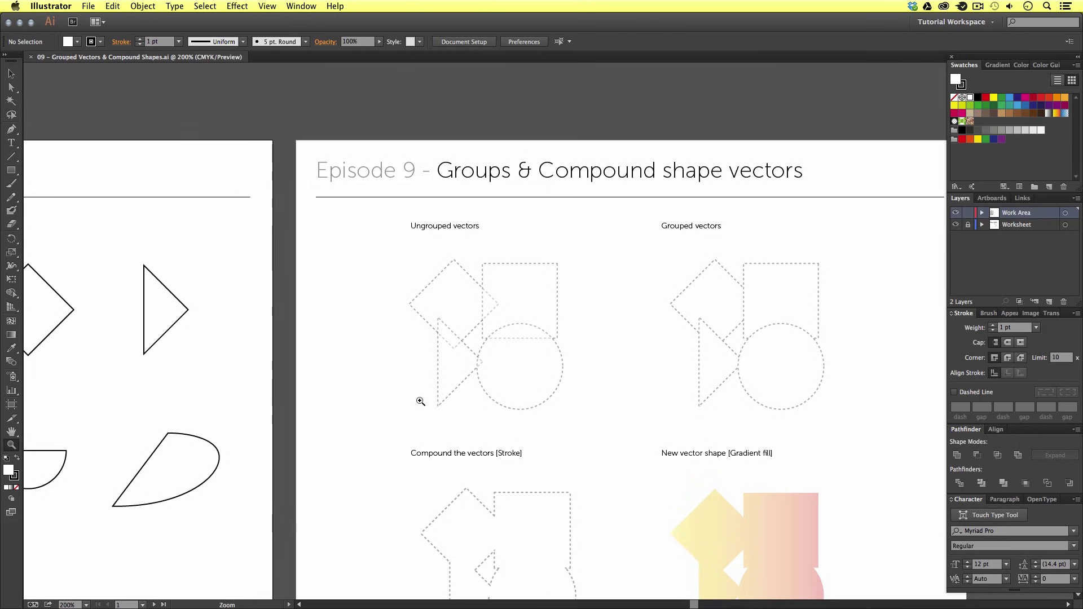
{"action": "key", "text": "v"}
{"action": "left_click_drag", "start_coordinate": [247, 406], "coordinate": [575, 316]}
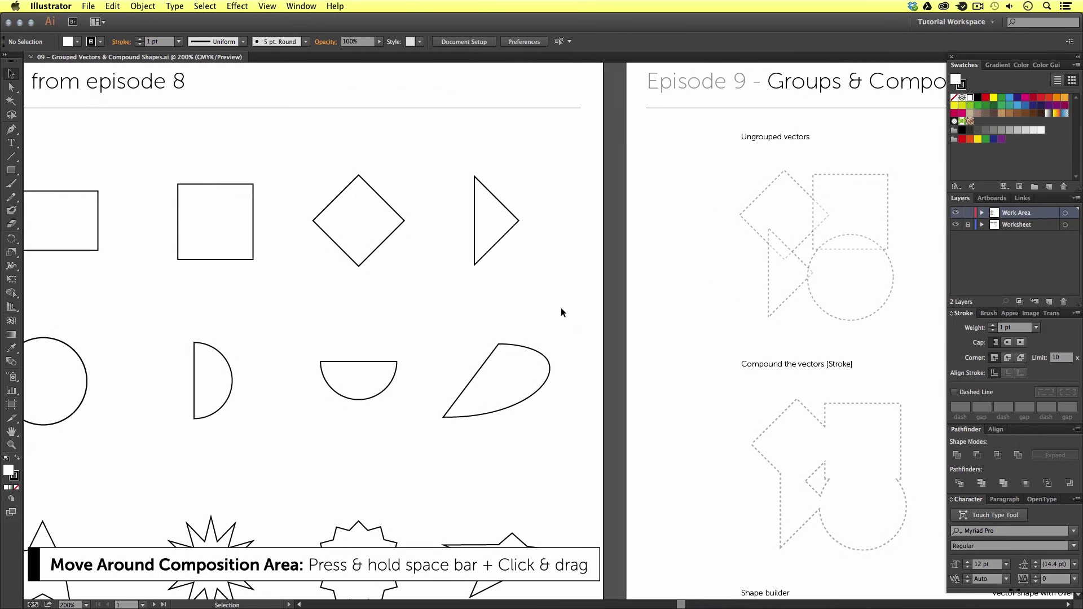
{"action": "left_click", "coordinate": [362, 213]}
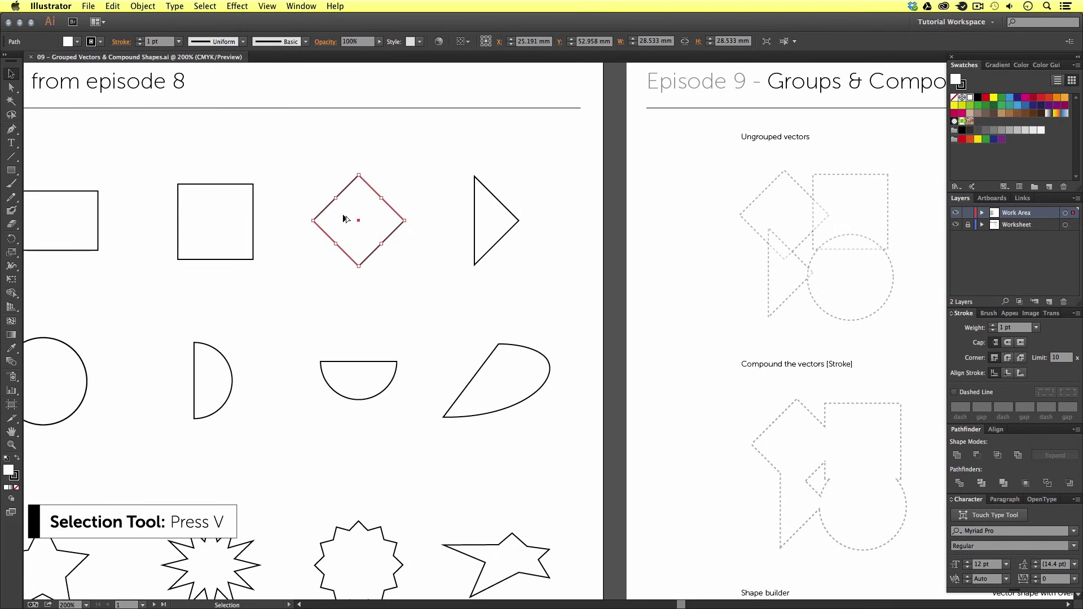
{"action": "left_click_drag", "start_coordinate": [348, 217], "coordinate": [771, 212]}
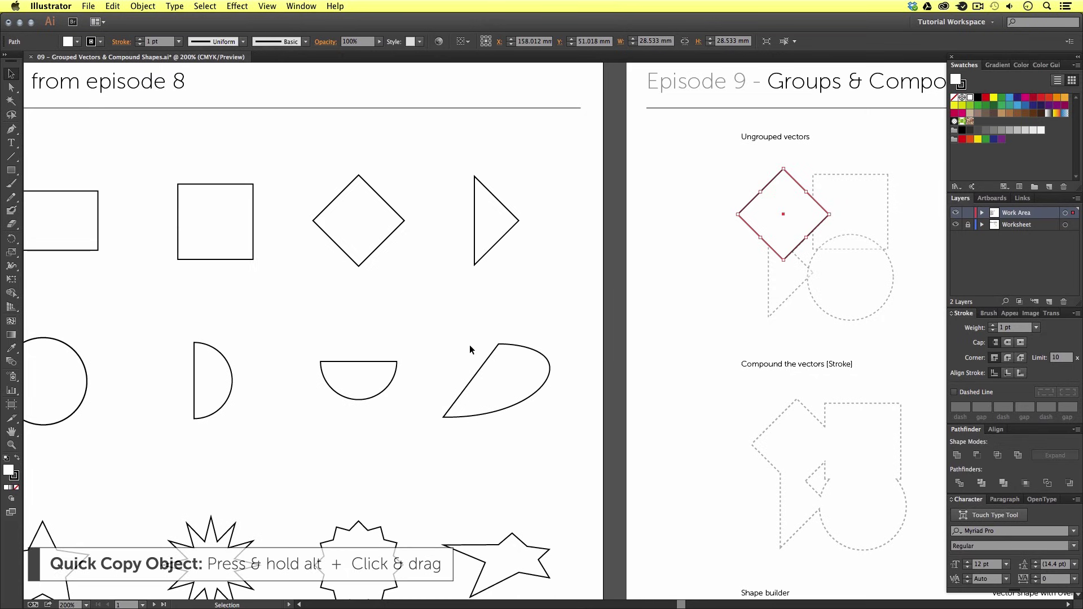
Place copies of the episode 8 square and triangle over their matching dashed outlines under Ungrouped vectors
{"action": "left_click", "coordinate": [223, 211]}
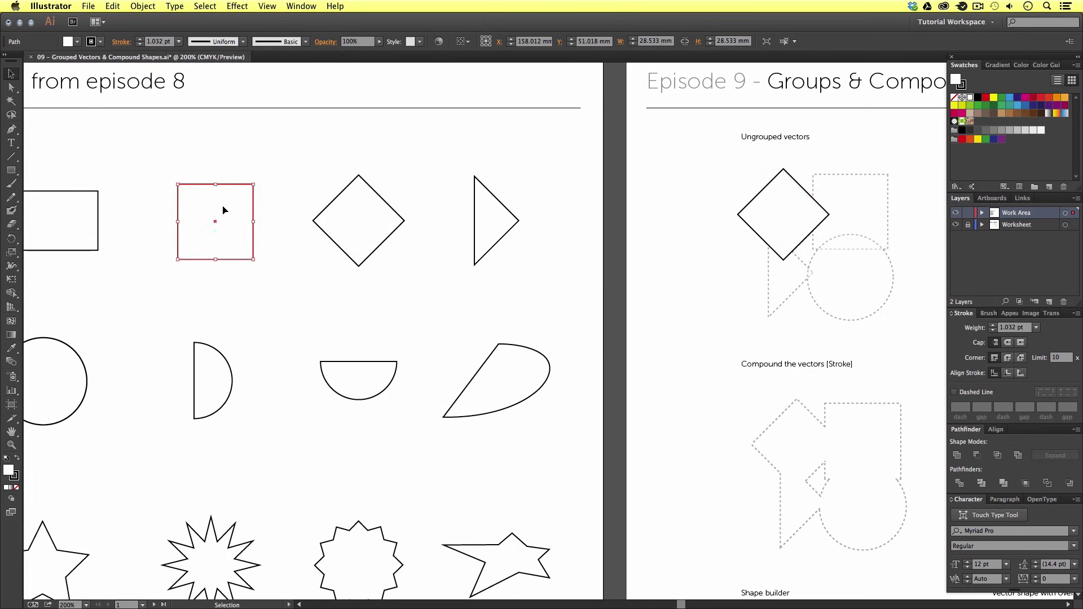
{"action": "left_click_drag", "start_coordinate": [206, 210], "coordinate": [839, 195]}
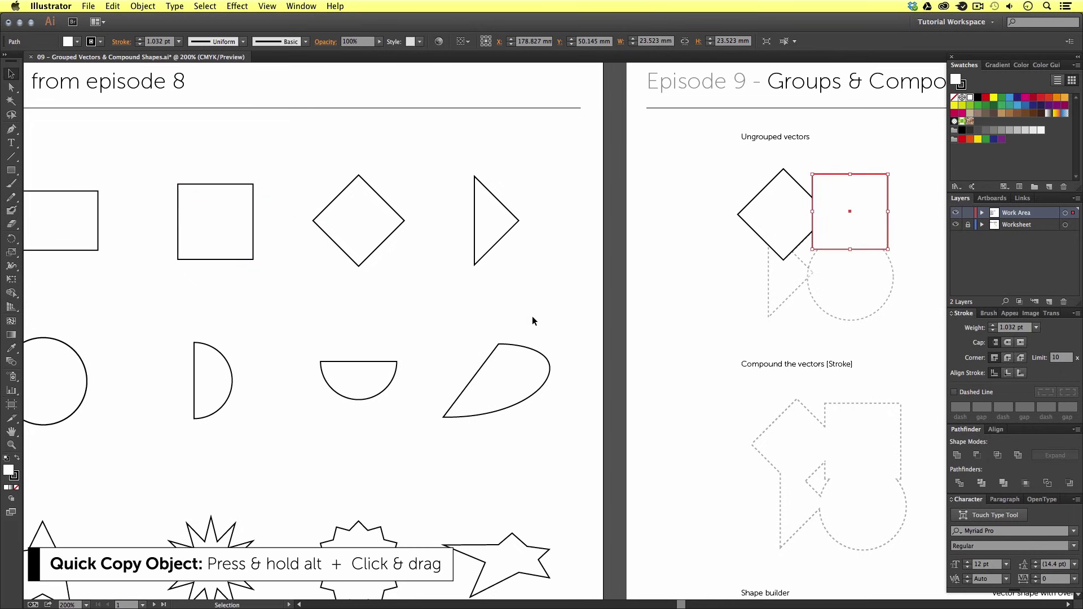
{"action": "left_click", "coordinate": [498, 219]}
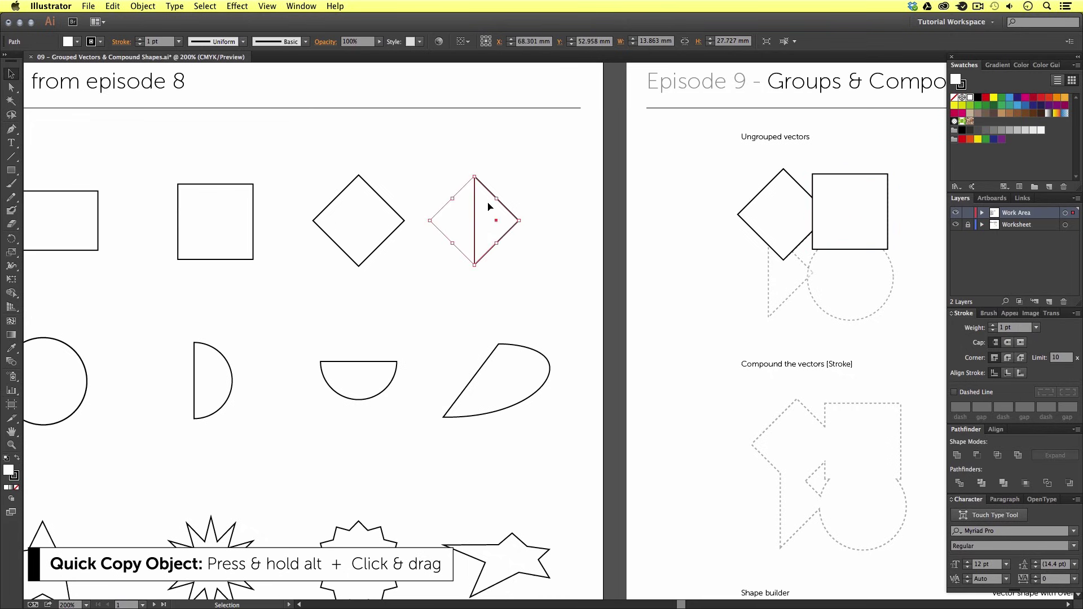
{"action": "left_click_drag", "start_coordinate": [491, 208], "coordinate": [784, 258]}
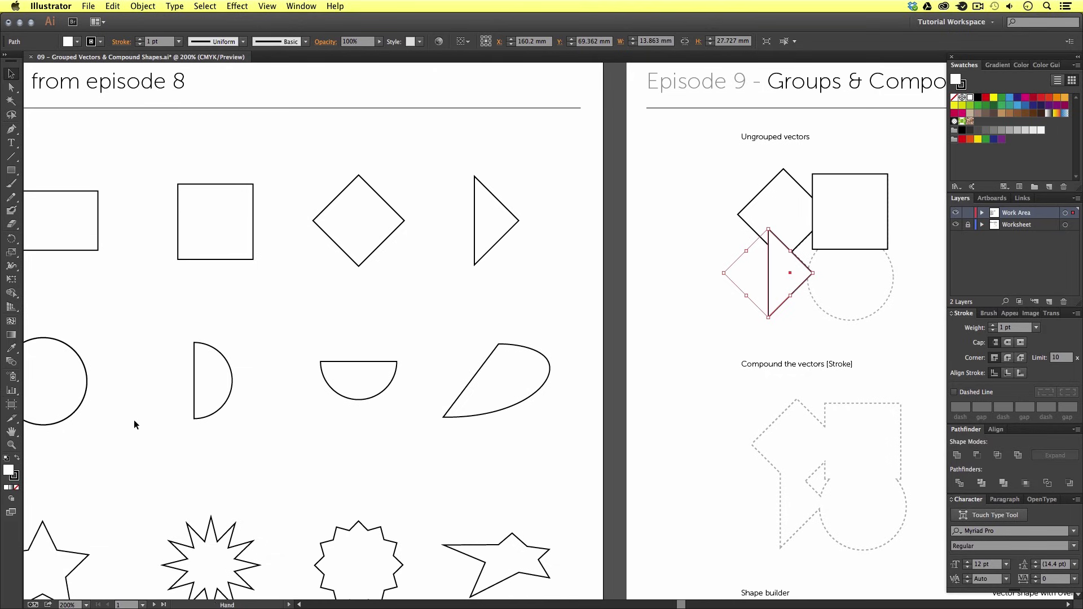
Place a copy of the episode 8 circle over the dashed circle outline under Ungrouped vectors
{"action": "scroll", "coordinate": [147, 414], "scroll_direction": "left", "scroll_amount": 3}
{"action": "left_click", "coordinate": [124, 389]}
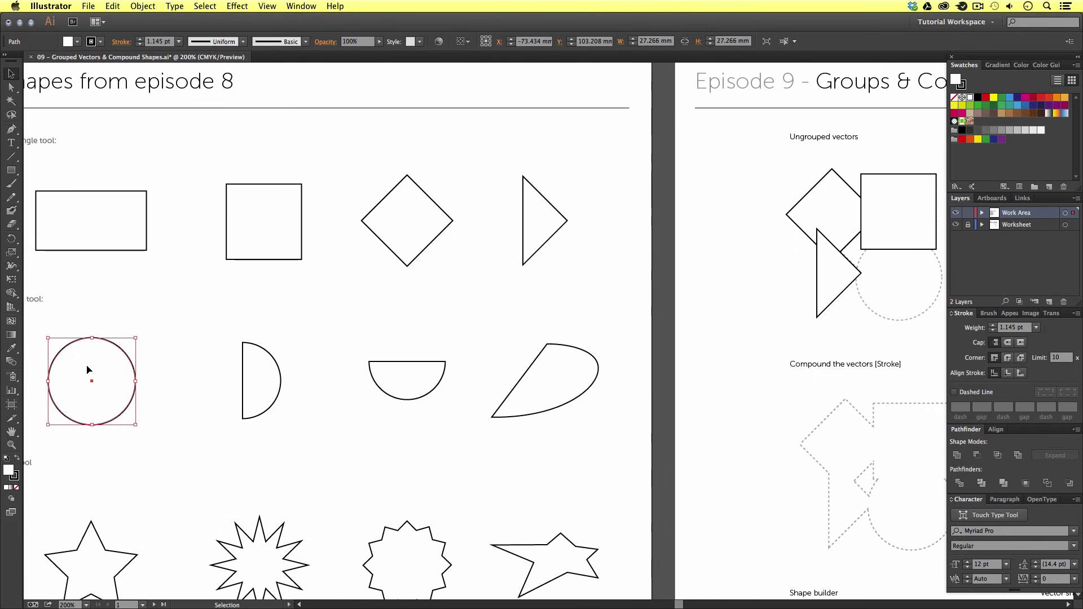
{"action": "left_click_drag", "start_coordinate": [73, 367], "coordinate": [882, 264]}
Nudge the copied triangle under Ungrouped vectors to adjust its fit over the dashed triangle outline
{"action": "scroll", "coordinate": [882, 264], "scroll_direction": "right", "scroll_amount": 15}
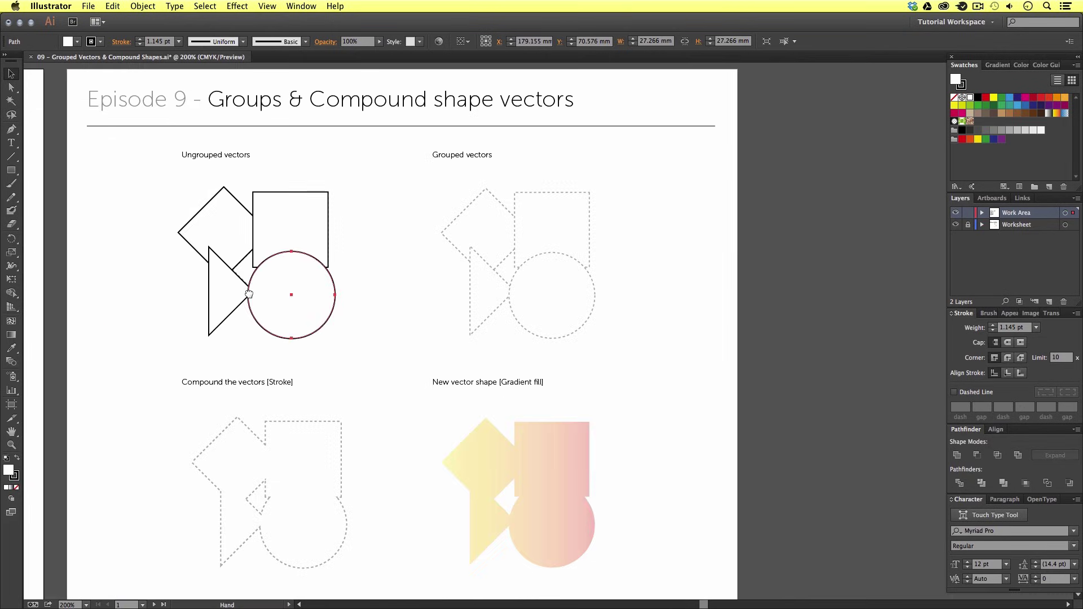
{"action": "key", "text": "z"}
{"action": "left_click", "coordinate": [361, 259]}
{"action": "left_click", "coordinate": [503, 307]}
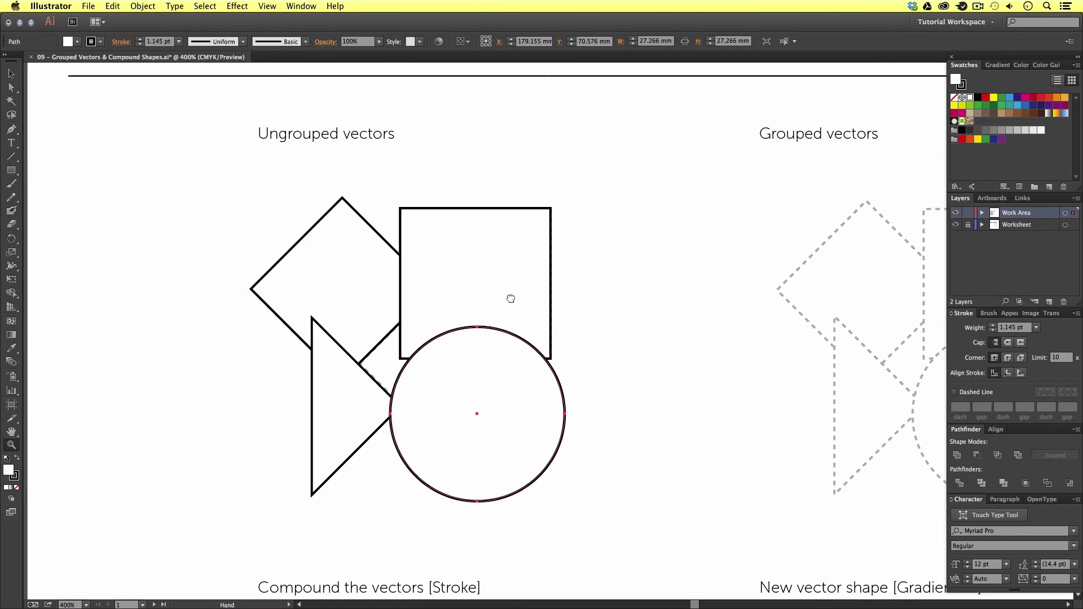
{"action": "key", "text": "v"}
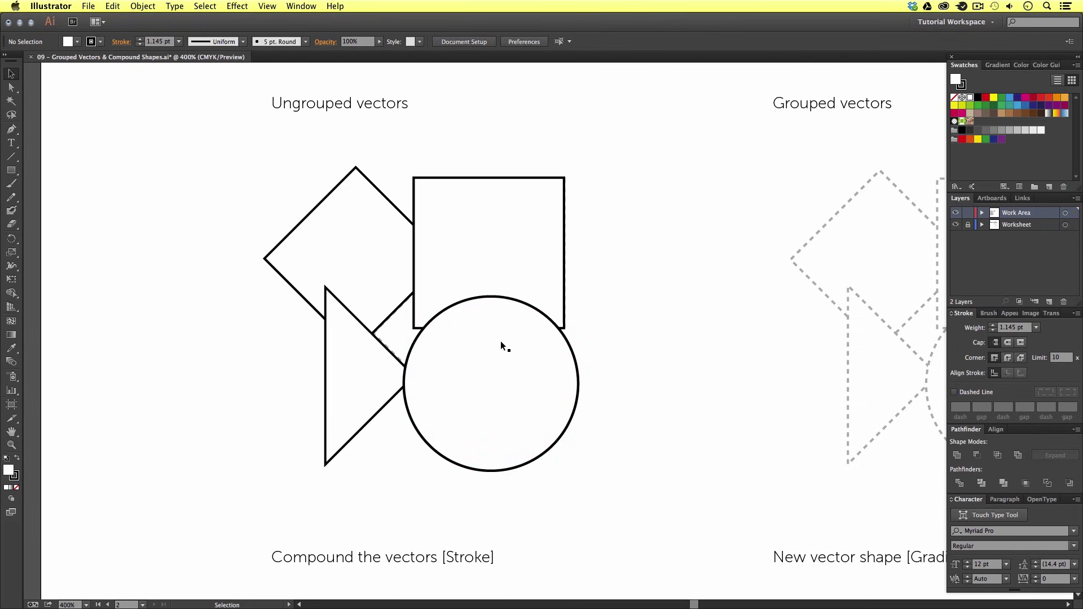
{"action": "left_click", "coordinate": [359, 375]}
{"action": "left_click_drag", "start_coordinate": [360, 375], "coordinate": [356, 368]}
{"action": "left_click", "coordinate": [644, 232]}
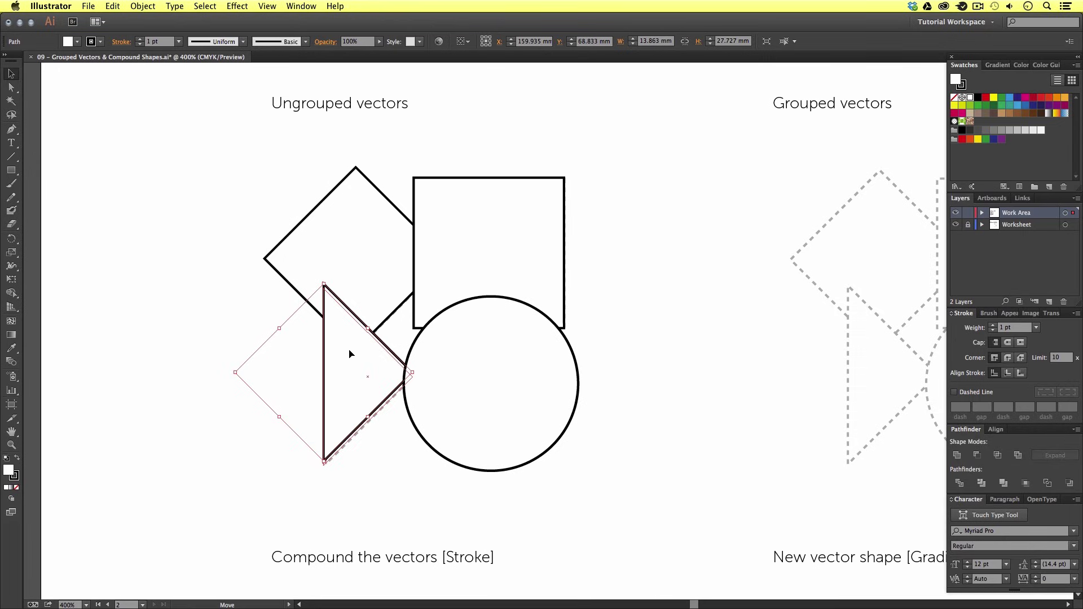
{"action": "left_click", "coordinate": [601, 224]}
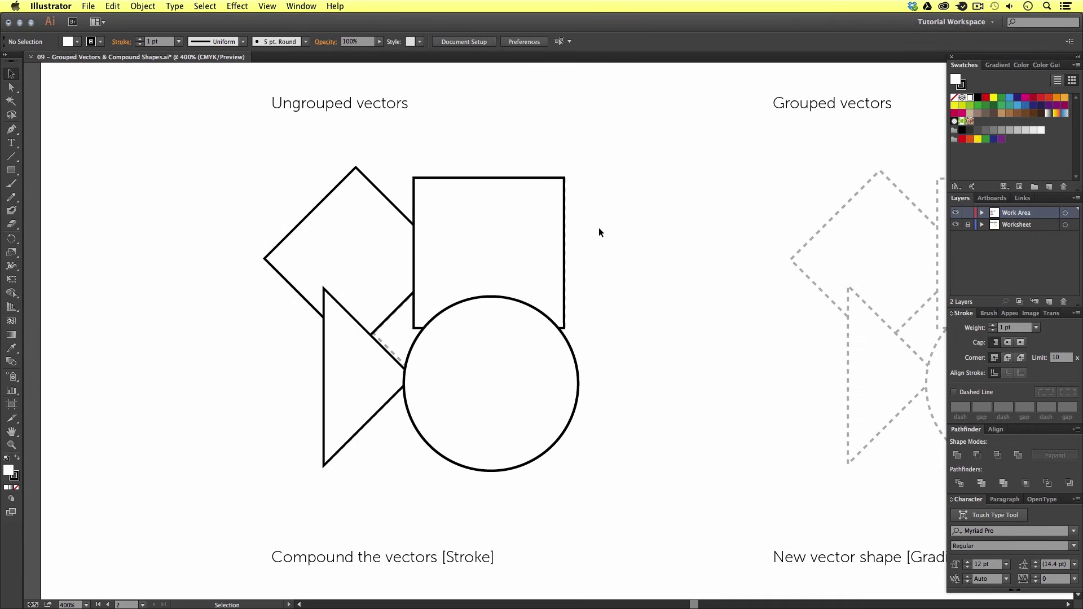
{"action": "left_click", "coordinate": [310, 7]}
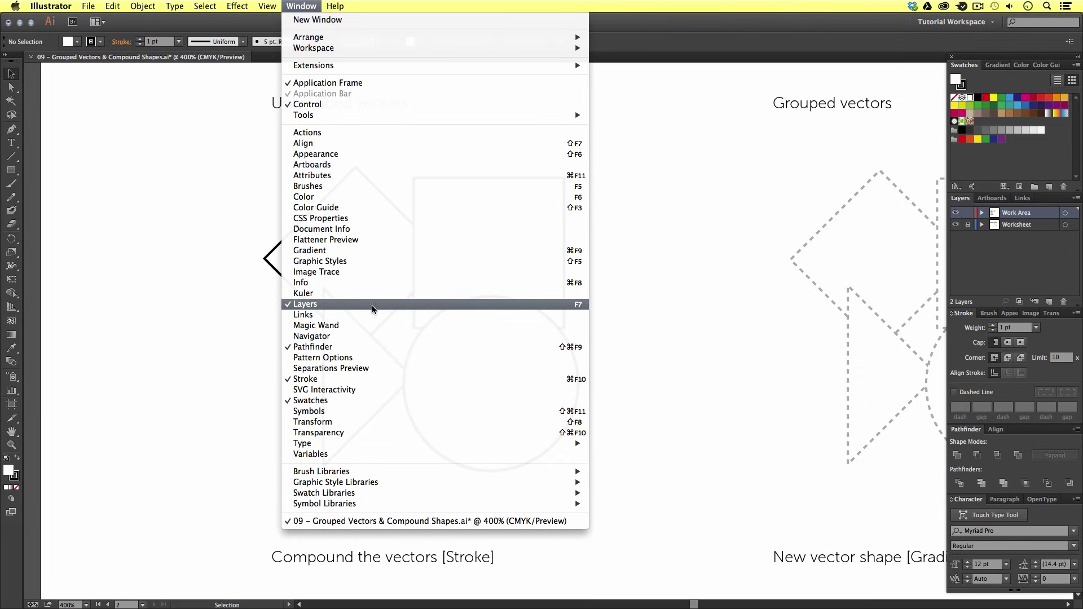
{"action": "left_click", "coordinate": [698, 309]}
Reposition the copied triangle so it exactly covers its dashed guide, then clear the selection
{"action": "left_click", "coordinate": [352, 370]}
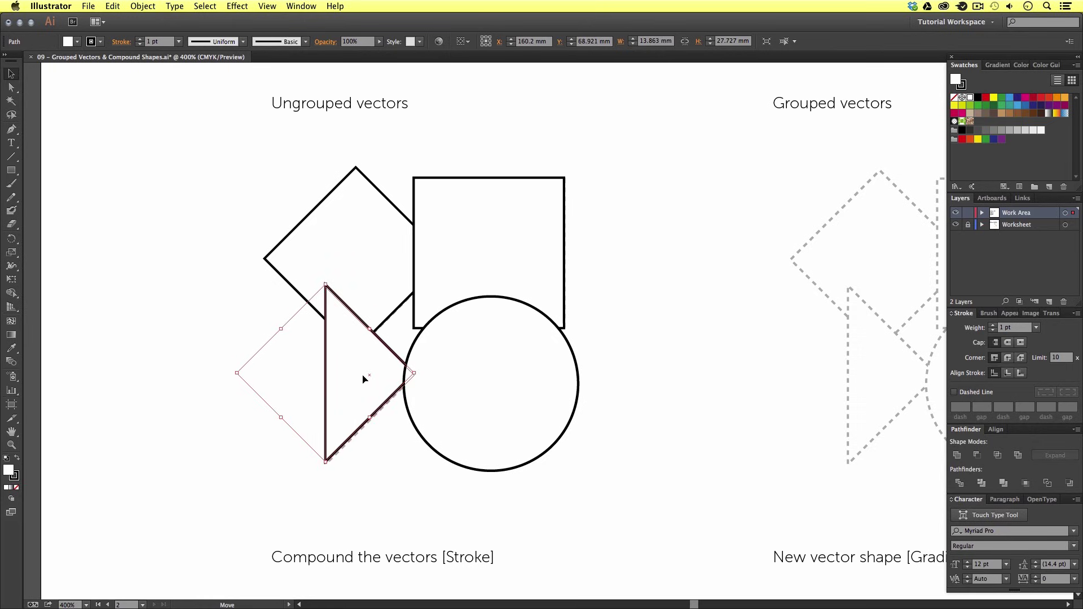
{"action": "left_click", "coordinate": [617, 347]}
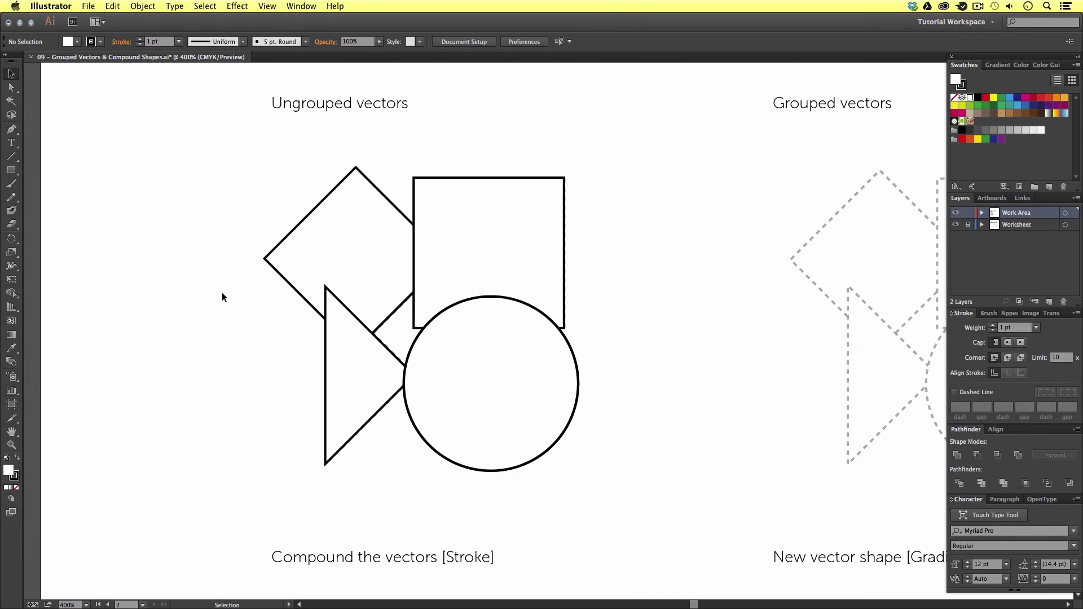
Bring the diamond under Ungrouped vectors to the front of the stacking order
{"action": "left_click", "coordinate": [364, 256]}
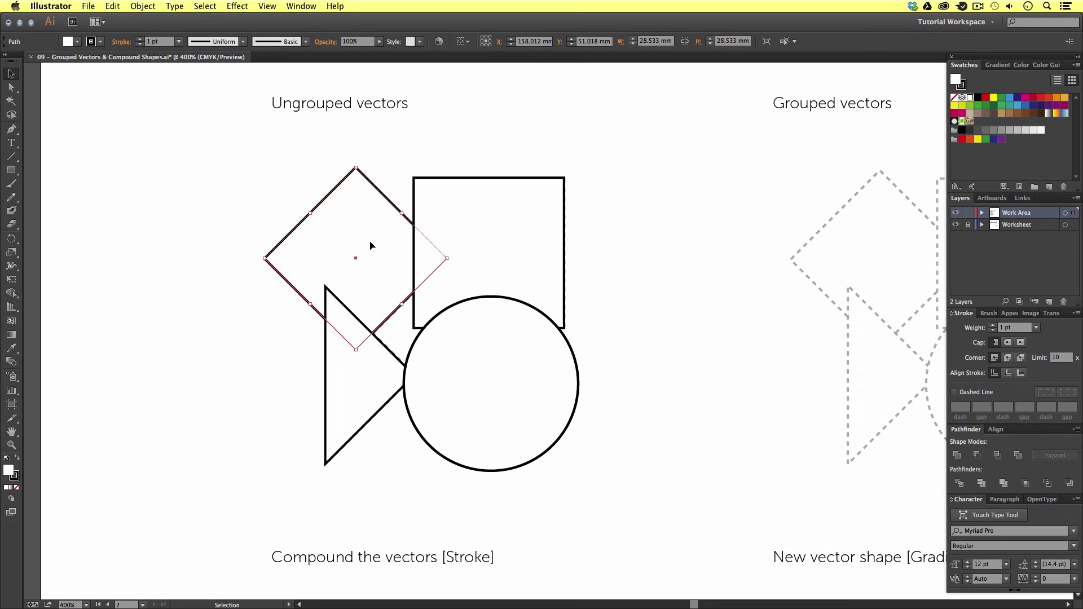
{"action": "right_click", "coordinate": [371, 245]}
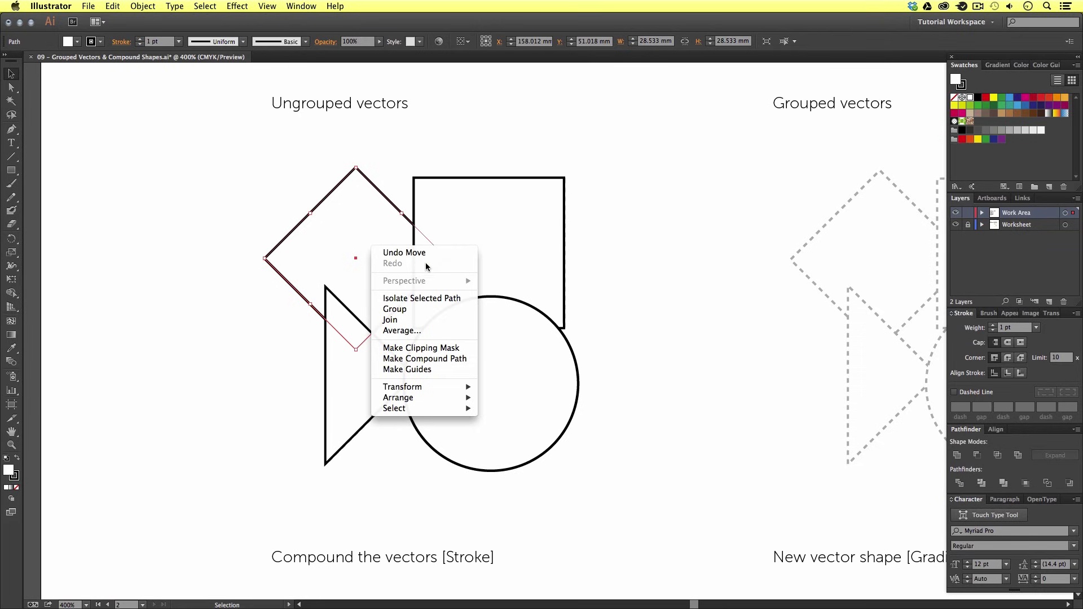
{"action": "mouse_move", "coordinate": [438, 398]}
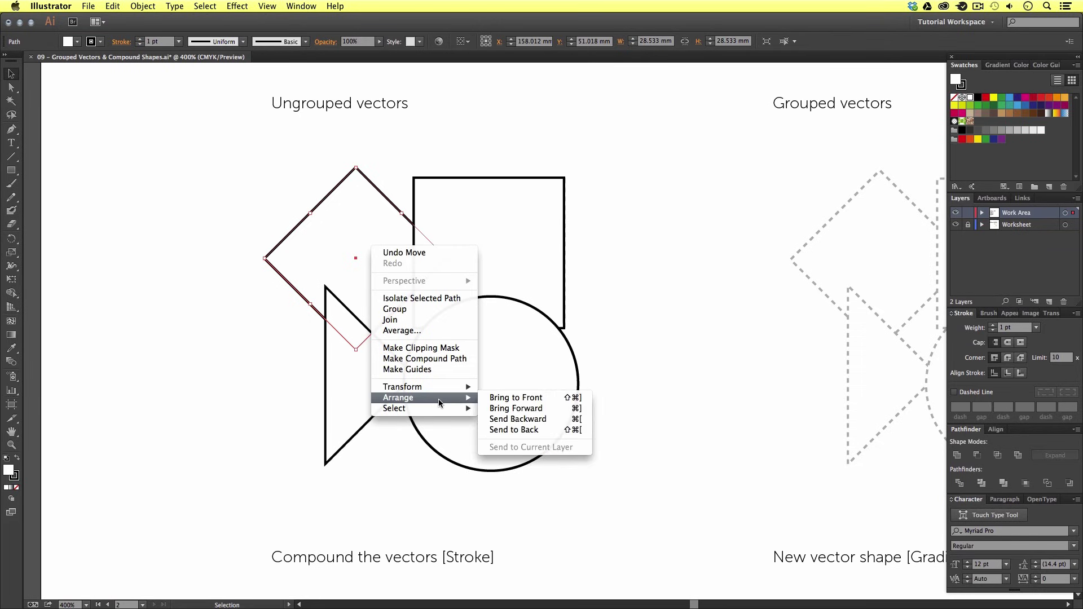
{"action": "left_click", "coordinate": [511, 399]}
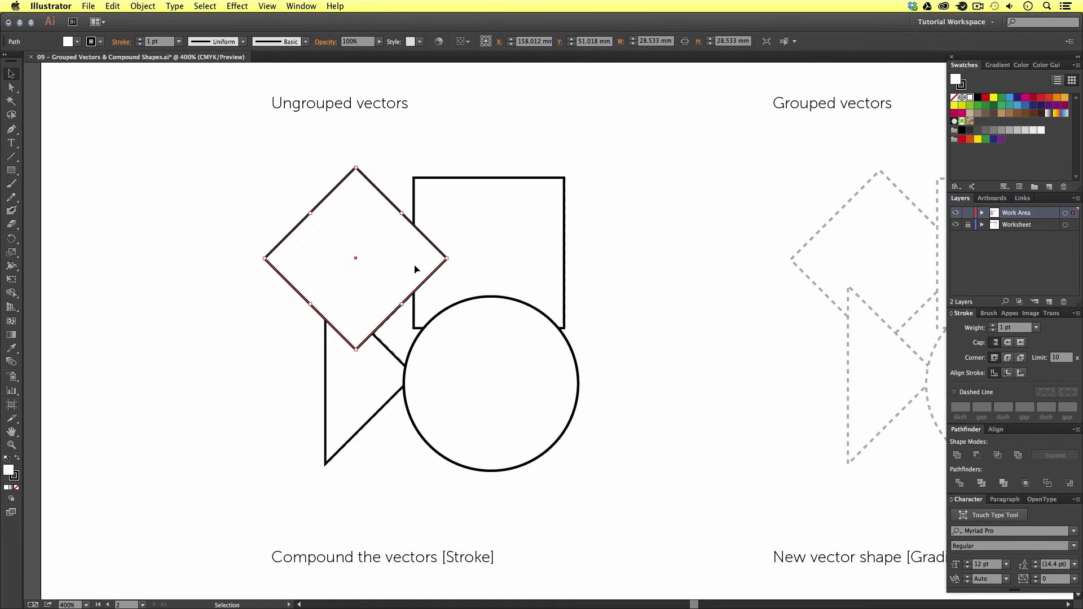
{"action": "left_click", "coordinate": [233, 316]}
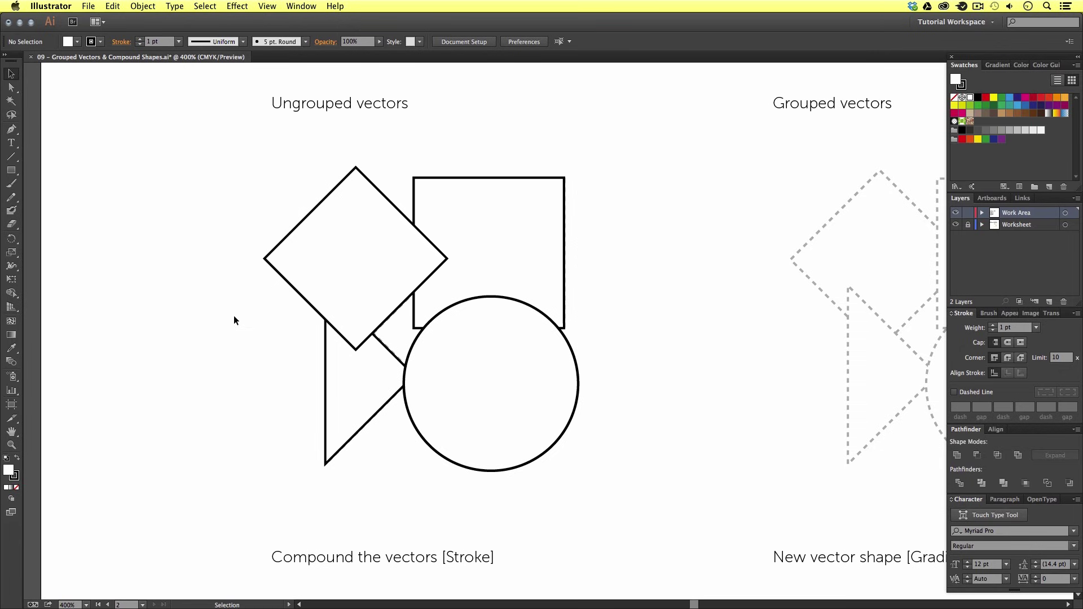
Send the circle under Ungrouped vectors to the back, behind the square and triangle
{"action": "left_click", "coordinate": [523, 354]}
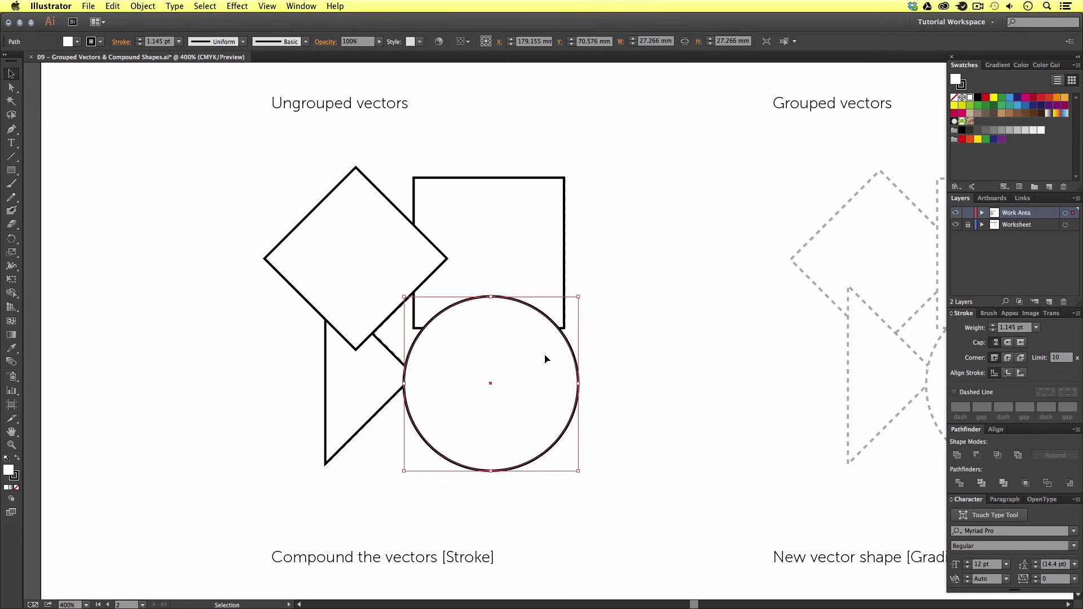
{"action": "right_click", "coordinate": [499, 373]}
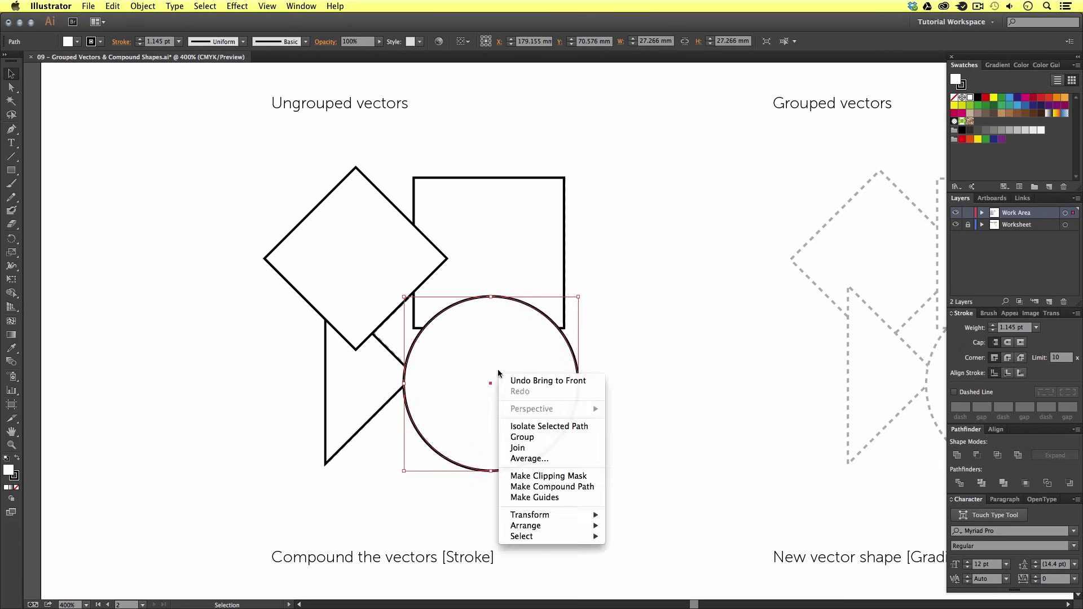
{"action": "mouse_move", "coordinate": [558, 526]}
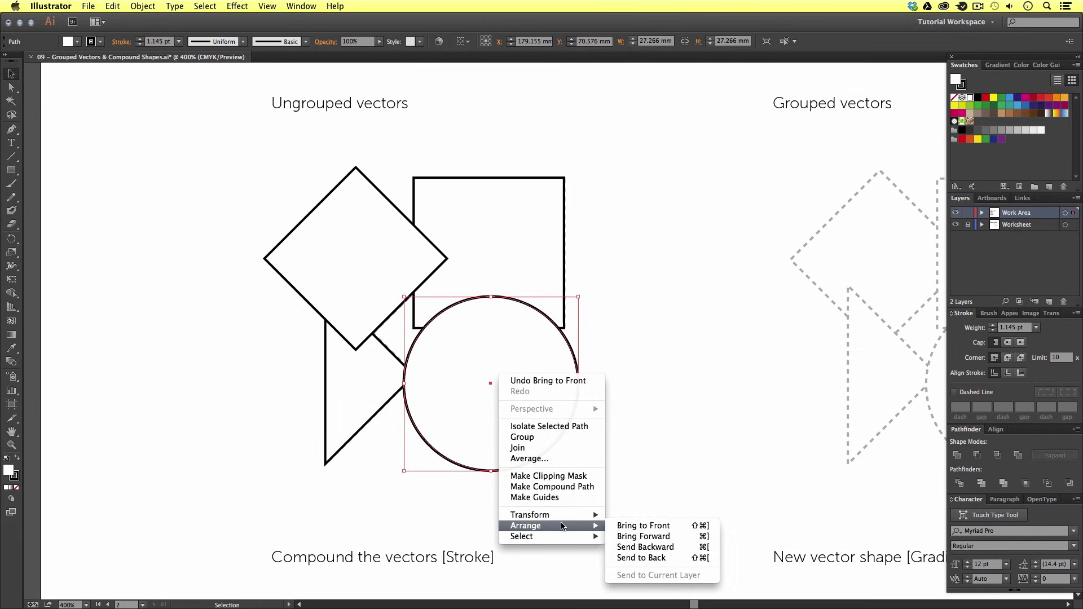
{"action": "left_click", "coordinate": [658, 551]}
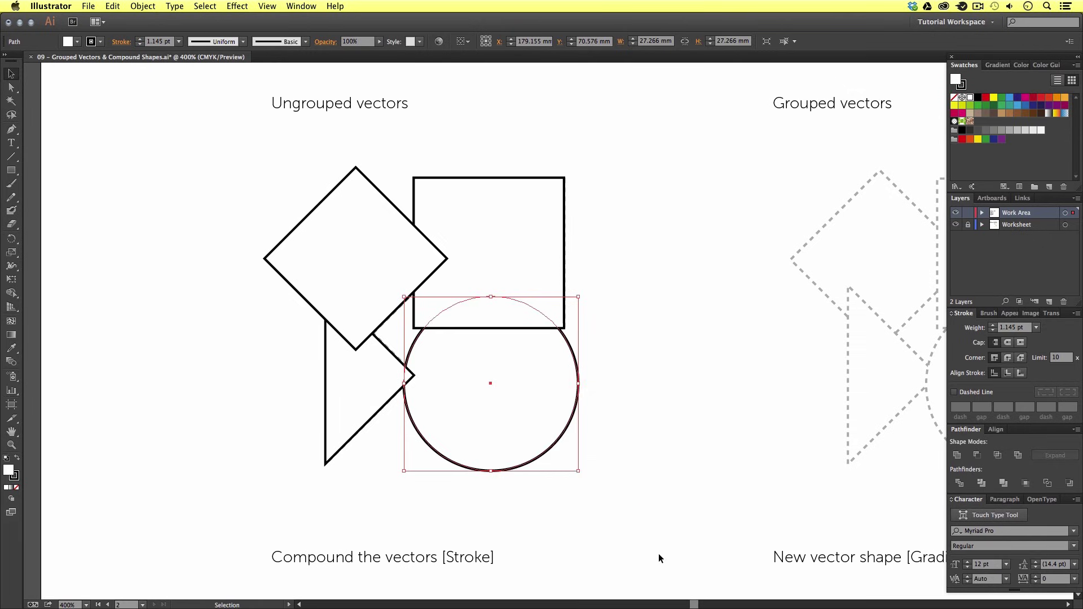
{"action": "left_click", "coordinate": [640, 405]}
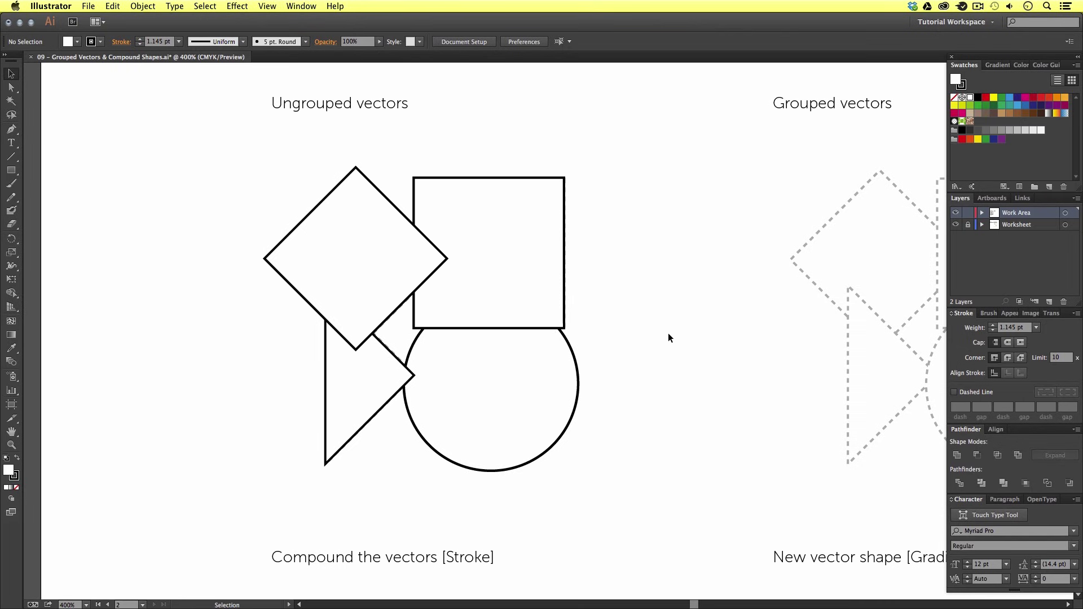
Select the square, diamond and triangle under Ungrouped vectors one at a time to check that each is independent
{"action": "left_click", "coordinate": [527, 294]}
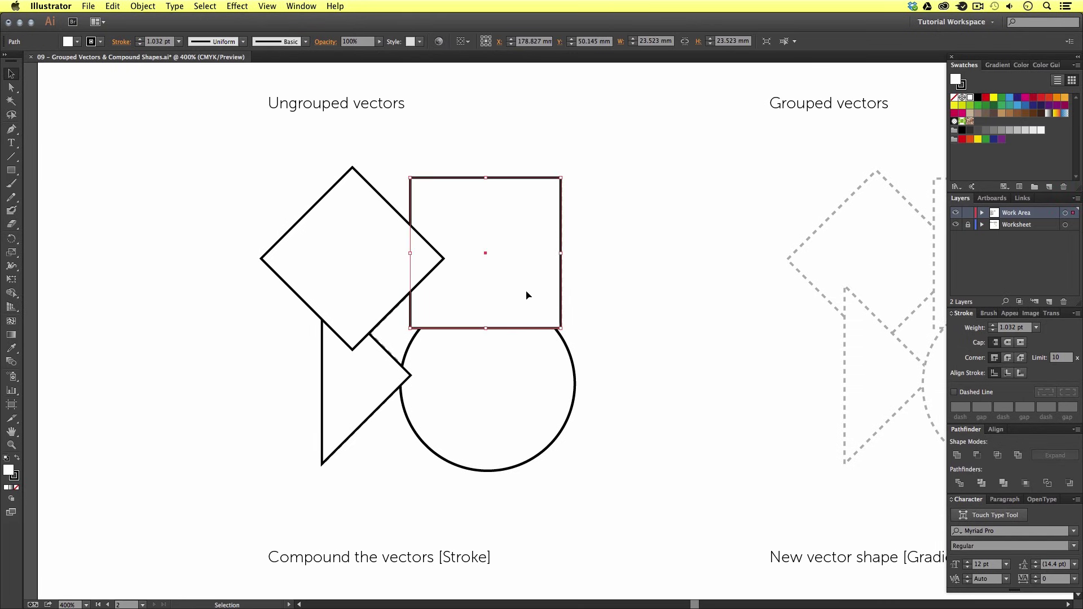
{"action": "left_click", "coordinate": [348, 298]}
{"action": "left_click", "coordinate": [346, 486]}
{"action": "left_click", "coordinate": [409, 518]}
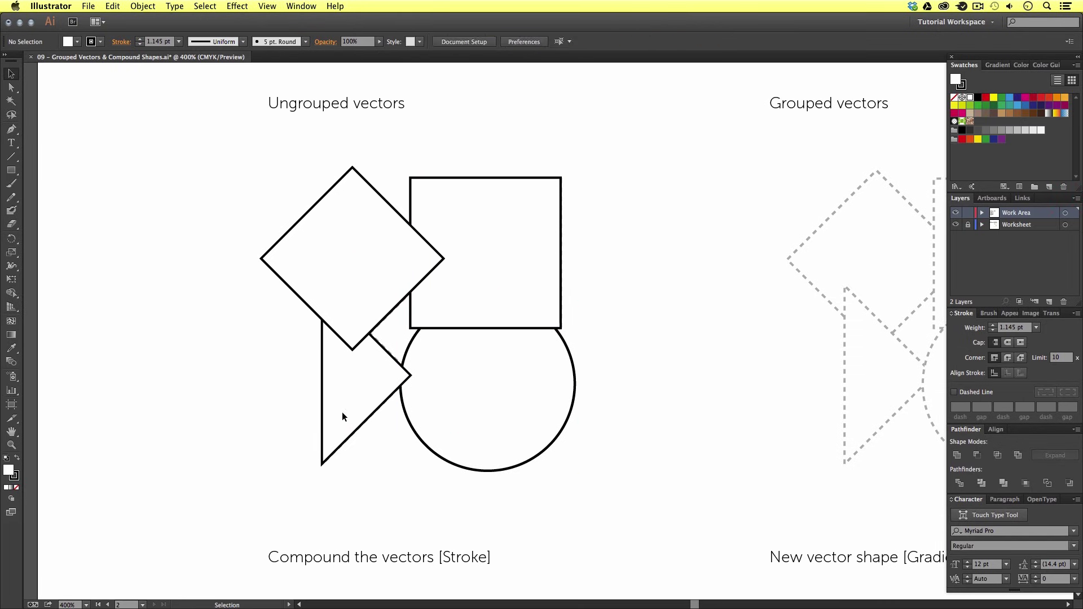
{"action": "left_click", "coordinate": [342, 412]}
{"action": "left_click", "coordinate": [344, 513]}
{"action": "left_click", "coordinate": [344, 301]}
{"action": "left_click", "coordinate": [375, 469]}
{"action": "left_click", "coordinate": [517, 282]}
{"action": "left_click", "coordinate": [634, 479]}
Fill all four shapes under Ungrouped vectors with green
{"action": "left_click_drag", "start_coordinate": [226, 165], "coordinate": [634, 502]}
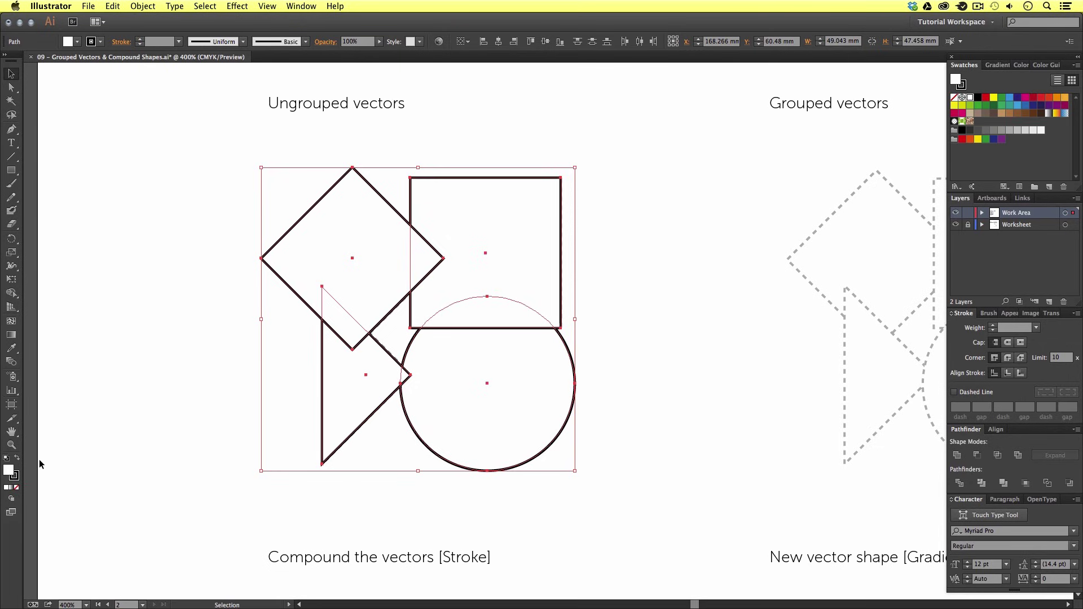
{"action": "left_click", "coordinate": [77, 42]}
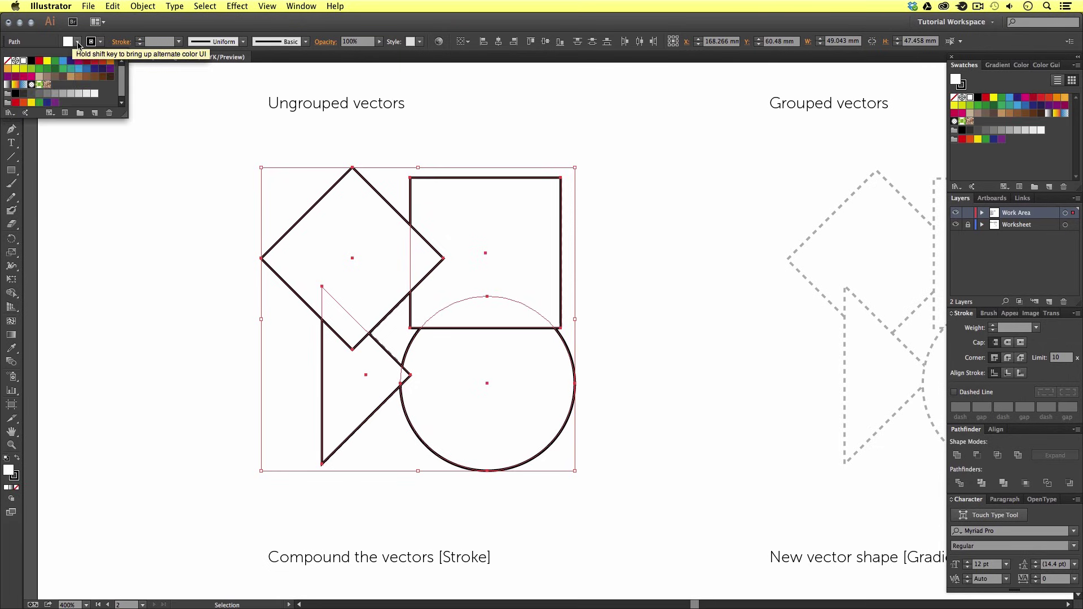
{"action": "left_click", "coordinate": [38, 68]}
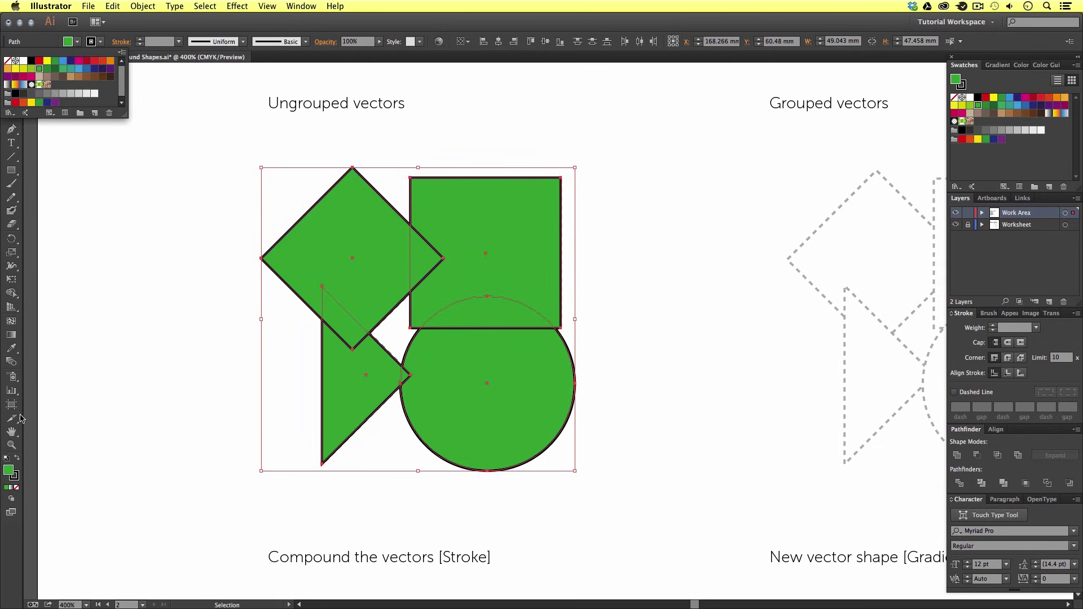
Change the stroke colour of all four ungrouped shapes to yellow, then clear the selection
{"action": "left_click", "coordinate": [17, 479]}
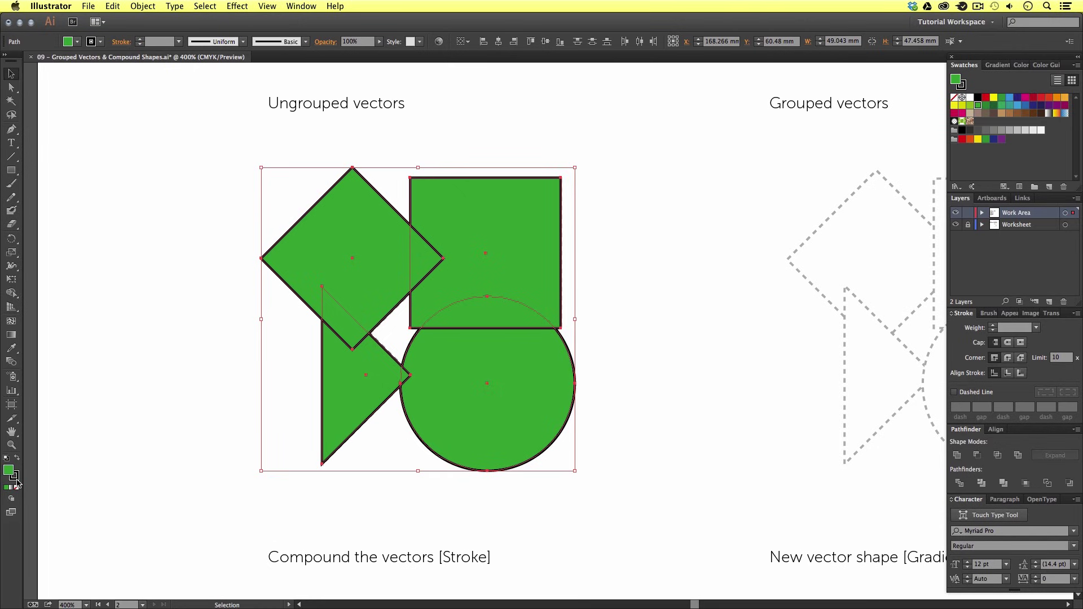
{"action": "double_click", "coordinate": [16, 478]}
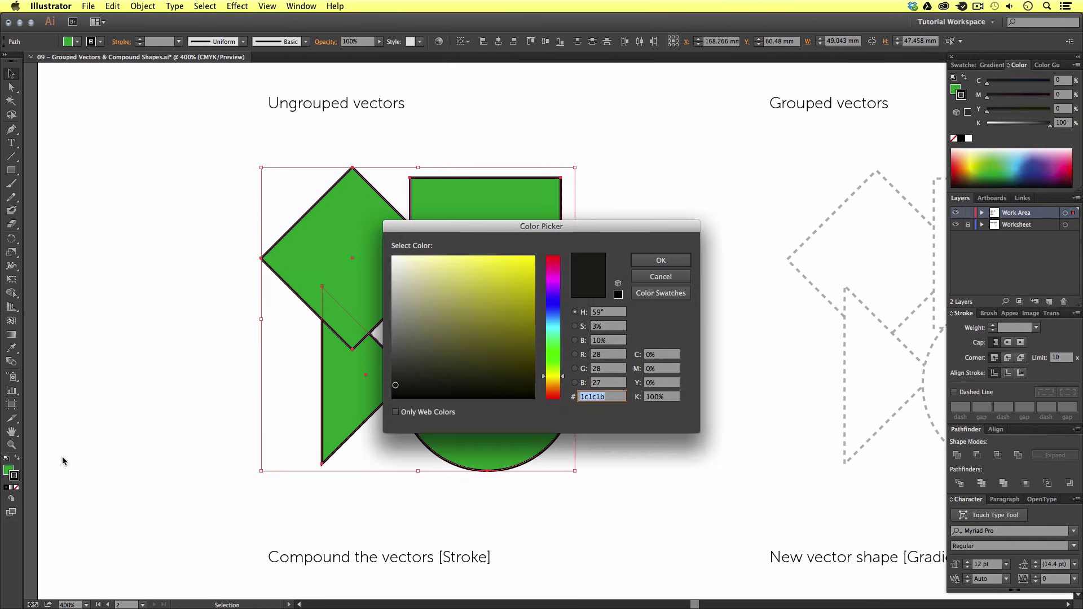
{"action": "left_click", "coordinate": [509, 272]}
{"action": "left_click", "coordinate": [657, 260]}
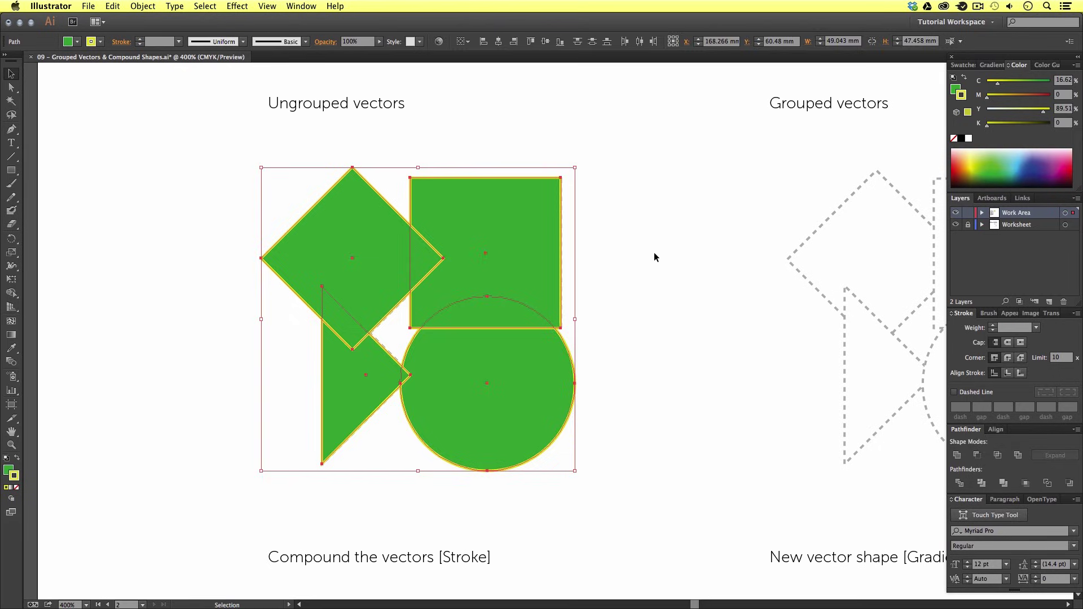
{"action": "left_click", "coordinate": [655, 253]}
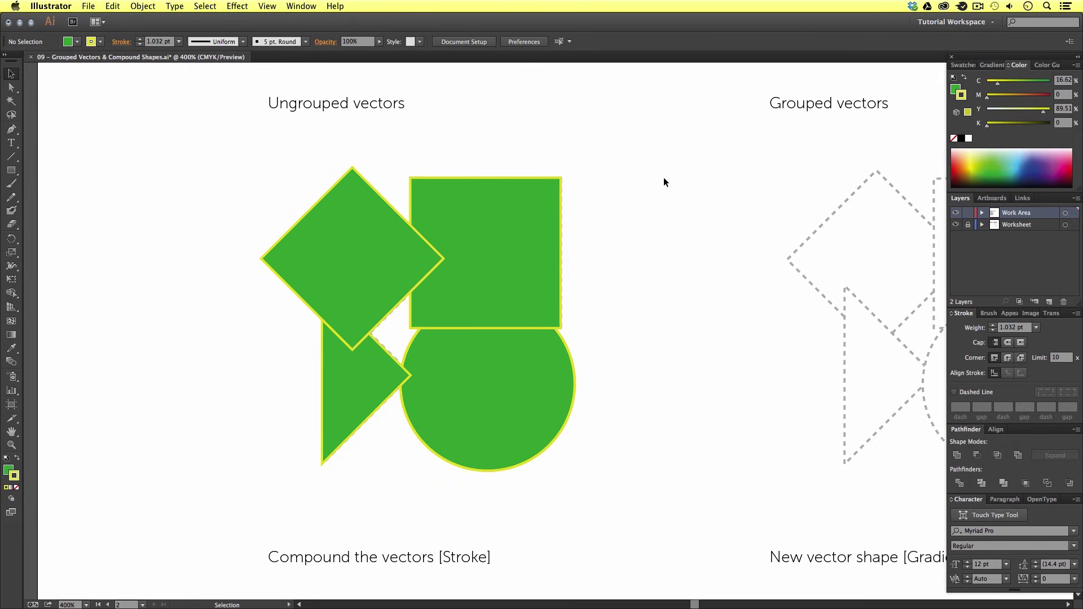
{"action": "left_click_drag", "start_coordinate": [664, 178], "coordinate": [205, 489]}
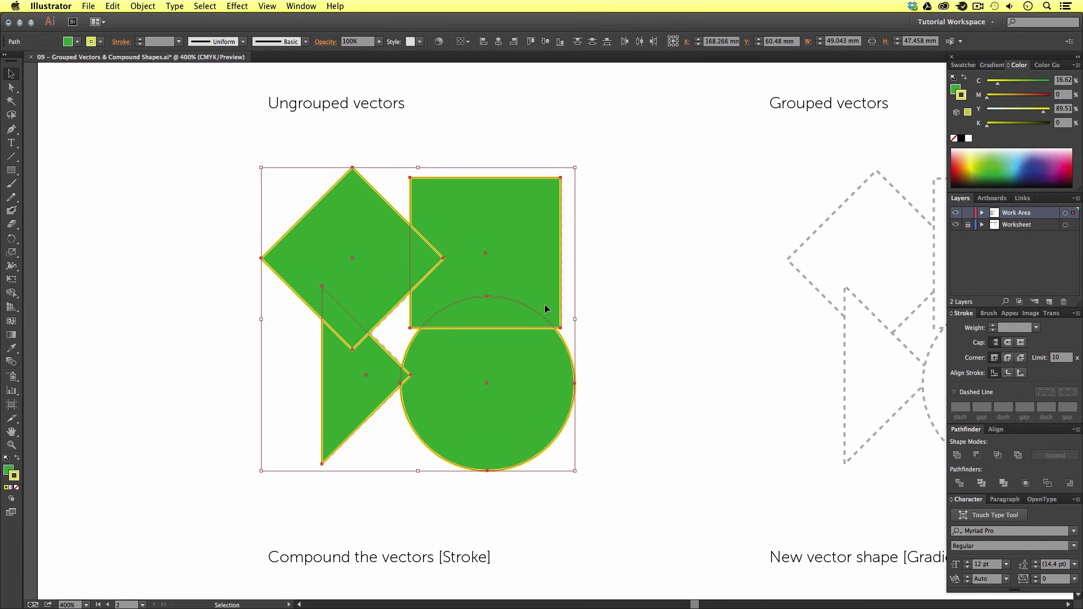
{"action": "left_click", "coordinate": [661, 239]}
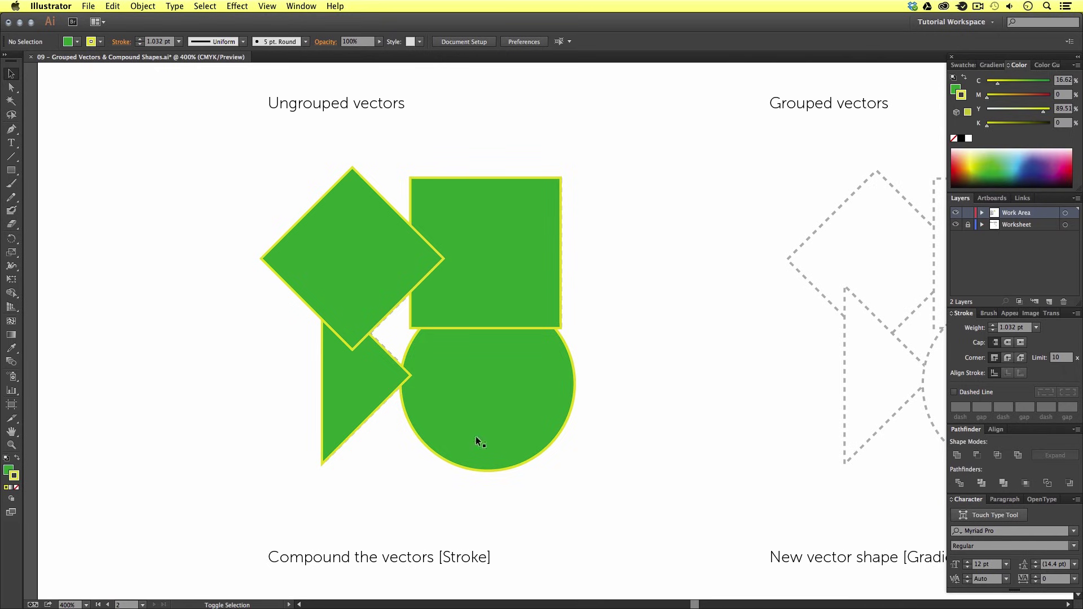
Fill only the triangle and the square under Ungrouped vectors with purple (#a8369d)
{"action": "left_click", "coordinate": [364, 396]}
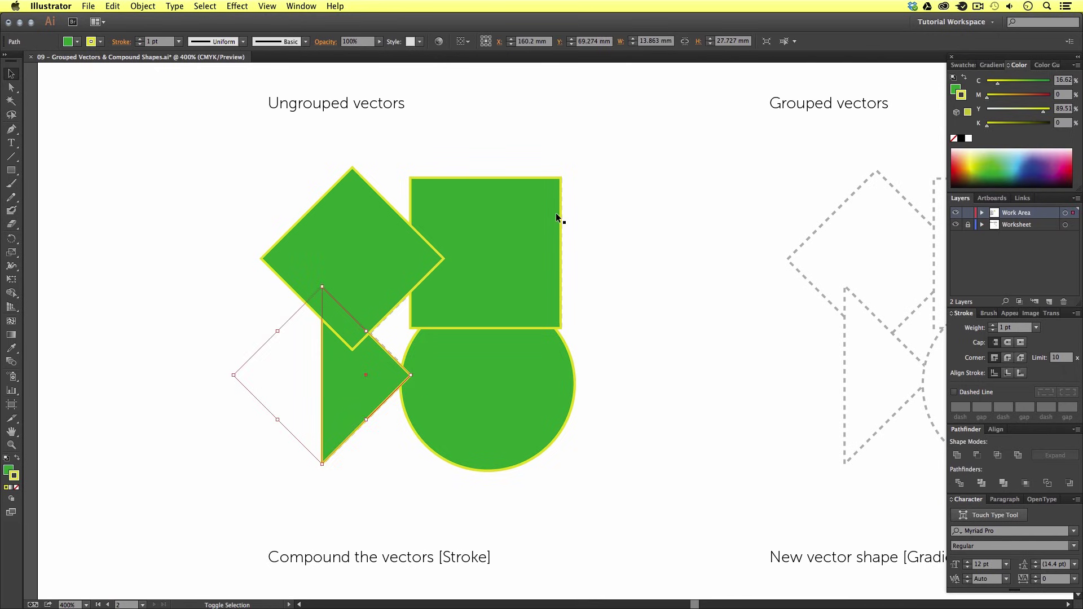
{"action": "left_click", "coordinate": [540, 214], "text": "shift"}
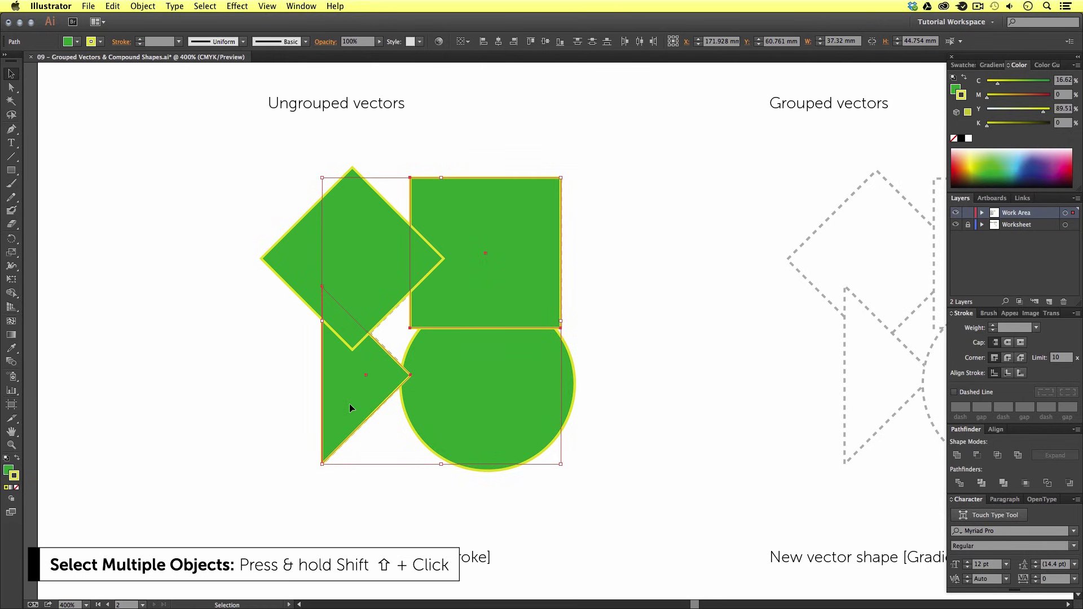
{"action": "left_click", "coordinate": [8, 469]}
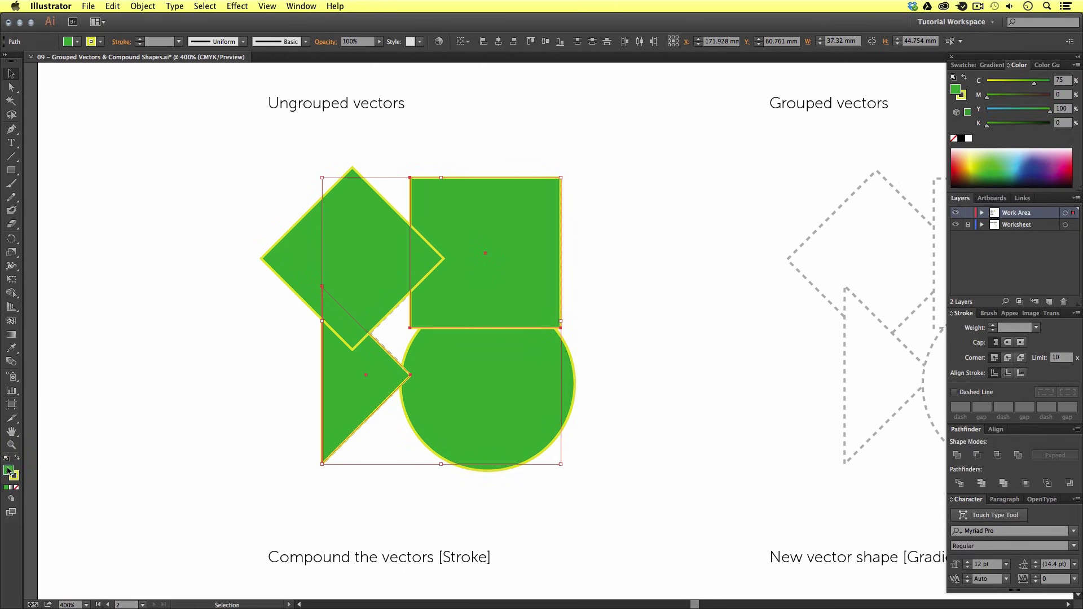
{"action": "double_click", "coordinate": [9, 469]}
{"action": "left_click", "coordinate": [553, 277]}
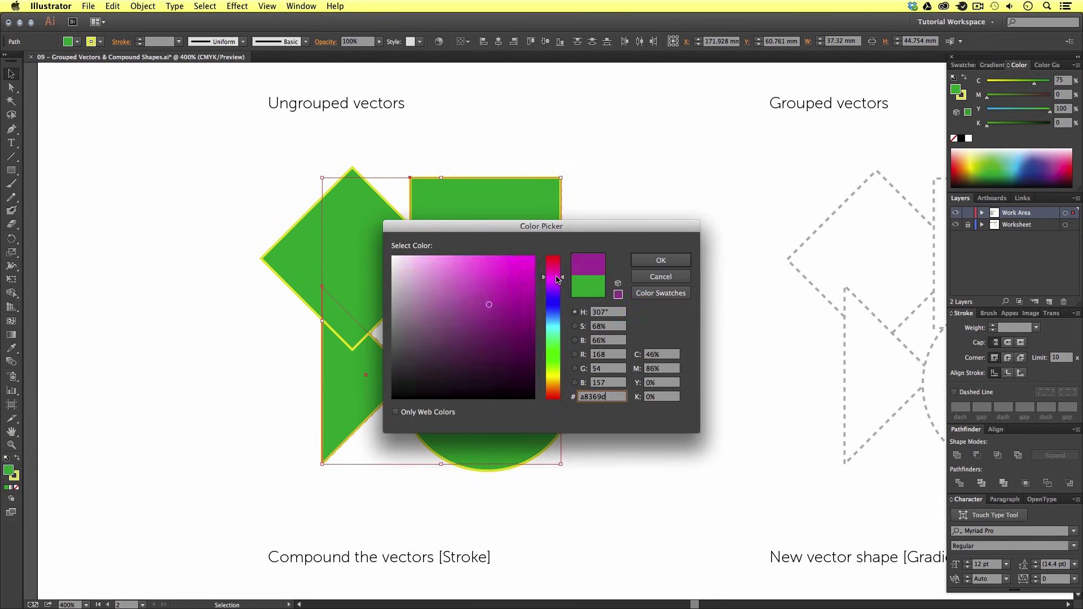
{"action": "left_click", "coordinate": [648, 262]}
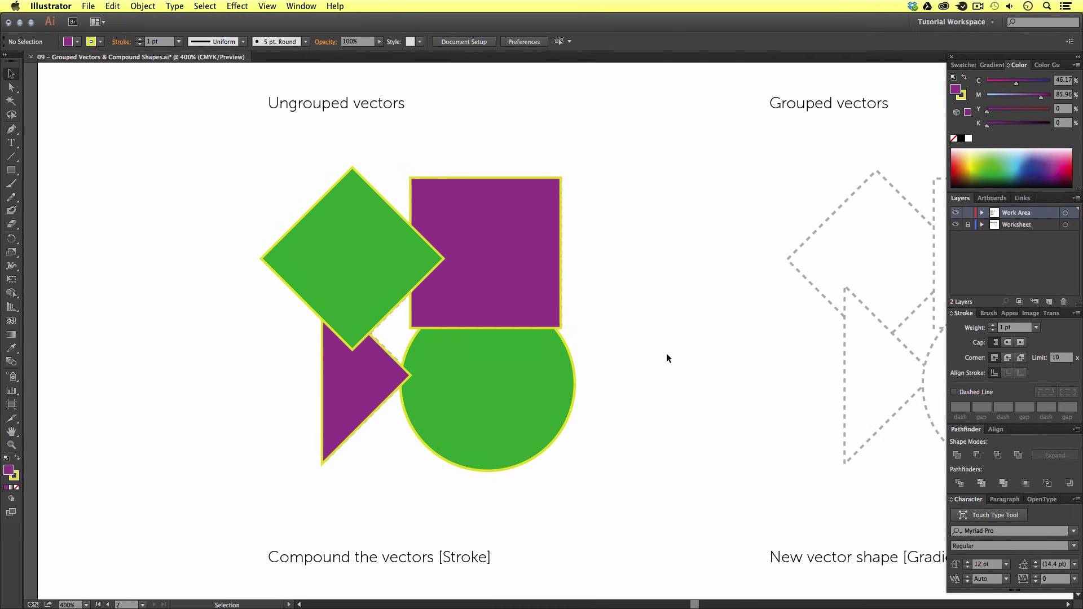
Move the four ungrouped shapes together off their dashed outlines, then return them to the guides and deselect them
{"action": "left_click_drag", "start_coordinate": [662, 193], "coordinate": [231, 483]}
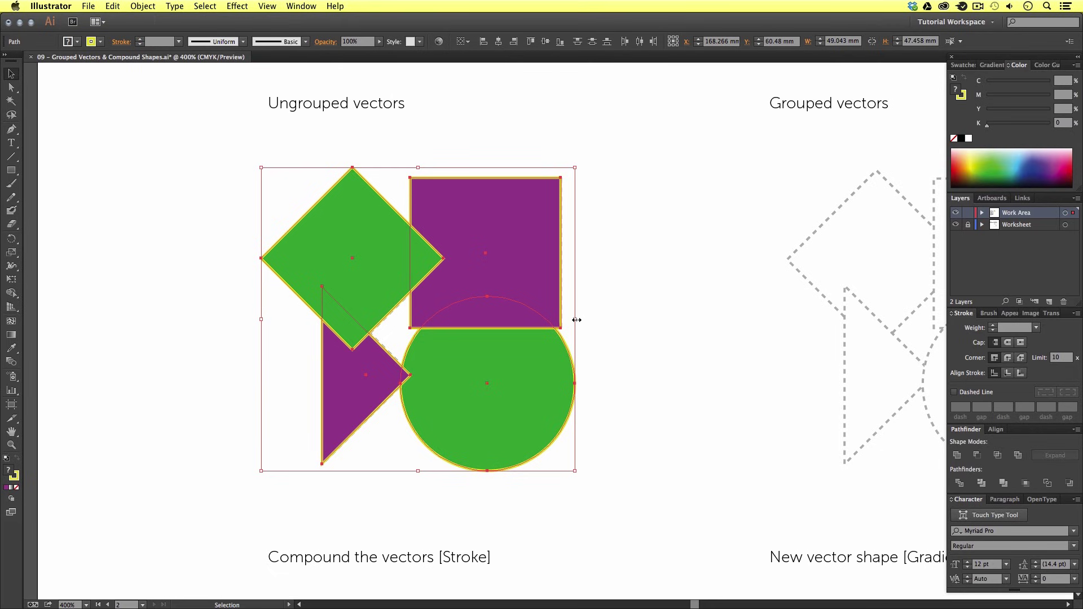
{"action": "mouse_move", "coordinate": [478, 331]}
{"action": "left_mouse_down"}
{"action": "mouse_move", "coordinate": [532, 245]}
{"action": "mouse_move", "coordinate": [540, 288]}
{"action": "mouse_move", "coordinate": [490, 314]}
{"action": "mouse_move", "coordinate": [492, 281]}
{"action": "mouse_move", "coordinate": [469, 331]}
{"action": "left_mouse_up"}
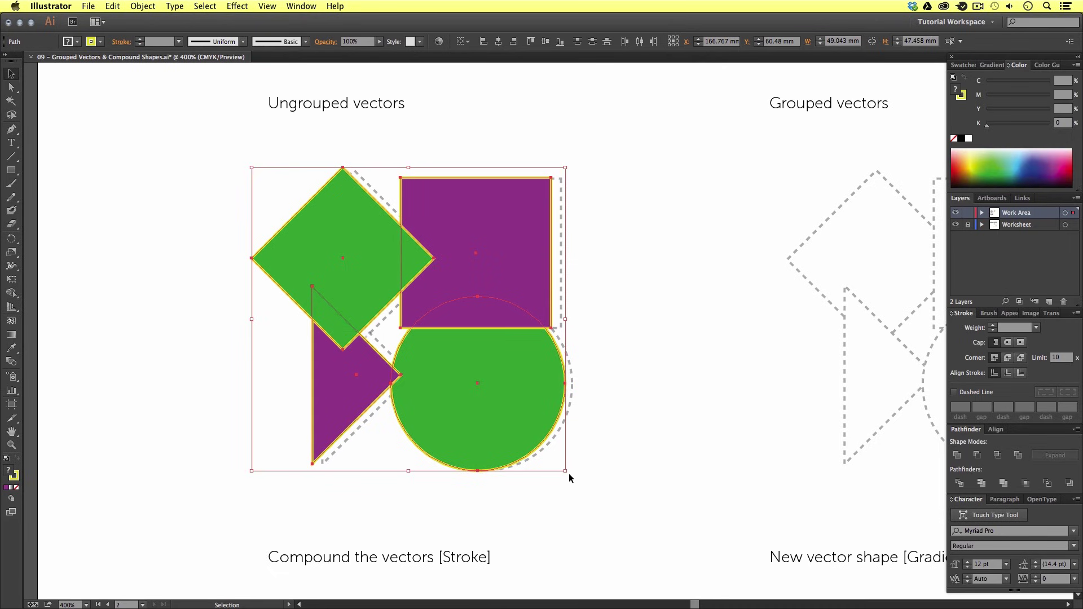
{"action": "key", "text": "super+z"}
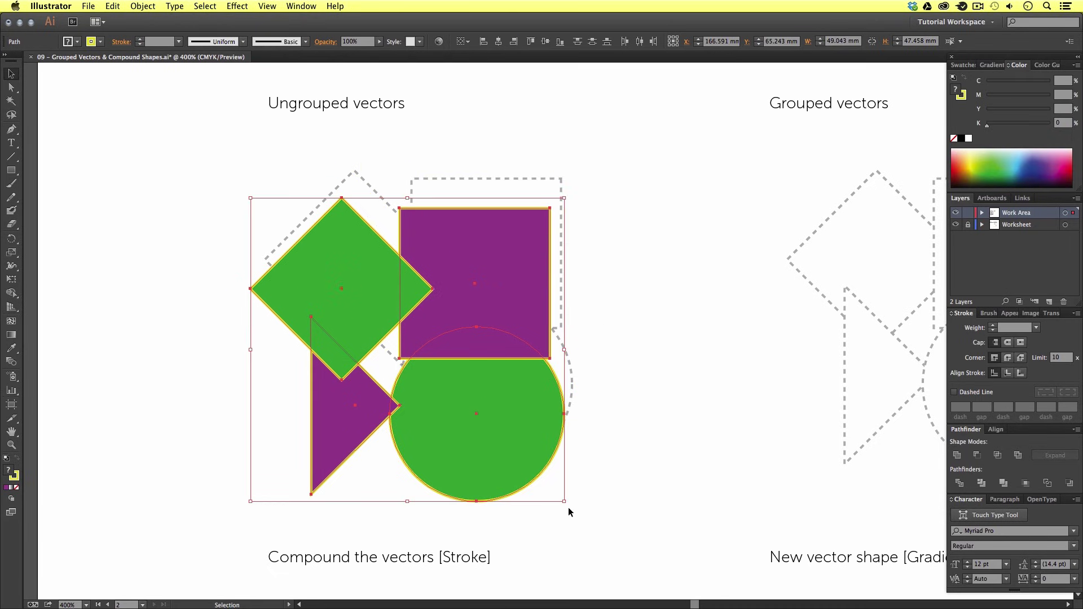
{"action": "left_click_drag", "start_coordinate": [568, 506], "coordinate": [580, 290]}
{"action": "key", "text": "super+z"}
{"action": "key", "text": "super+z"}
{"action": "left_click", "coordinate": [645, 324]}
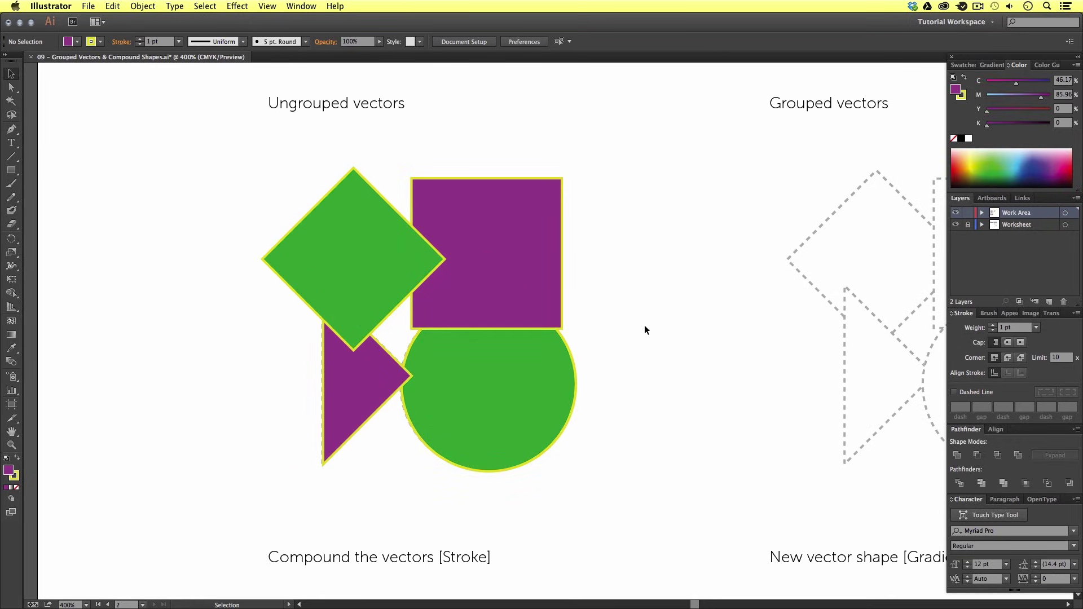
Copy all four ungrouped shapes onto the dashed template under Grouped vectors
{"action": "left_click_drag", "start_coordinate": [621, 199], "coordinate": [343, 432]}
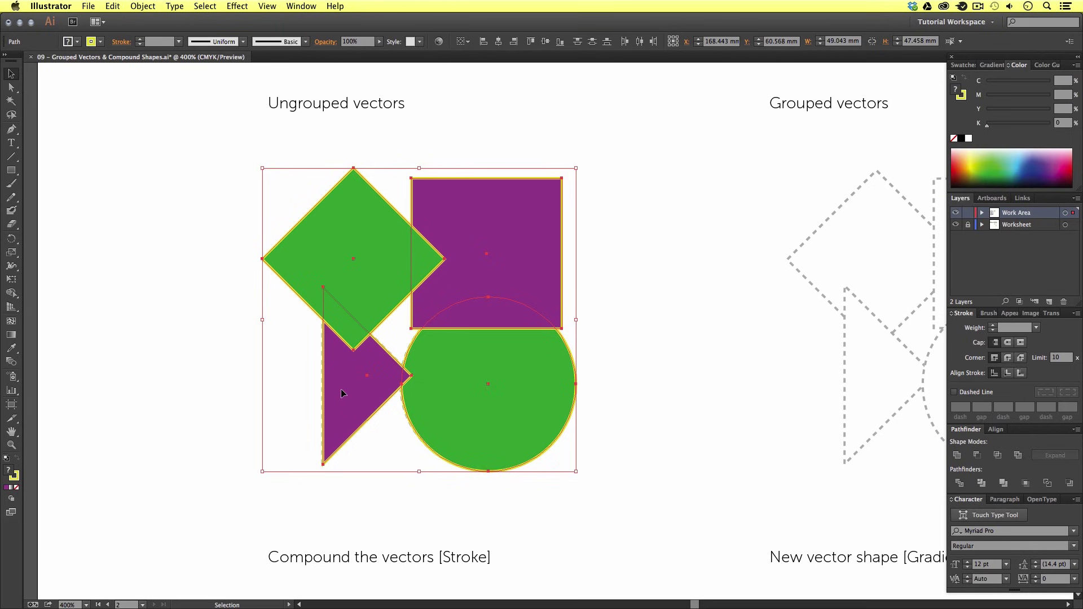
{"action": "left_click_drag", "start_coordinate": [341, 388], "coordinate": [865, 391]}
{"action": "scroll", "coordinate": [837, 357], "scroll_direction": "right", "scroll_amount": 10}
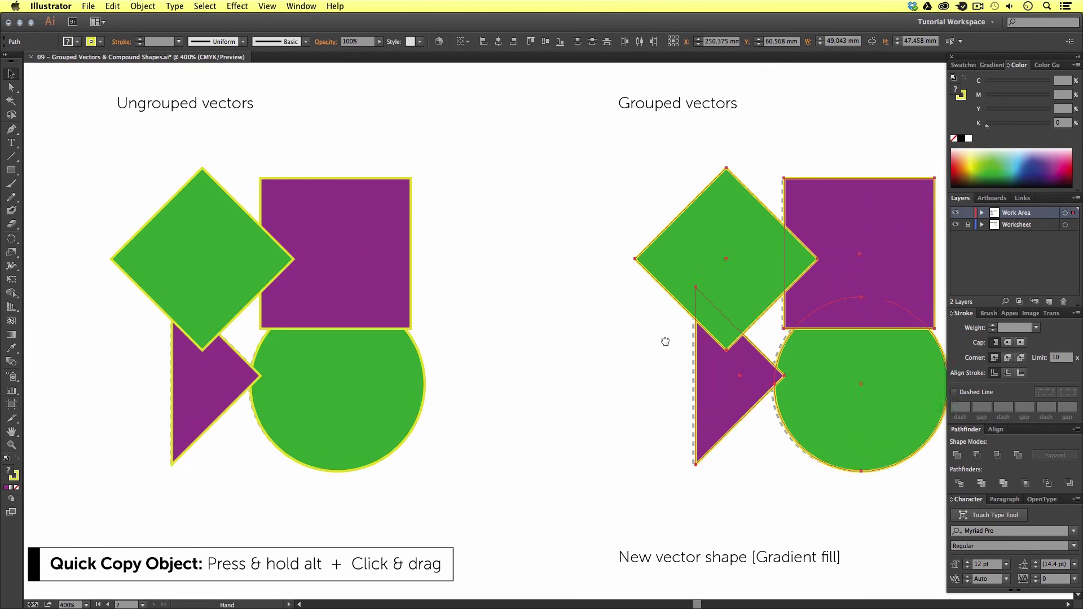
{"action": "left_click", "coordinate": [475, 354]}
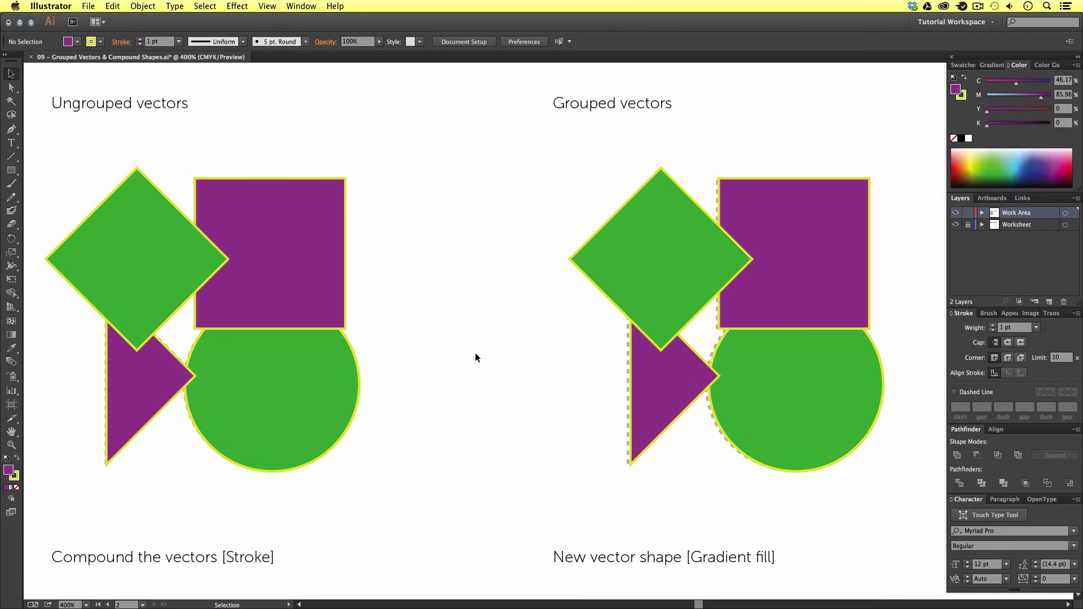
Adjust the copied shapes' position over the Grouped vectors guides and reset them to the default white fill and black stroke
{"action": "left_click_drag", "start_coordinate": [537, 175], "coordinate": [838, 408]}
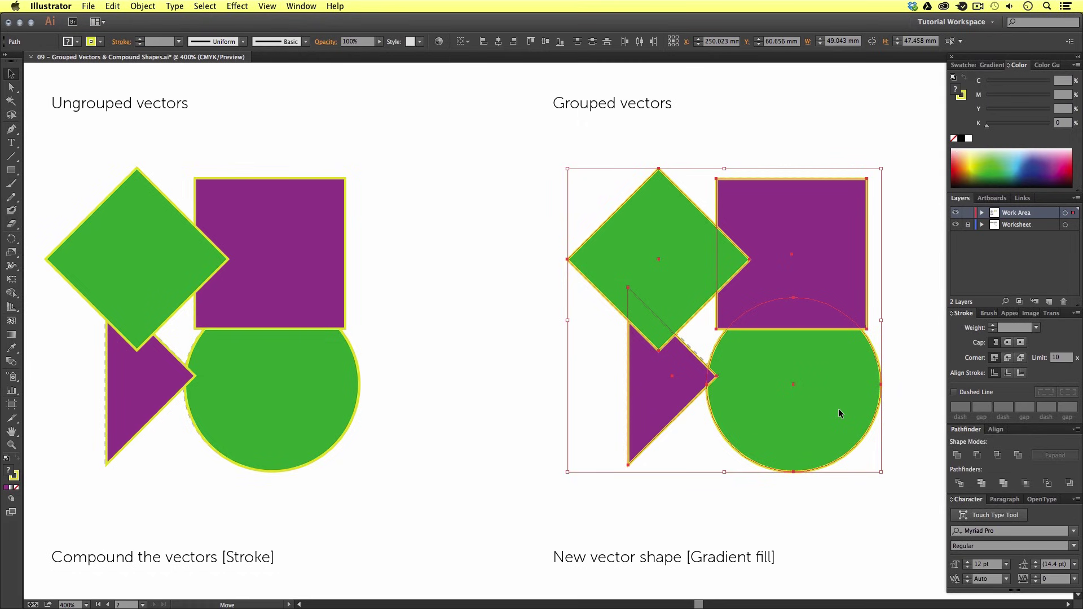
{"action": "left_click", "coordinate": [6, 458]}
{"action": "left_click", "coordinate": [518, 280]}
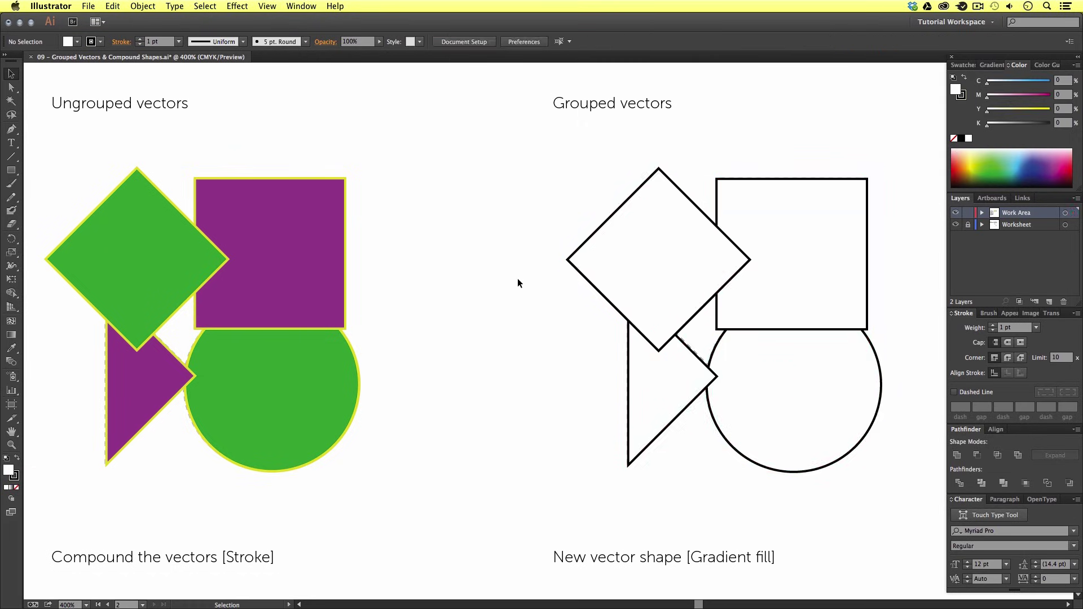
Group the four white shapes under Grouped vectors and clear the selection
{"action": "left_click_drag", "start_coordinate": [517, 186], "coordinate": [899, 446]}
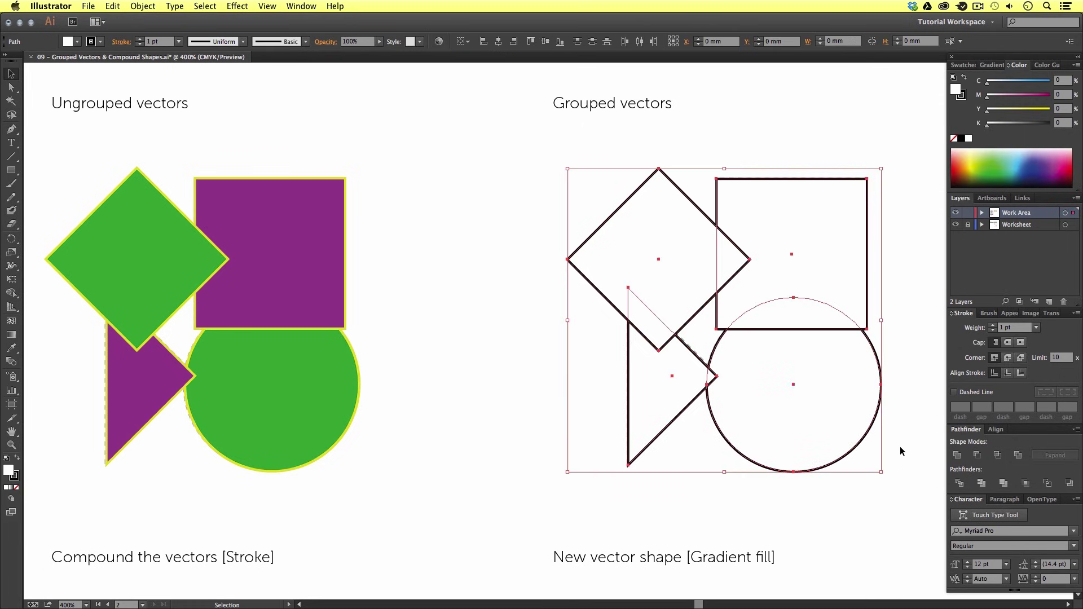
{"action": "left_click", "coordinate": [141, 6]}
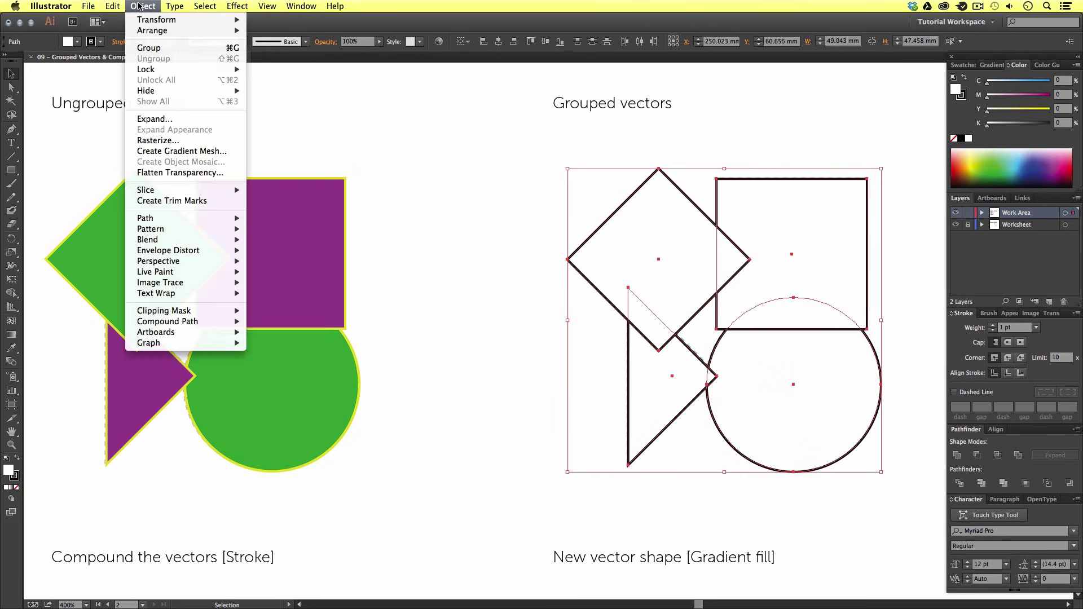
{"action": "left_click", "coordinate": [148, 48]}
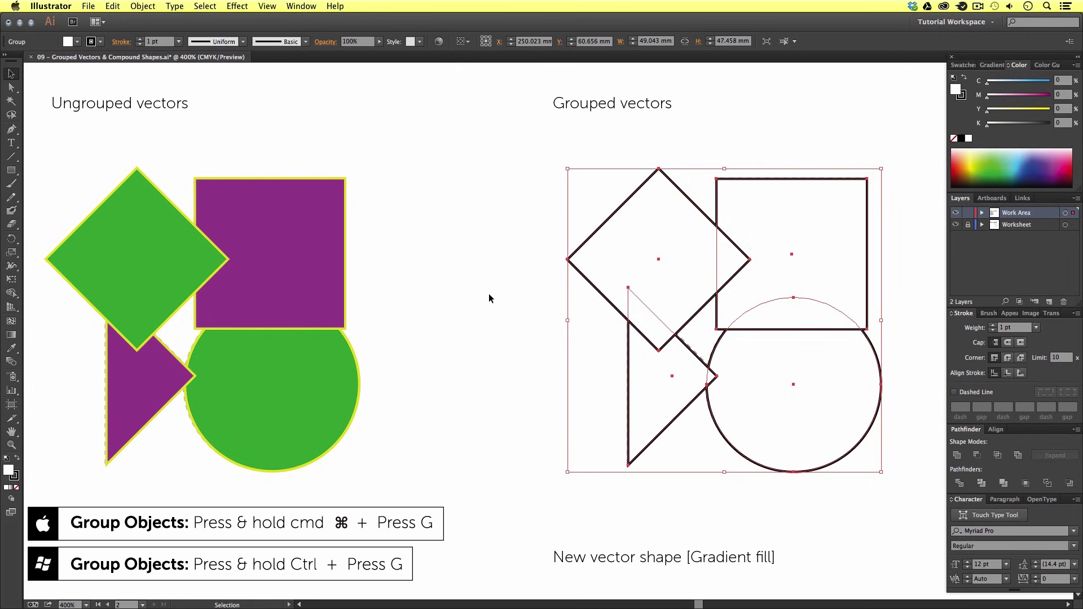
{"action": "left_click", "coordinate": [751, 317]}
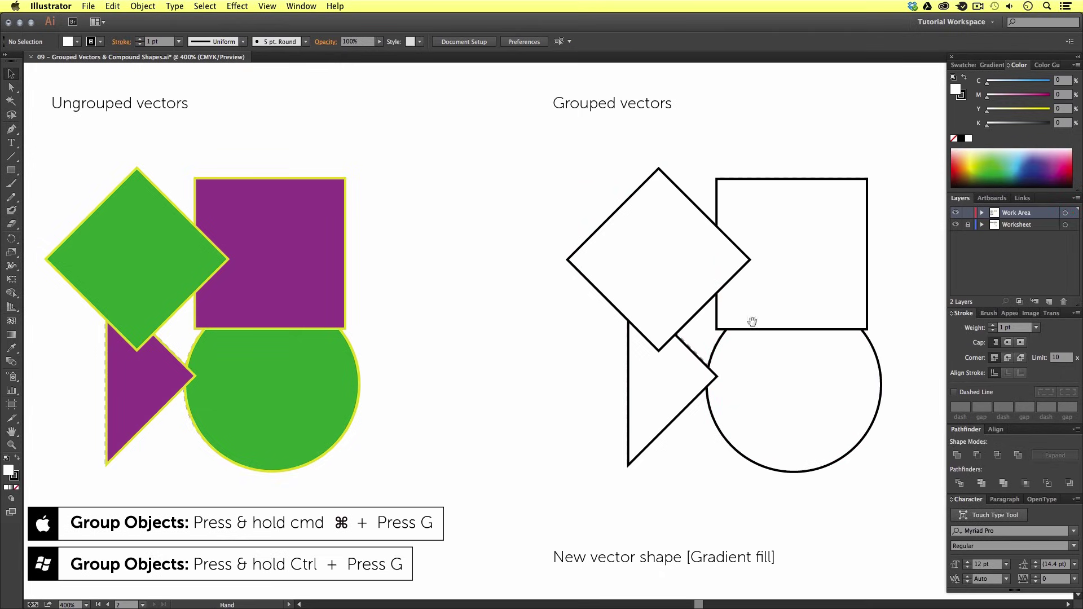
Select the group through its different member shapes, and compare this with selecting the single circle under Ungrouped vectors
{"action": "left_click_drag", "start_coordinate": [752, 317], "coordinate": [520, 316]}
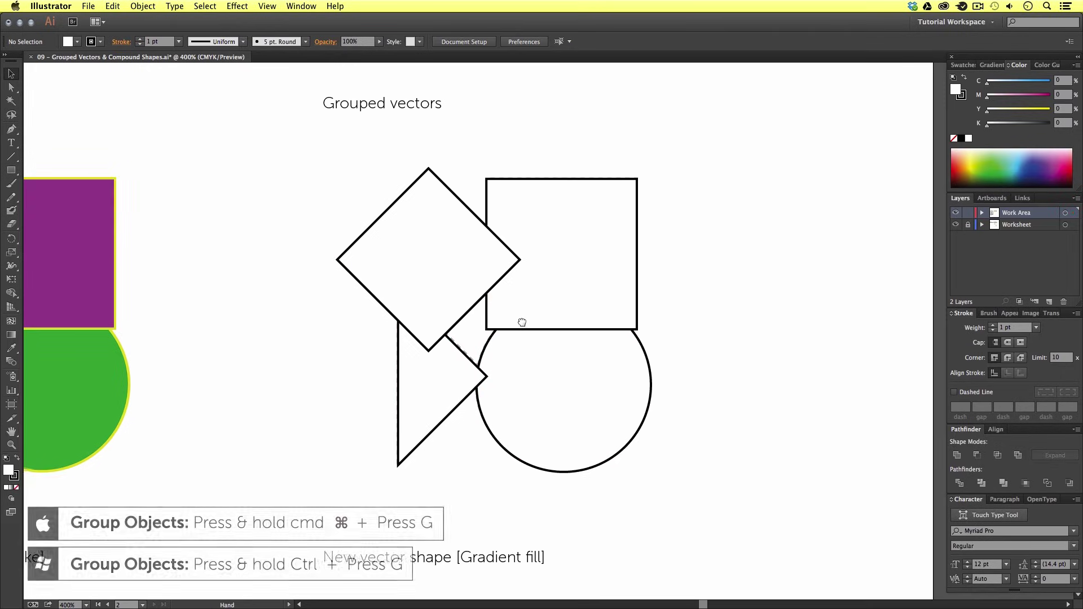
{"action": "left_click", "coordinate": [575, 231]}
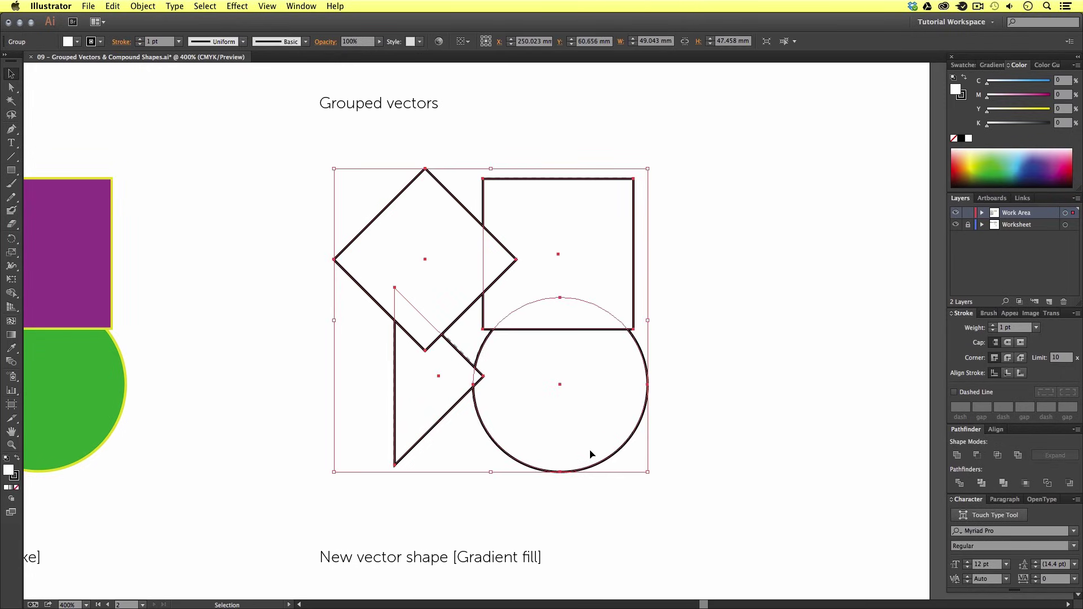
{"action": "left_click", "coordinate": [786, 334]}
{"action": "left_click", "coordinate": [419, 393]}
{"action": "left_click", "coordinate": [383, 438]}
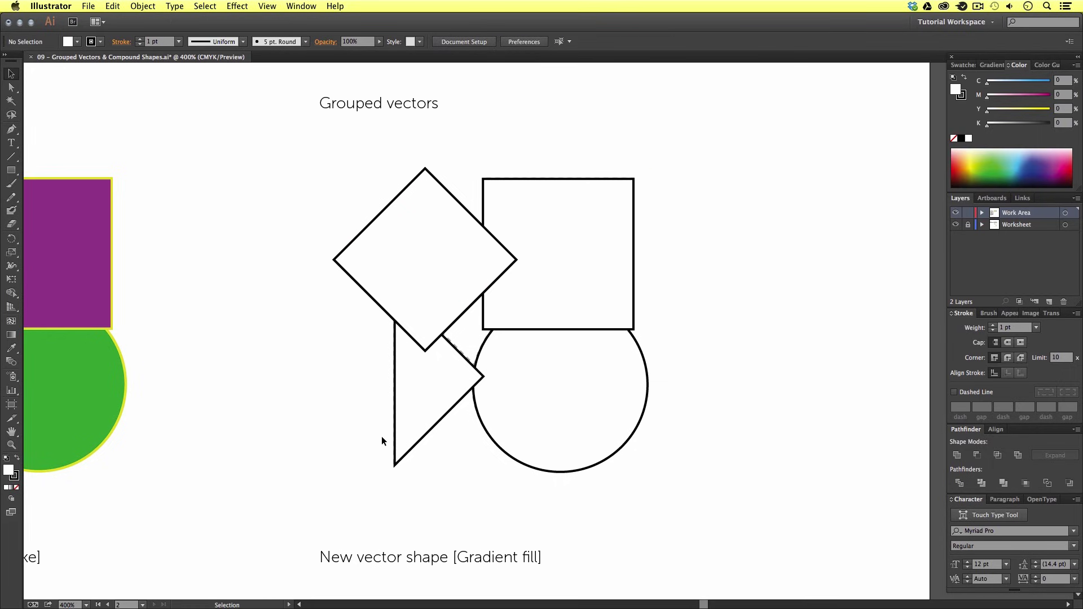
{"action": "left_click", "coordinate": [593, 431]}
{"action": "left_click", "coordinate": [768, 458]}
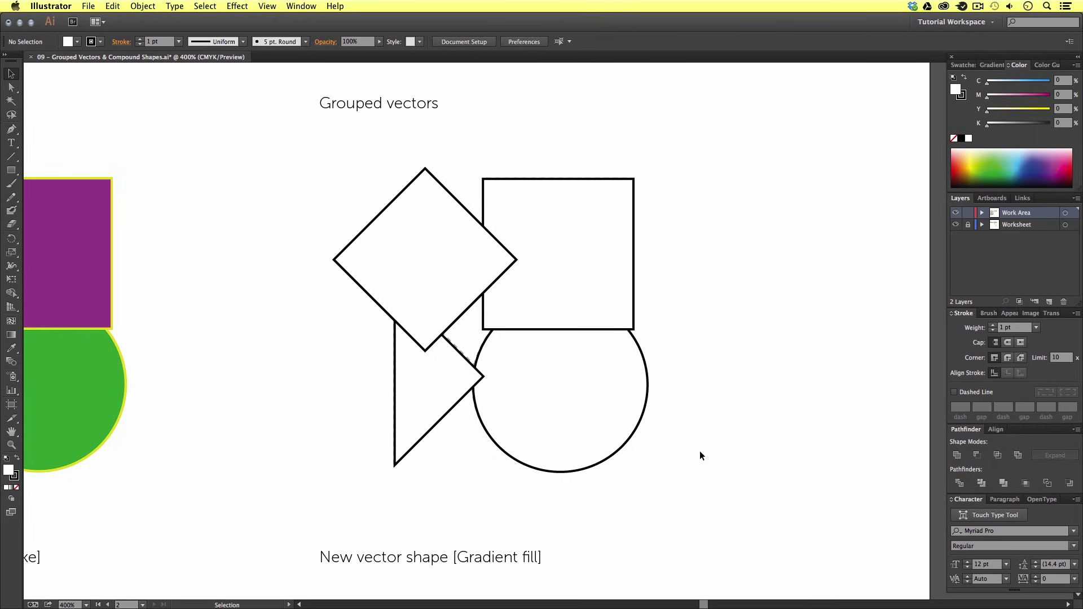
{"action": "left_click", "coordinate": [613, 415]}
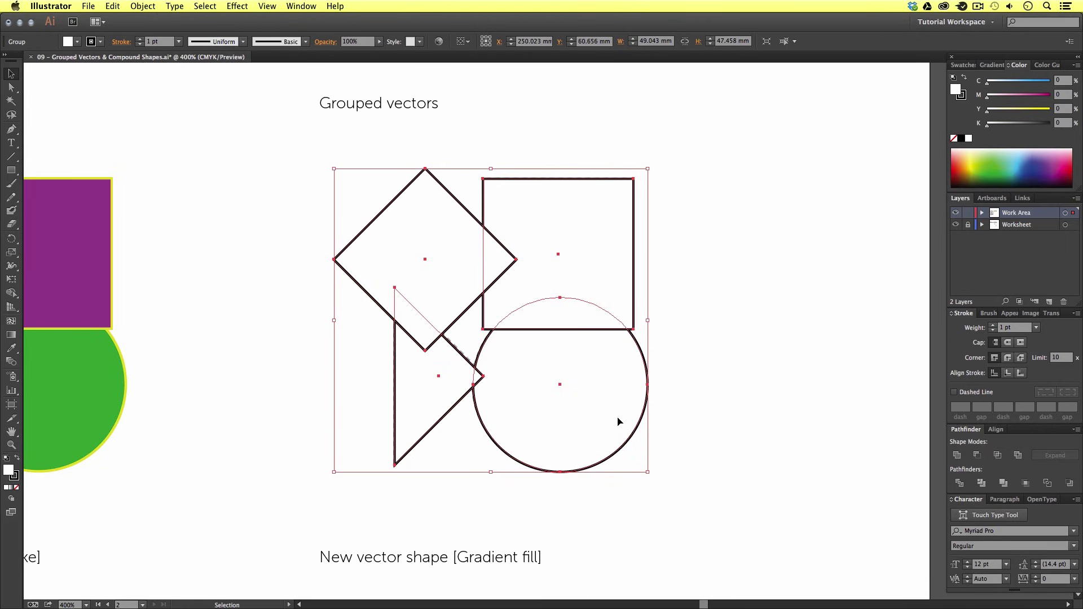
{"action": "scroll", "coordinate": [232, 411], "scroll_direction": "left", "scroll_amount": 5}
{"action": "left_click", "coordinate": [349, 404]}
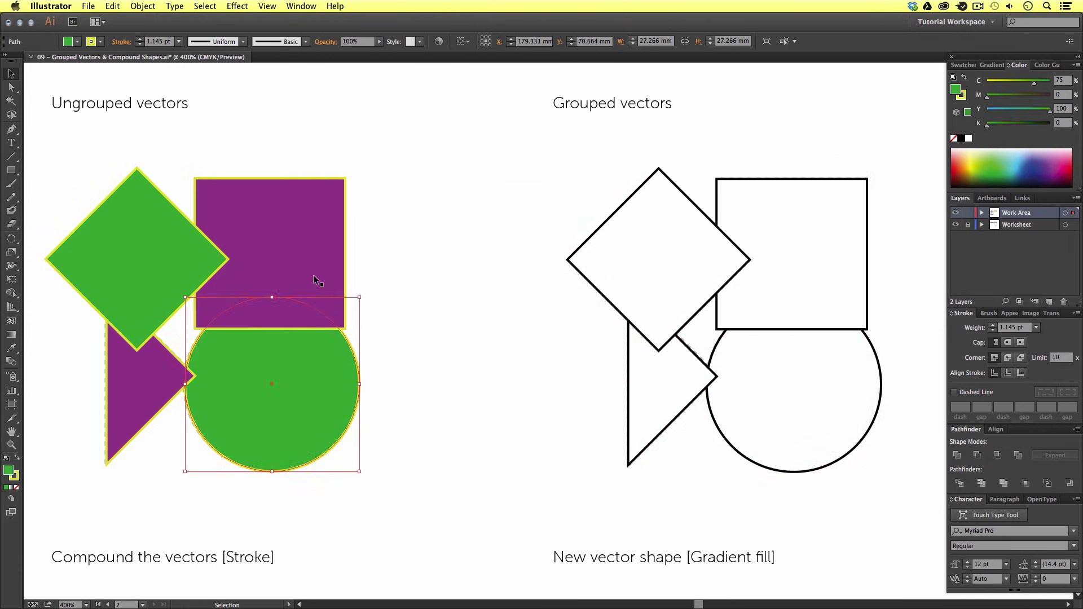
Select the ungrouped square and diamond individually, compare this with selecting the group under Grouped vectors, and clear the selection
{"action": "left_click", "coordinate": [313, 276]}
{"action": "left_click", "coordinate": [161, 236]}
{"action": "left_click", "coordinate": [687, 276]}
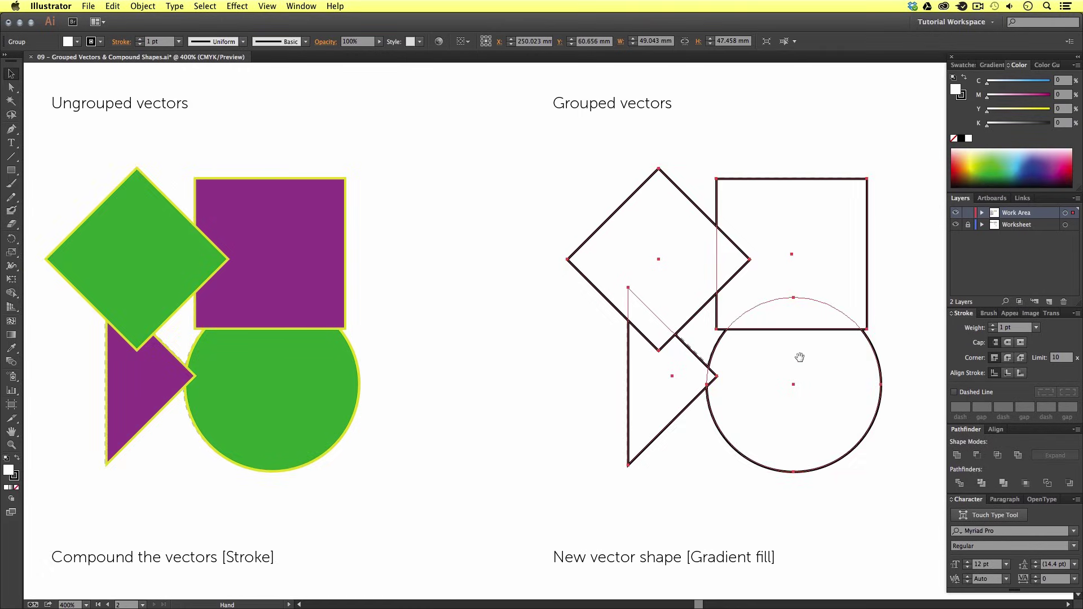
{"action": "left_click_drag", "start_coordinate": [799, 357], "coordinate": [547, 358]}
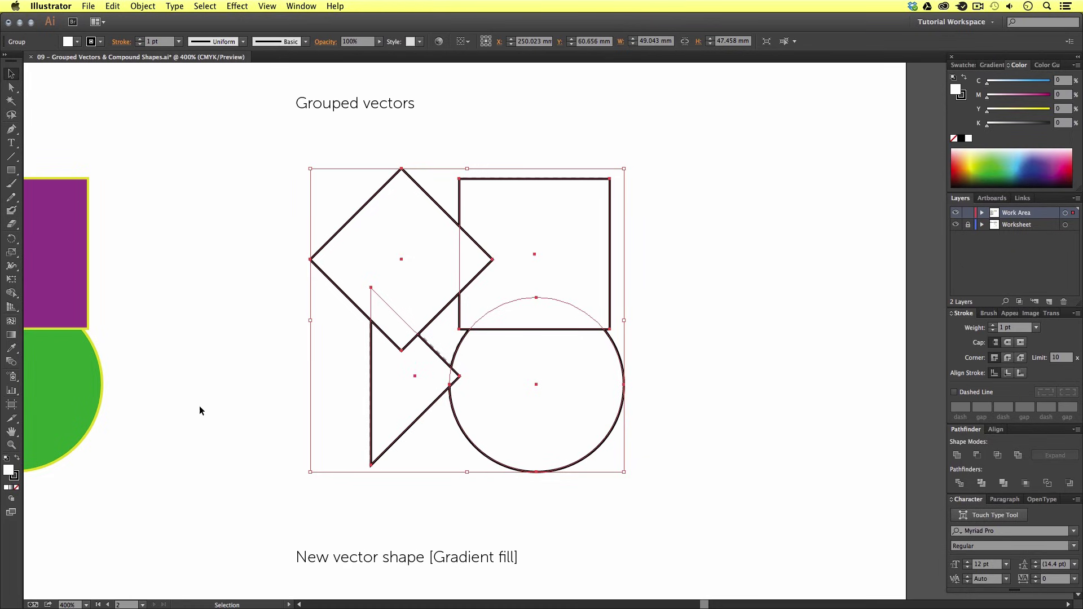
{"action": "left_click", "coordinate": [317, 376]}
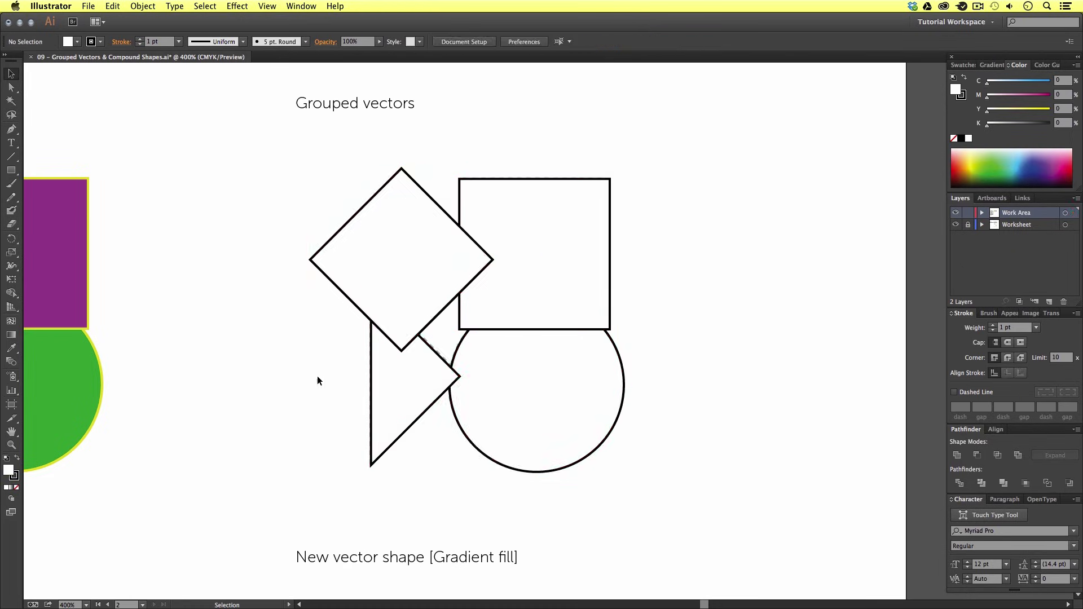
Fill the whole group under Grouped vectors with dark green, around #24911f
{"action": "left_click", "coordinate": [394, 380]}
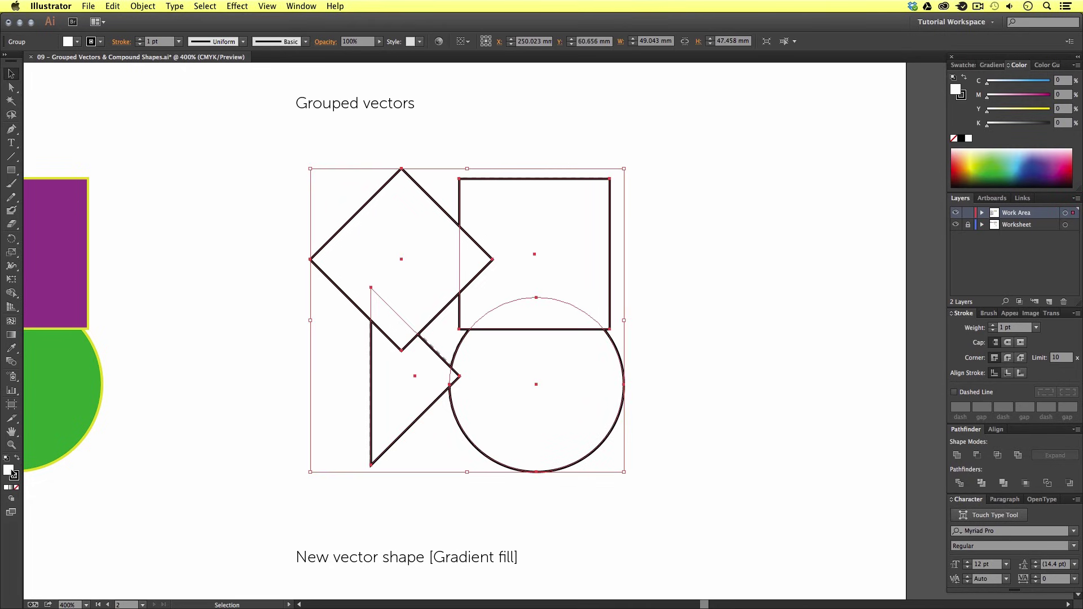
{"action": "double_click", "coordinate": [10, 473]}
{"action": "left_click", "coordinate": [485, 314]}
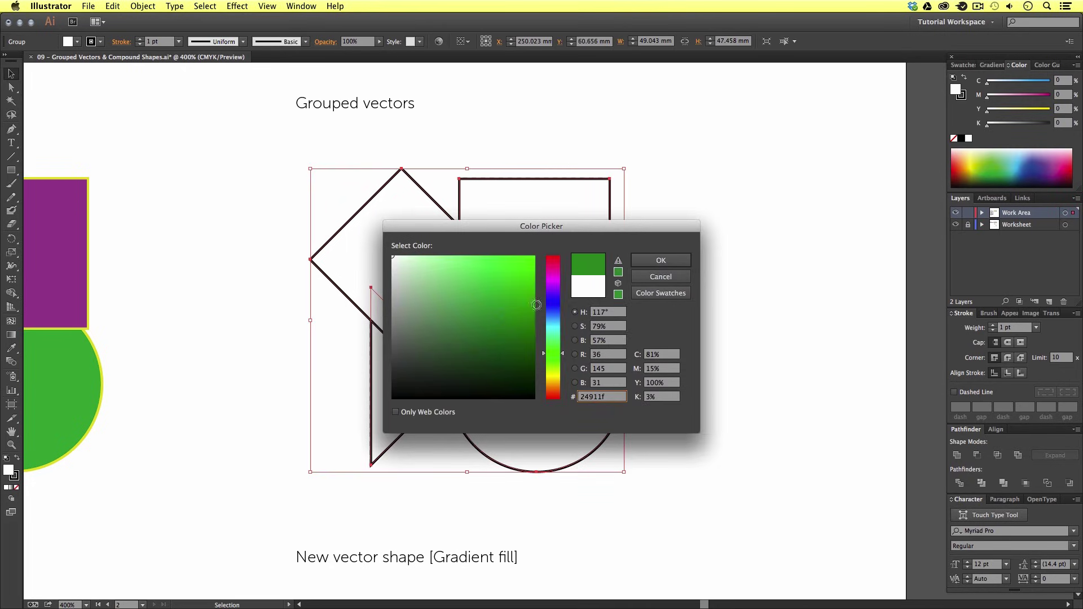
{"action": "left_click", "coordinate": [657, 260]}
Increase the stroke weight of the selected group to 5 pt
{"action": "left_click", "coordinate": [139, 38]}
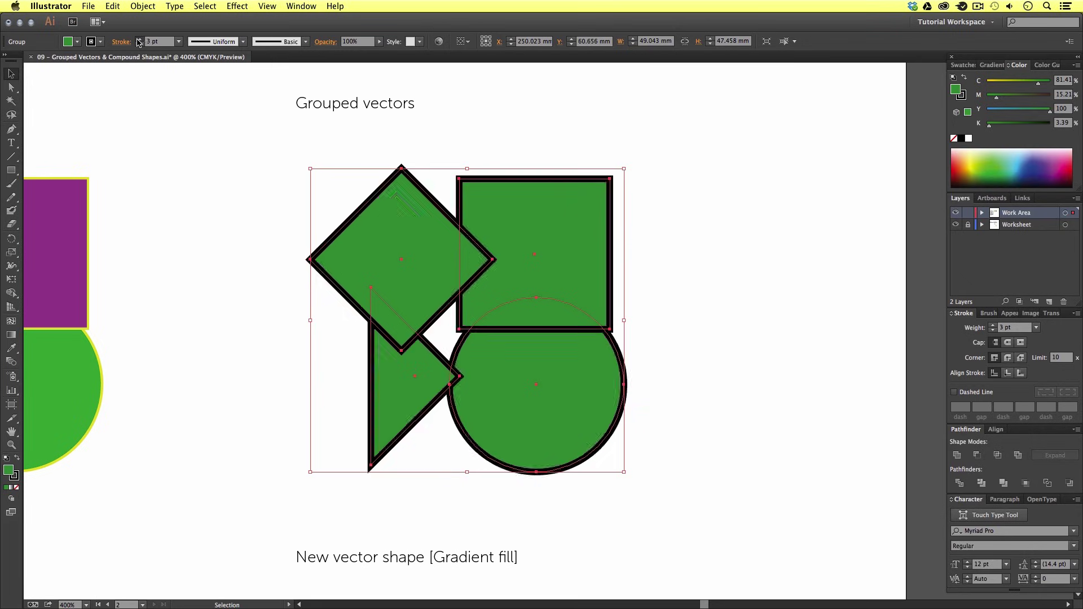
{"action": "left_click", "coordinate": [139, 39]}
{"action": "left_click", "coordinate": [139, 38]}
{"action": "left_click", "coordinate": [139, 38]}
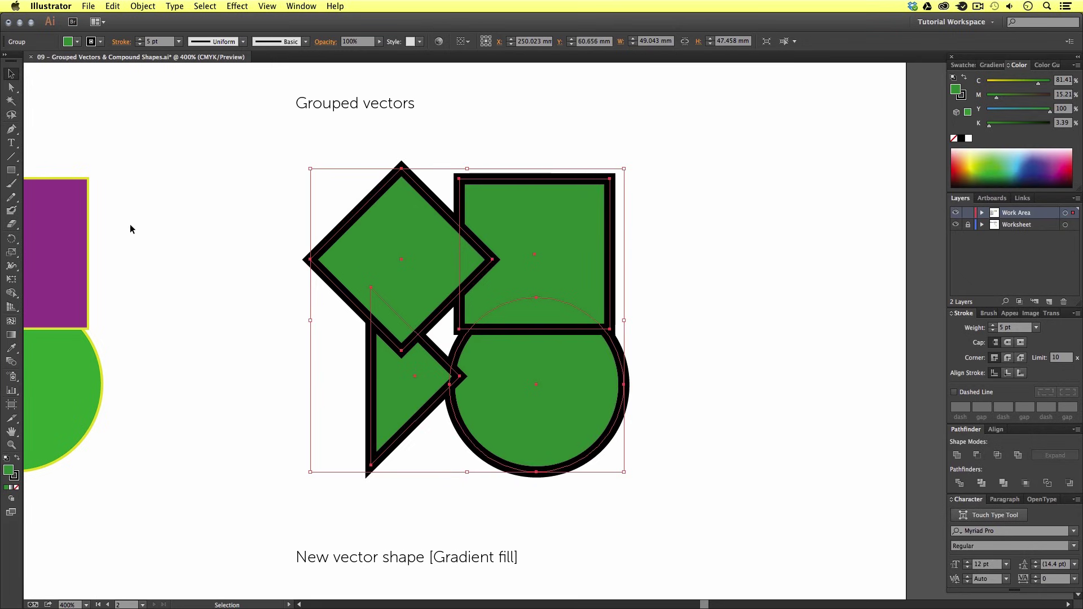
Change the group's stroke colour to yellow-green, about C 20, M 4, Y 86, K 0, and clear the selection
{"action": "double_click", "coordinate": [16, 478]}
{"action": "left_click", "coordinate": [494, 276]}
{"action": "left_click", "coordinate": [660, 260]}
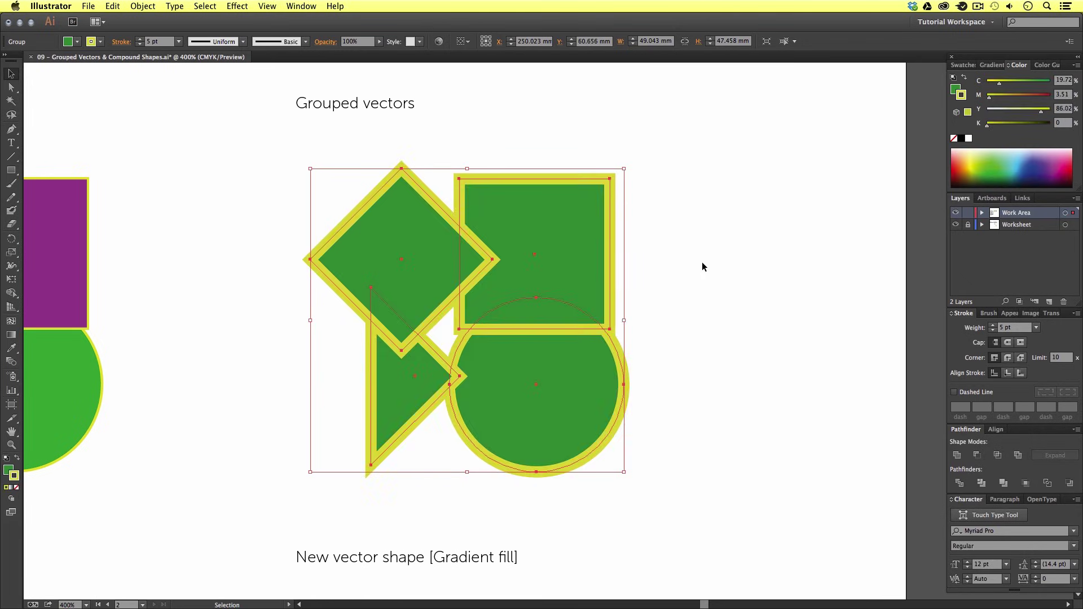
{"action": "left_click", "coordinate": [713, 263]}
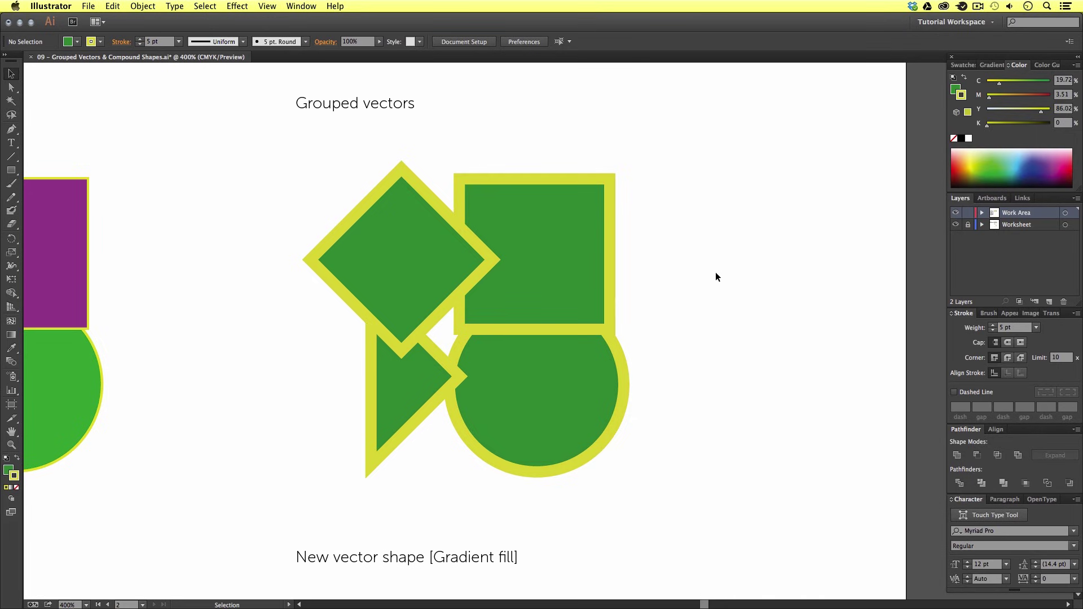
Select the recoloured group through its square and through its diamond to examine how its members are selected
{"action": "left_click", "coordinate": [565, 290]}
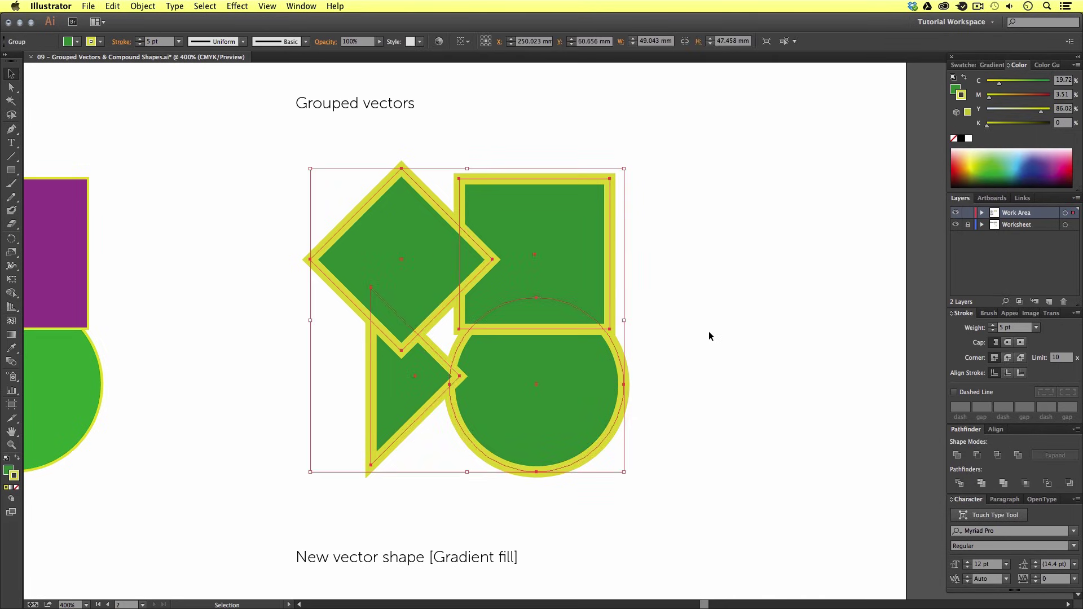
{"action": "left_click", "coordinate": [710, 393]}
{"action": "left_click", "coordinate": [406, 252]}
Isolate the group and move its diamond down and left until it overlaps the triangle
{"action": "scroll", "coordinate": [434, 282], "scroll_direction": "left", "scroll_amount": 3}
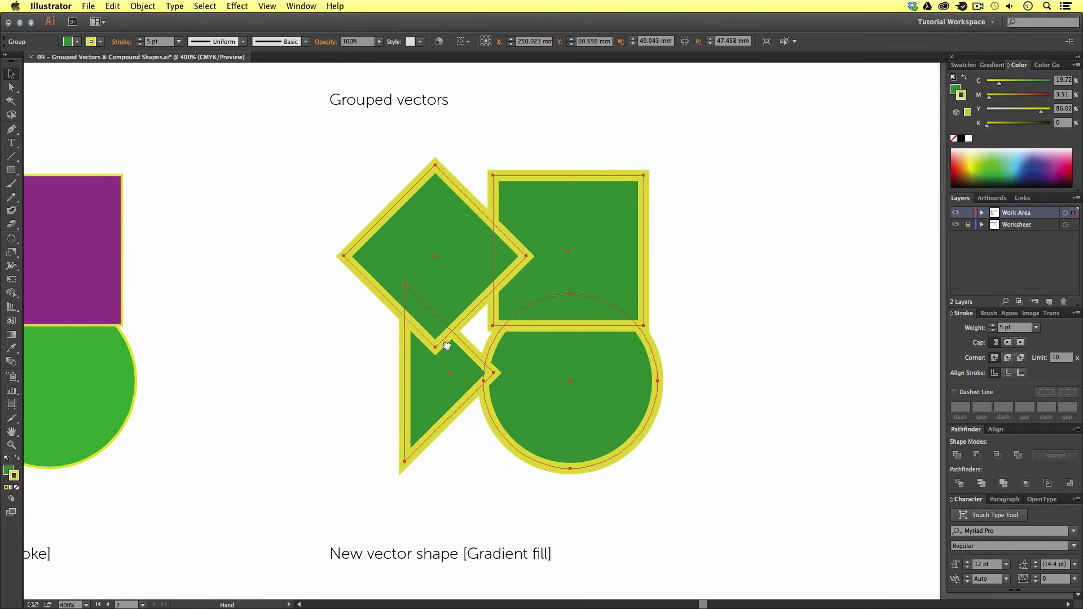
{"action": "double_click", "coordinate": [455, 255]}
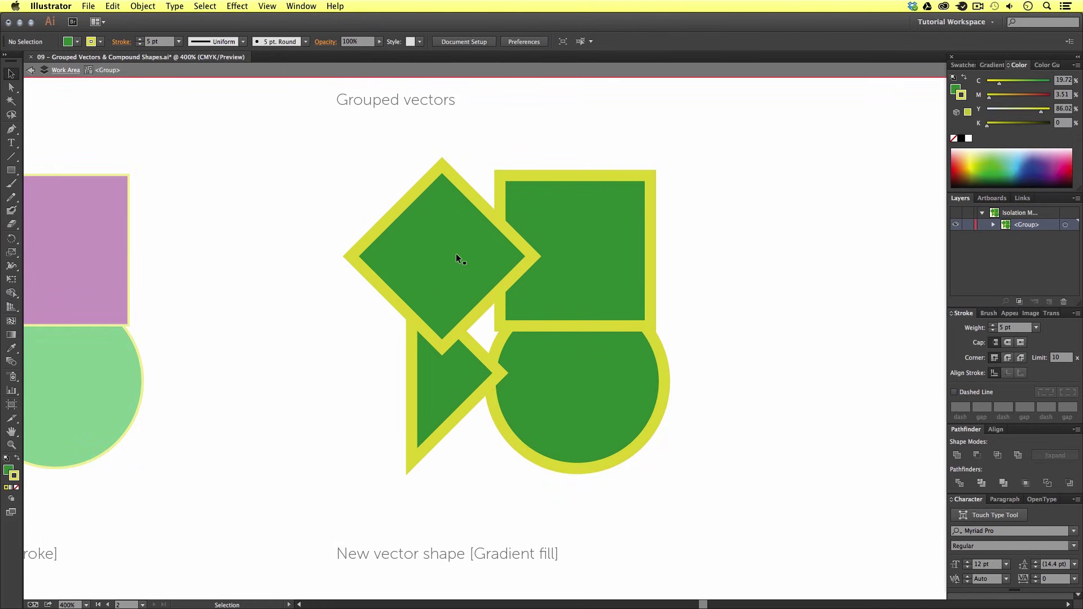
{"action": "left_click", "coordinate": [457, 258]}
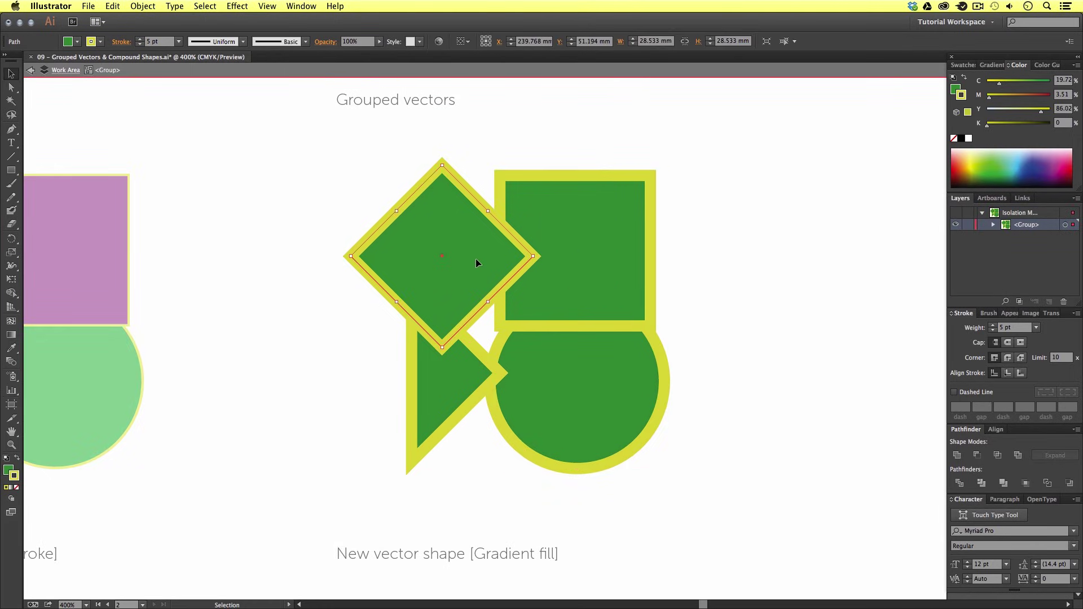
{"action": "left_click_drag", "start_coordinate": [476, 262], "coordinate": [386, 393]}
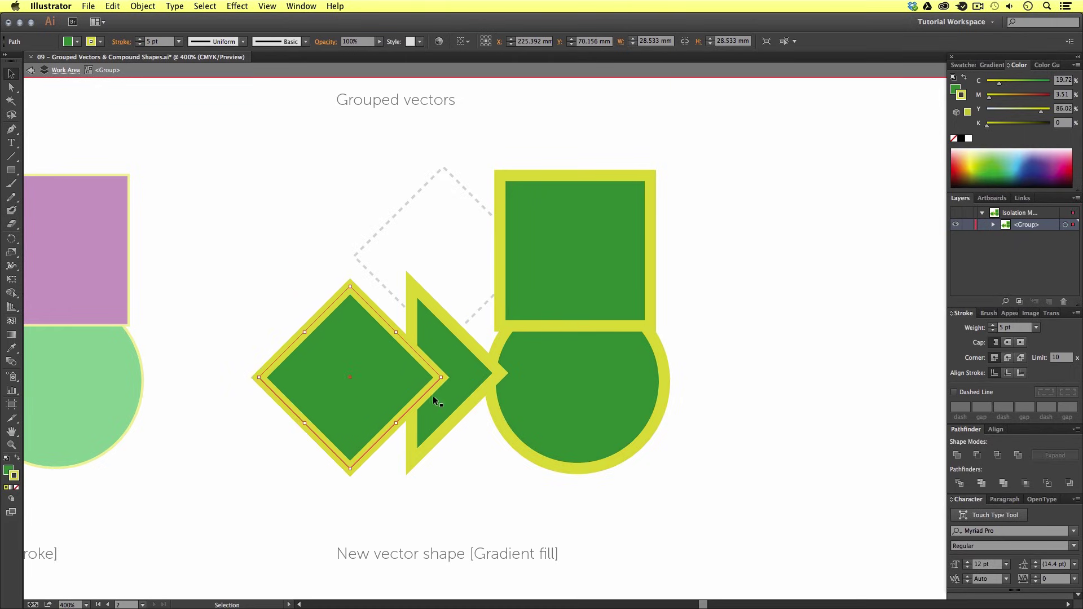
Fill the isolated diamond with dark purple, about C 53, M 98, Y 10, K 1, and exit isolation mode
{"action": "double_click", "coordinate": [8, 470]}
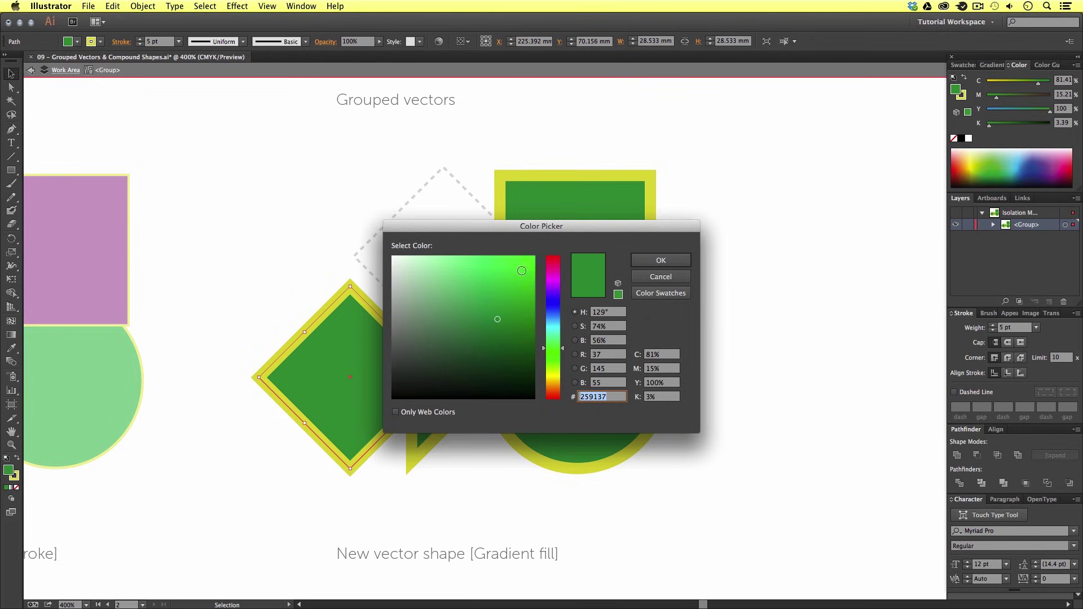
{"action": "left_click", "coordinate": [553, 278]}
{"action": "left_click", "coordinate": [654, 260]}
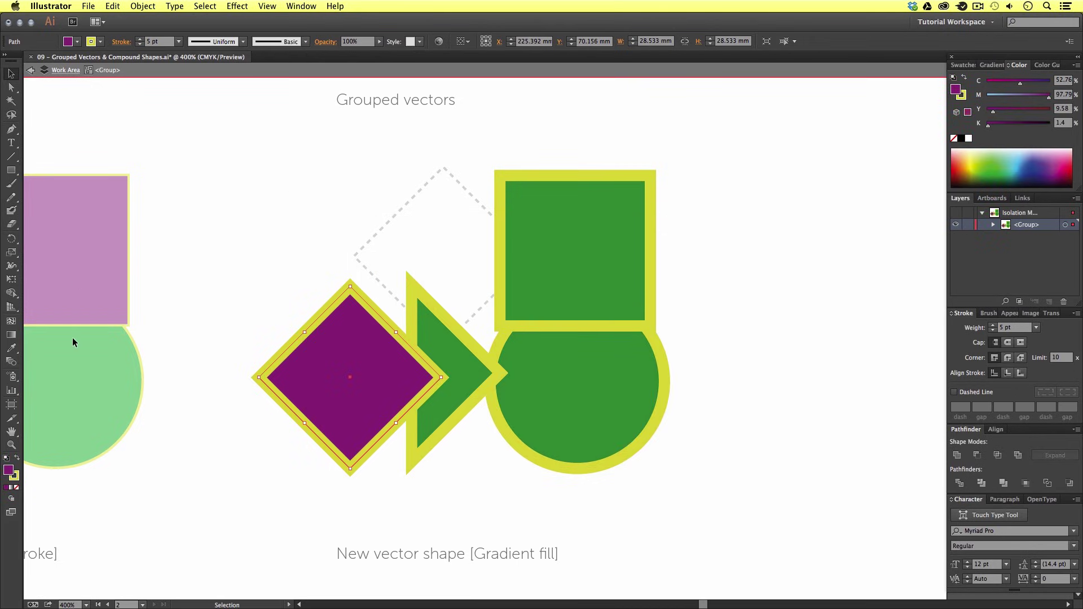
{"action": "scroll", "coordinate": [124, 380], "scroll_direction": "left", "scroll_amount": 8}
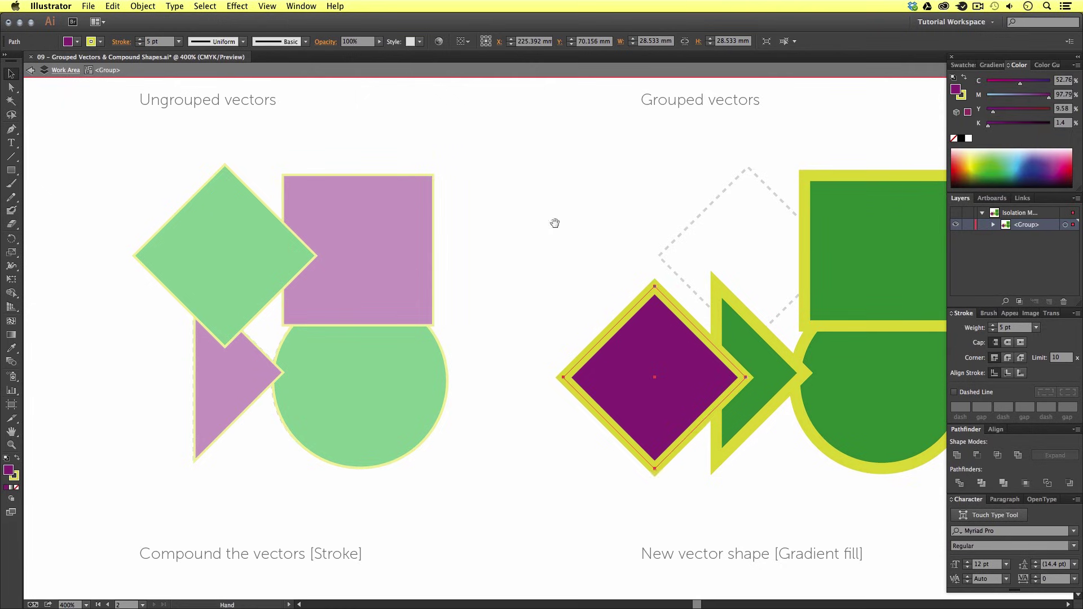
{"action": "scroll", "coordinate": [556, 222], "scroll_direction": "right", "scroll_amount": 3}
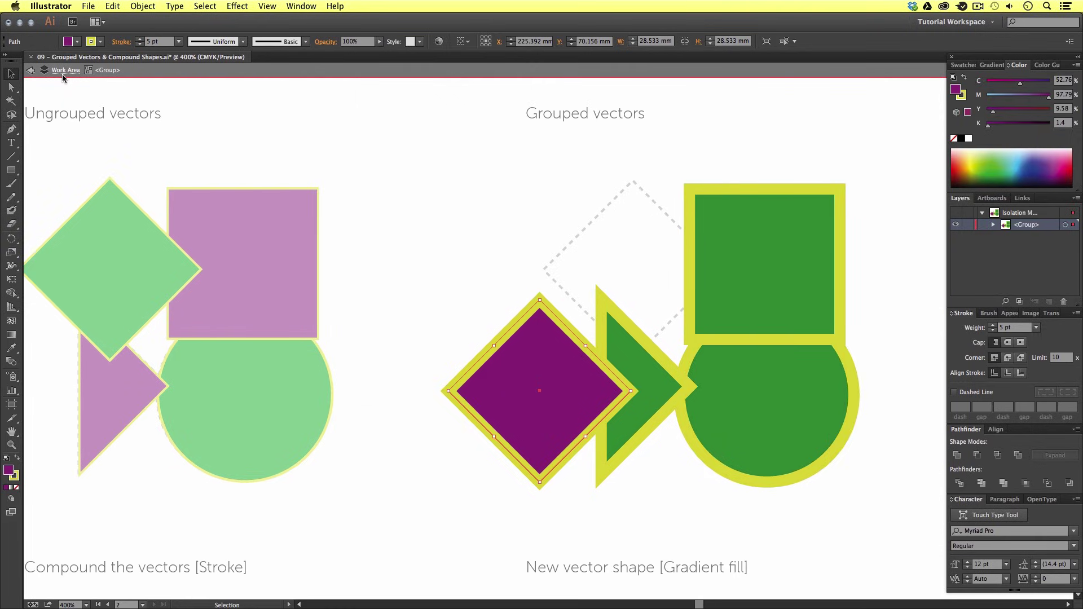
{"action": "scroll", "coordinate": [483, 334], "scroll_direction": "right", "scroll_amount": 5}
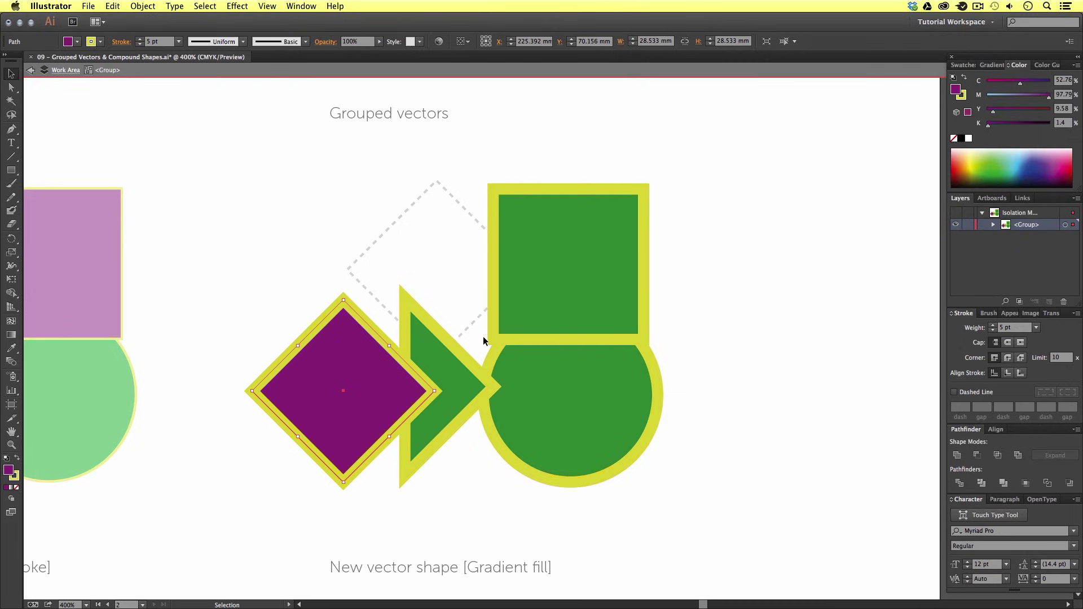
{"action": "double_click", "coordinate": [314, 202]}
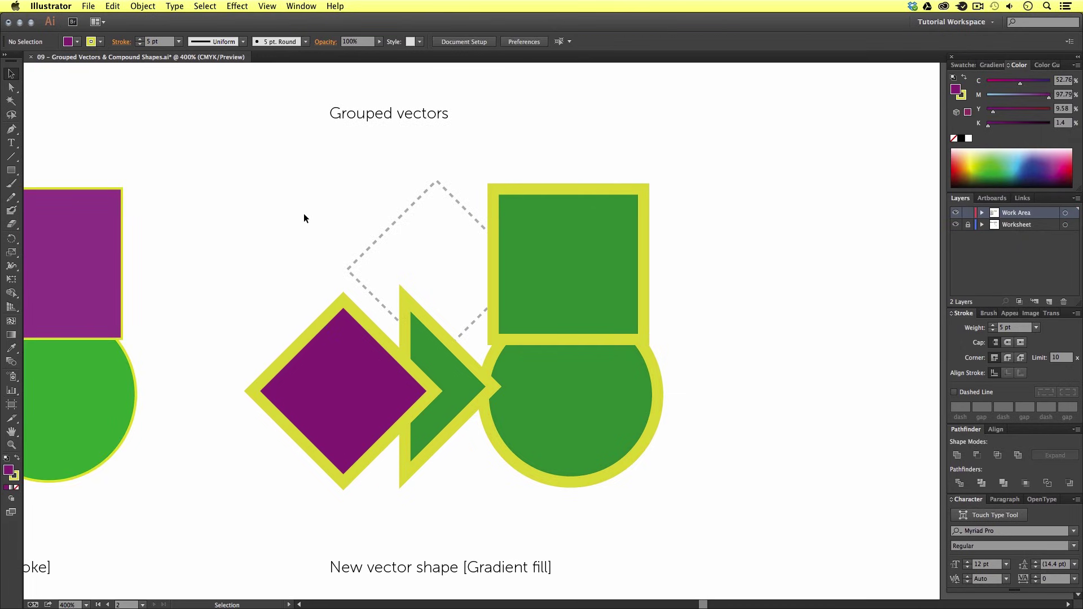
Select the whole group, try moving it aside as one object, and undo the move
{"action": "left_click", "coordinate": [578, 379]}
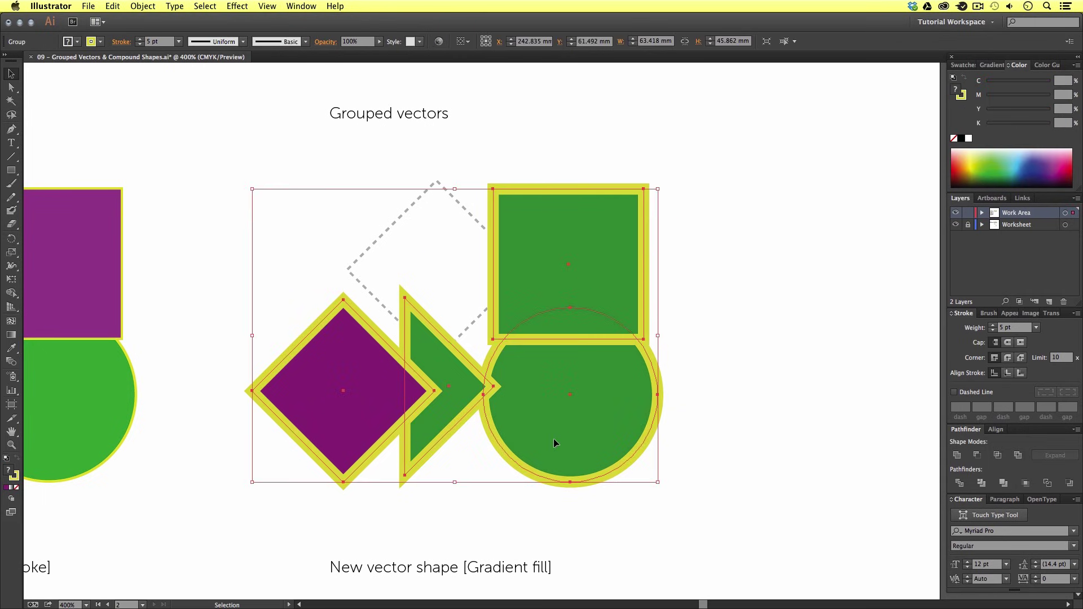
{"action": "left_click_drag", "start_coordinate": [553, 438], "coordinate": [587, 436]}
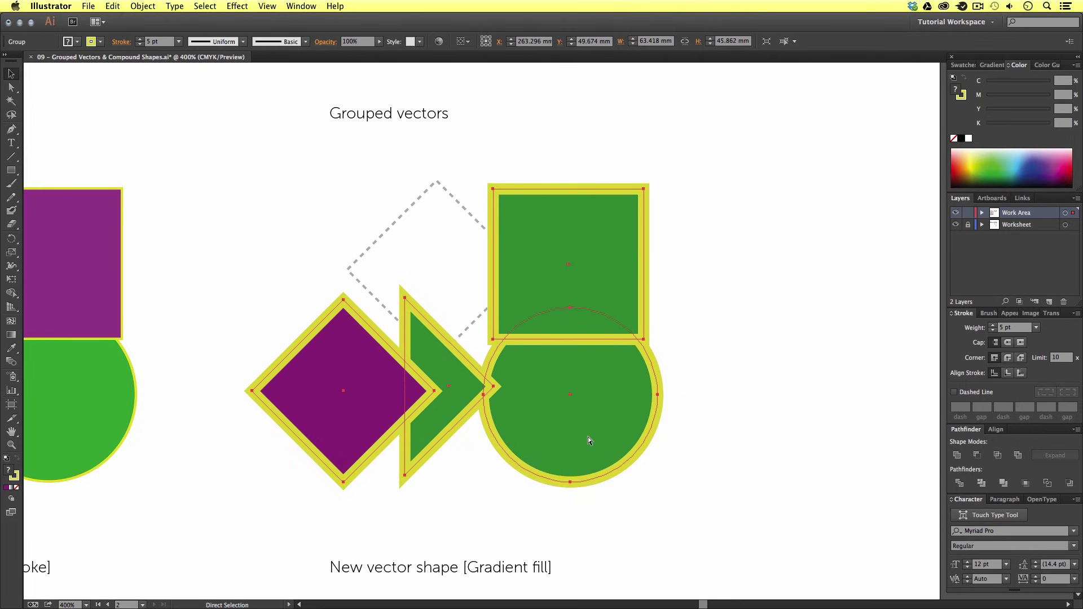
Isolate the group again, move the purple diamond back over its dashed guide, and exit isolation mode
{"action": "double_click", "coordinate": [362, 411]}
{"action": "left_click", "coordinate": [362, 416]}
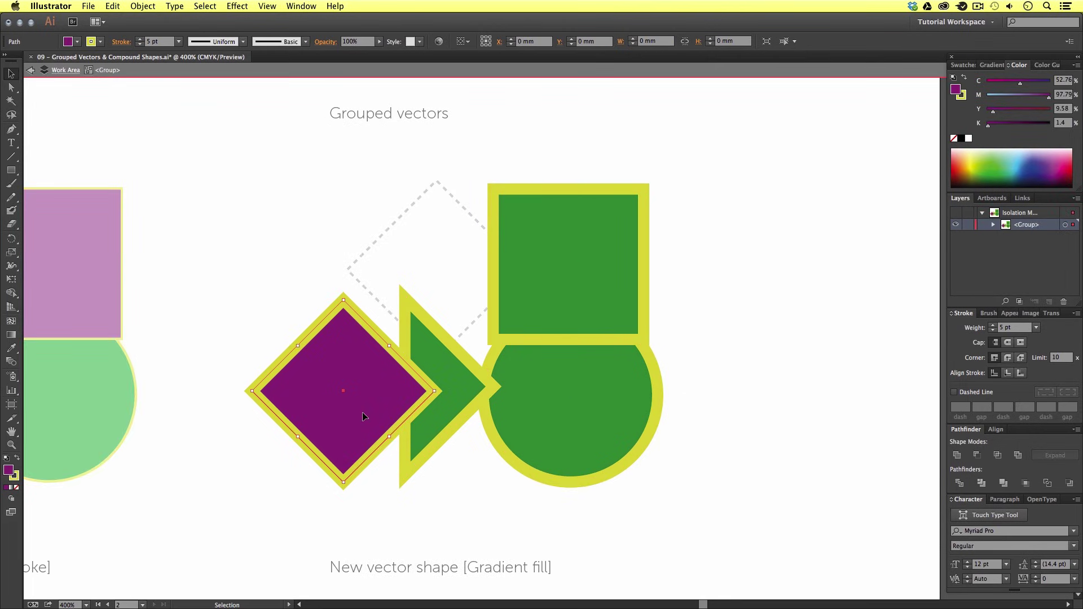
{"action": "left_click_drag", "start_coordinate": [362, 416], "coordinate": [451, 315]}
{"action": "double_click", "coordinate": [766, 293]}
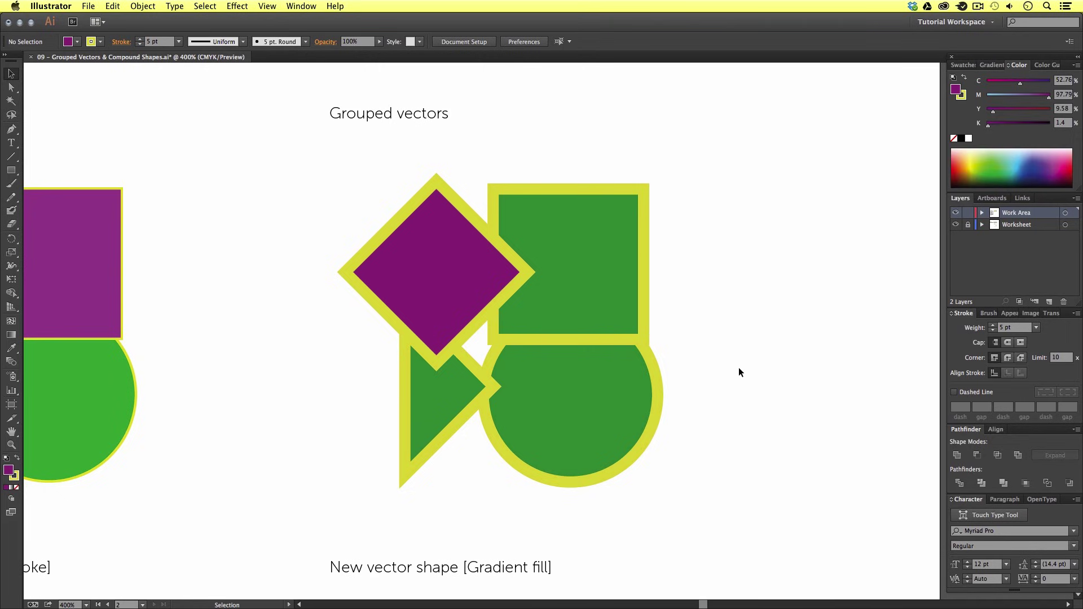
Ungroup the four shapes under Grouped vectors and clear the selection
{"action": "scroll", "coordinate": [756, 395], "scroll_direction": "right", "scroll_amount": 3}
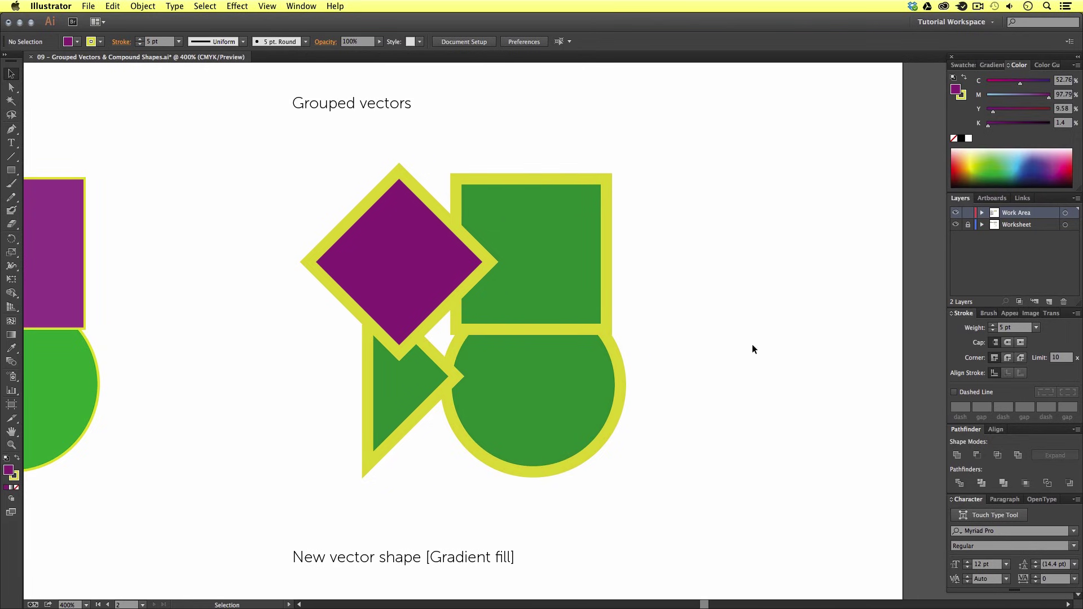
{"action": "left_click", "coordinate": [405, 249]}
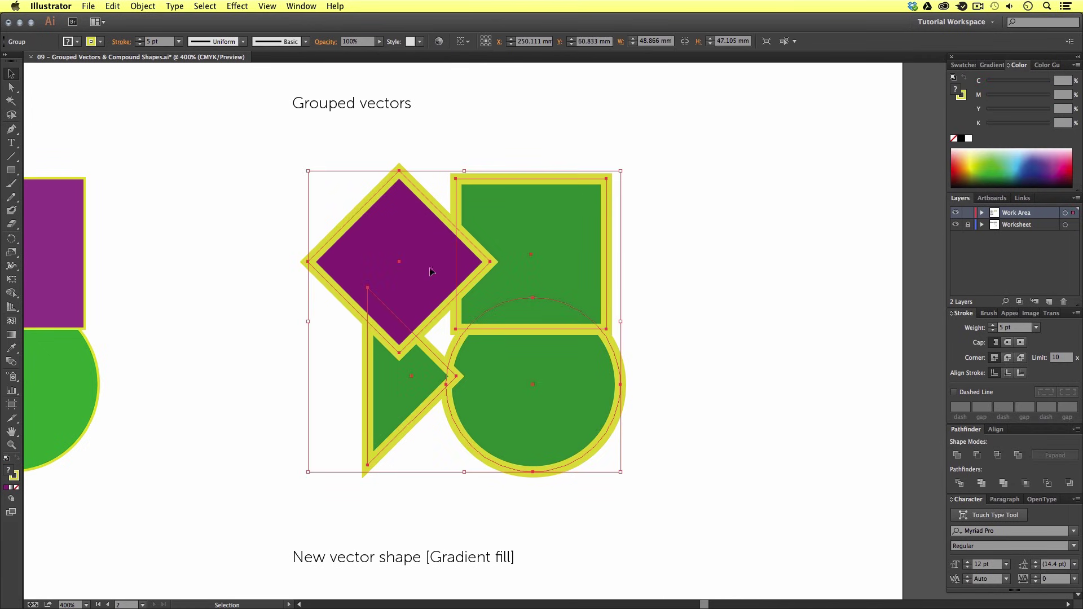
{"action": "left_click", "coordinate": [152, 6]}
{"action": "left_click", "coordinate": [158, 61]}
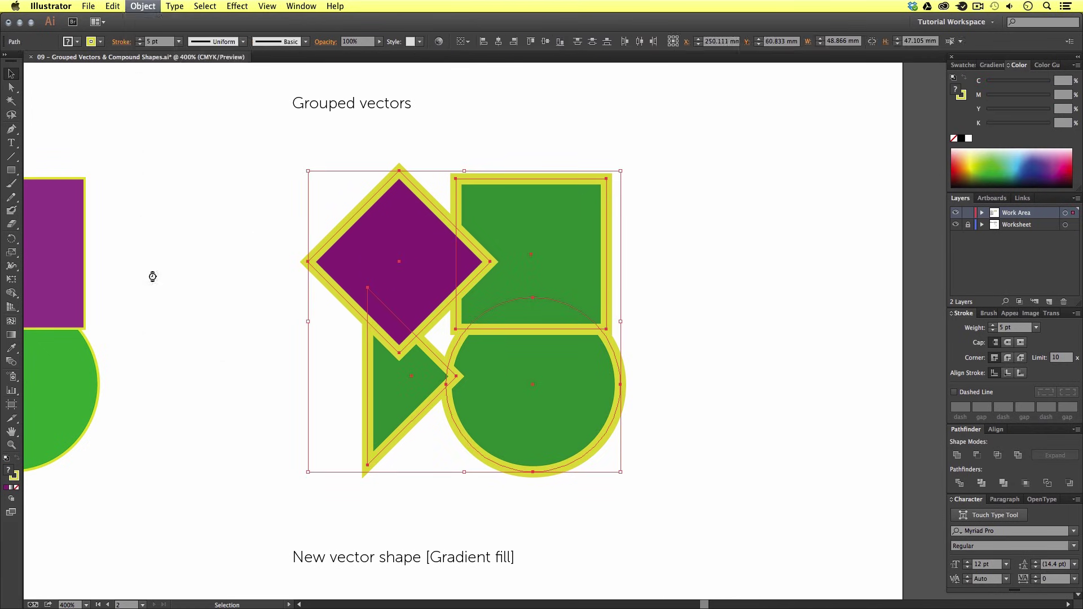
{"action": "left_click", "coordinate": [157, 254]}
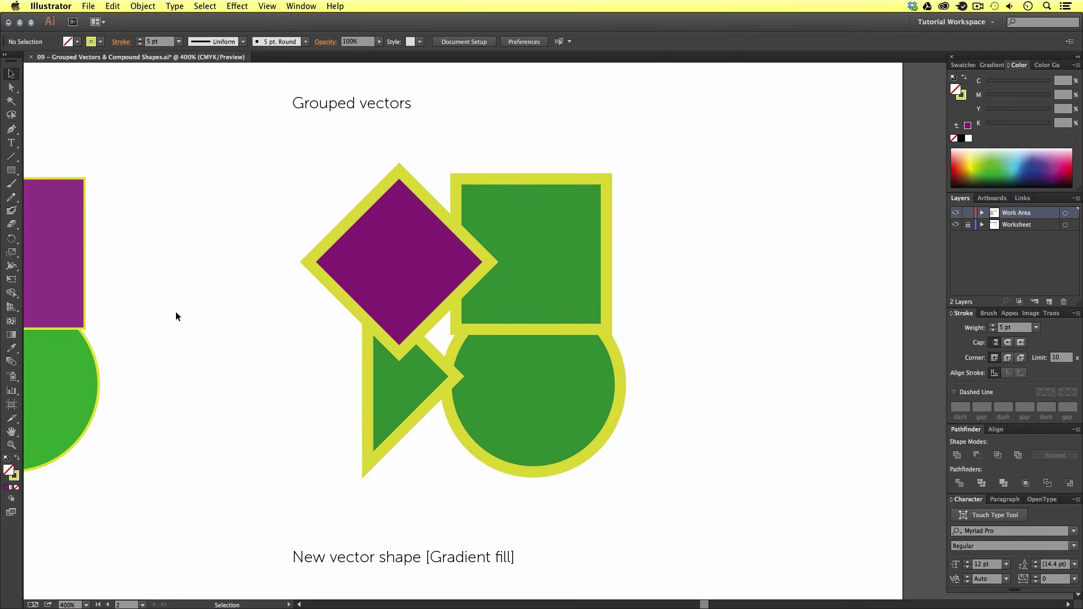
Select the diamond, square, circle and triangle one by one to check that each is independent, and clear the selection
{"action": "left_click", "coordinate": [395, 248]}
{"action": "left_click", "coordinate": [558, 276]}
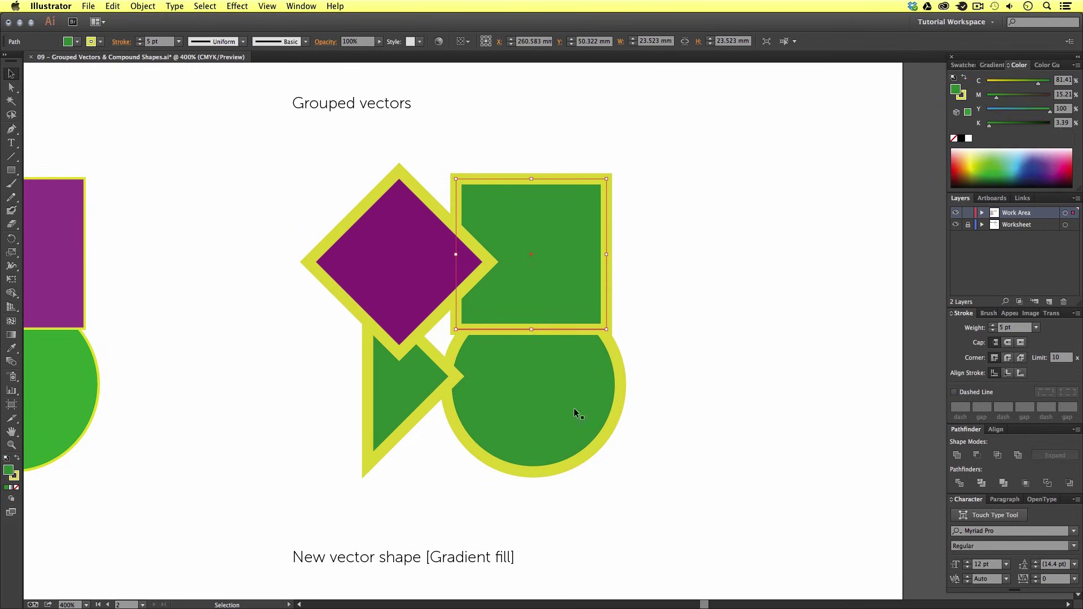
{"action": "left_click", "coordinate": [574, 409]}
{"action": "left_click", "coordinate": [403, 389]}
{"action": "left_click", "coordinate": [364, 280]}
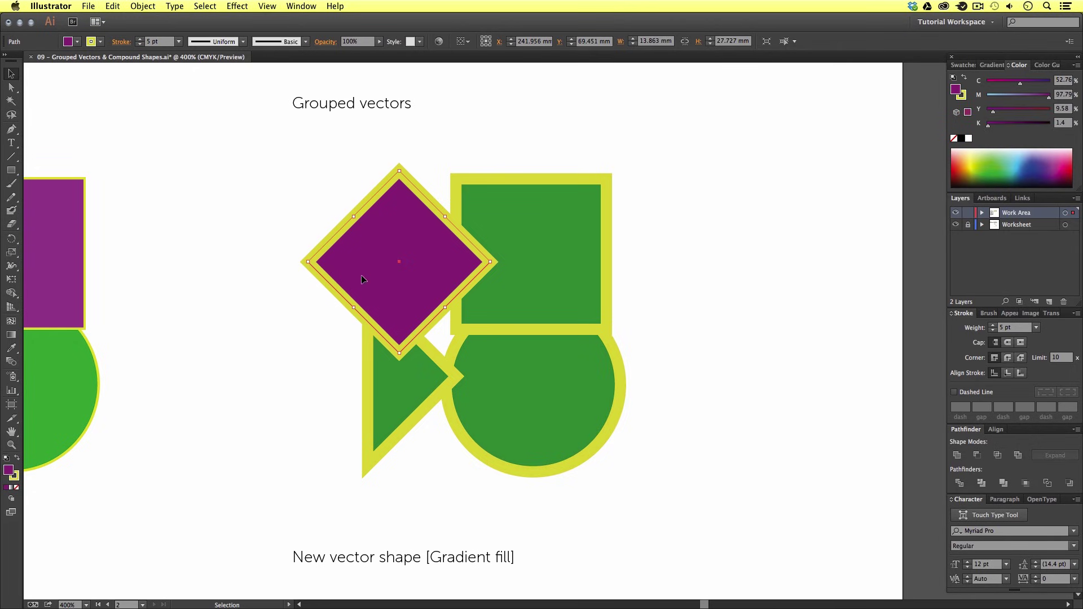
{"action": "left_click", "coordinate": [569, 290]}
{"action": "left_click", "coordinate": [693, 276]}
Group all four shapes under Grouped vectors again, check the group by selecting it, and clear the selection
{"action": "left_click_drag", "start_coordinate": [684, 189], "coordinate": [346, 423]}
{"action": "left_click", "coordinate": [142, 6]}
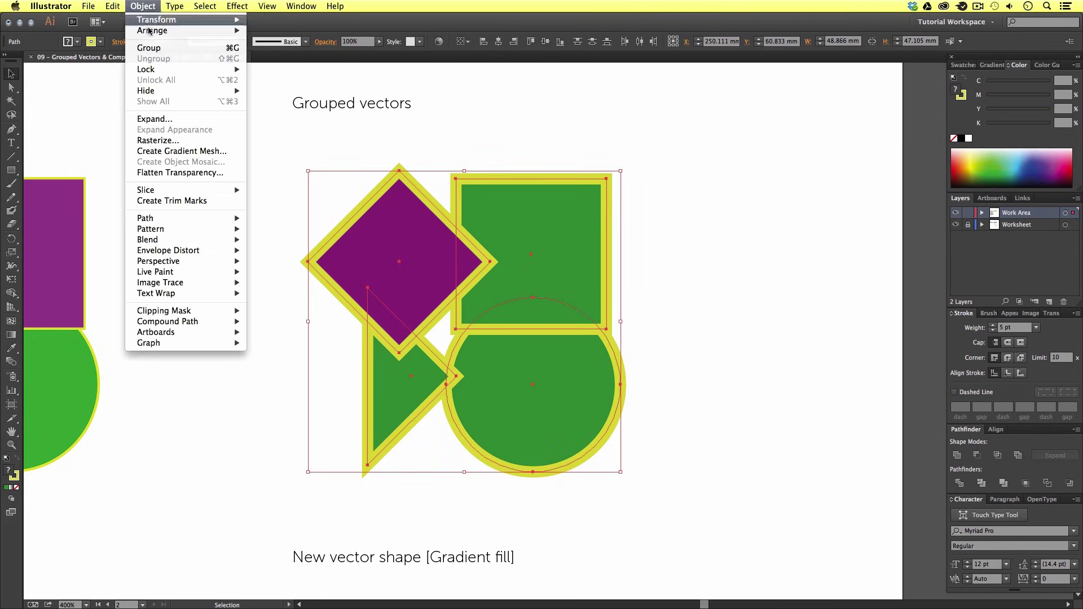
{"action": "left_click", "coordinate": [160, 50]}
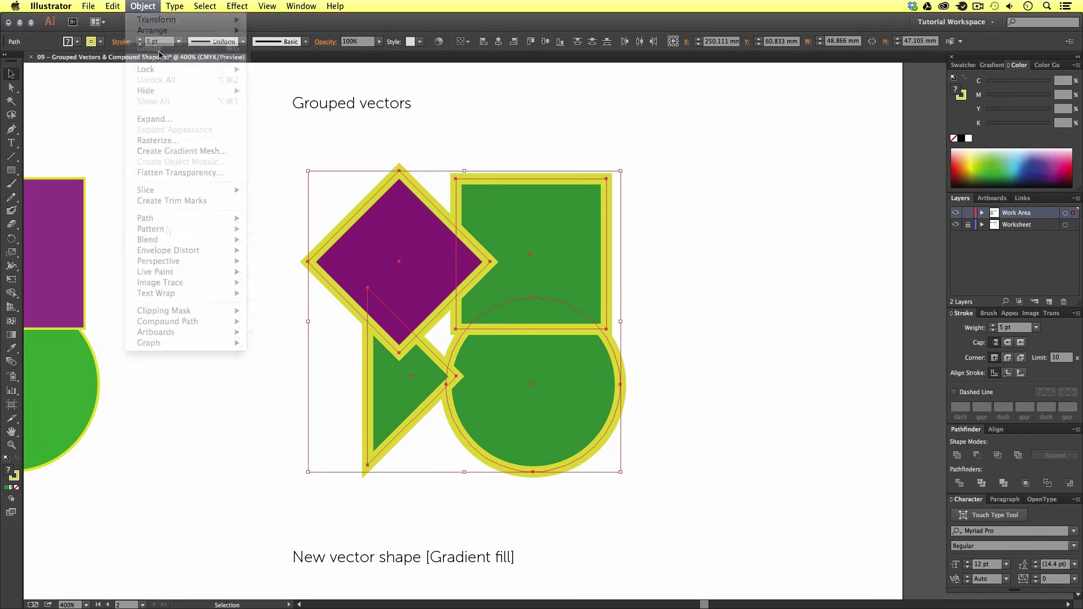
{"action": "left_click", "coordinate": [243, 262]}
{"action": "left_click", "coordinate": [369, 274]}
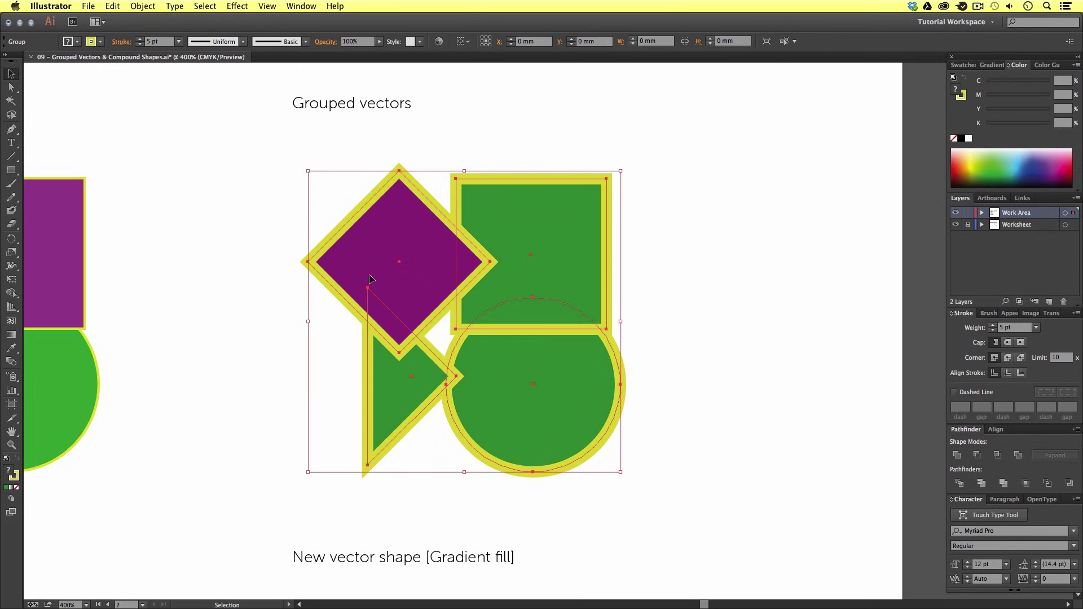
{"action": "left_click", "coordinate": [342, 319]}
Zoom out to 300% and bring the compound and new vector shape sections of the worksheet into view
{"action": "key", "text": "z"}
{"action": "left_click", "coordinate": [512, 331], "text": "alt"}
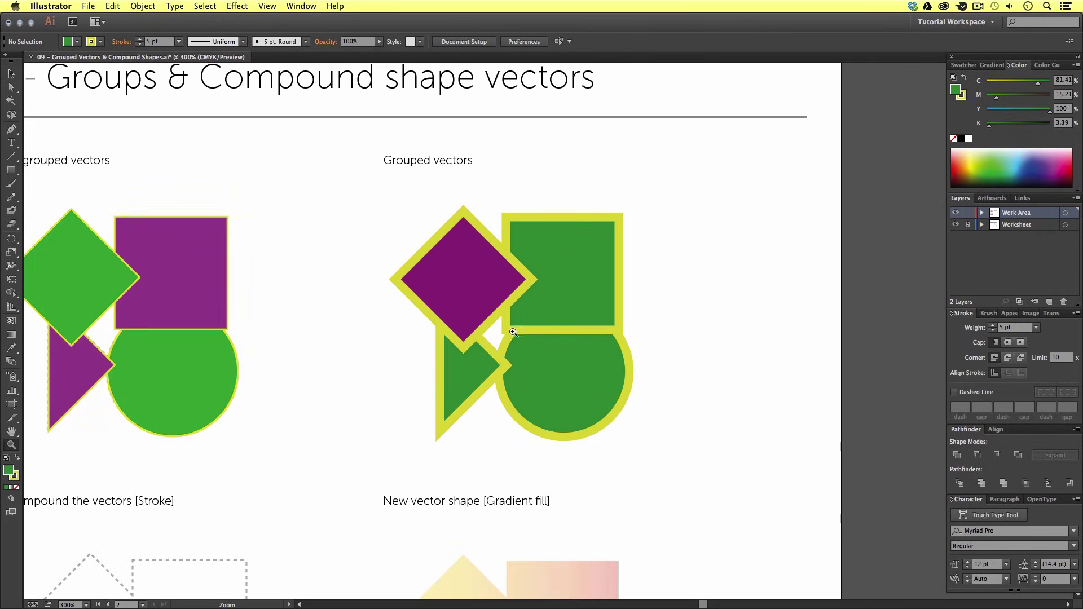
{"action": "left_click_drag", "start_coordinate": [485, 404], "coordinate": [508, 405]}
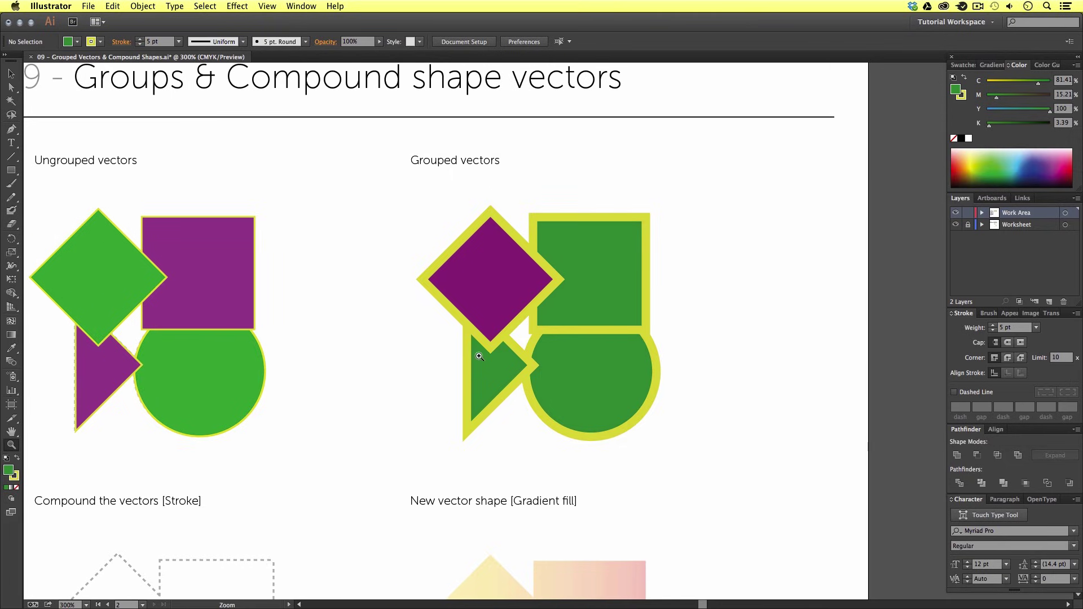
Copy the grouped shapes from Grouped vectors onto the dashed outline under Compound the vectors [Stroke]
{"action": "left_click", "coordinate": [479, 356], "text": "alt"}
{"action": "scroll", "coordinate": [476, 314], "scroll_direction": "down", "scroll_amount": 3}
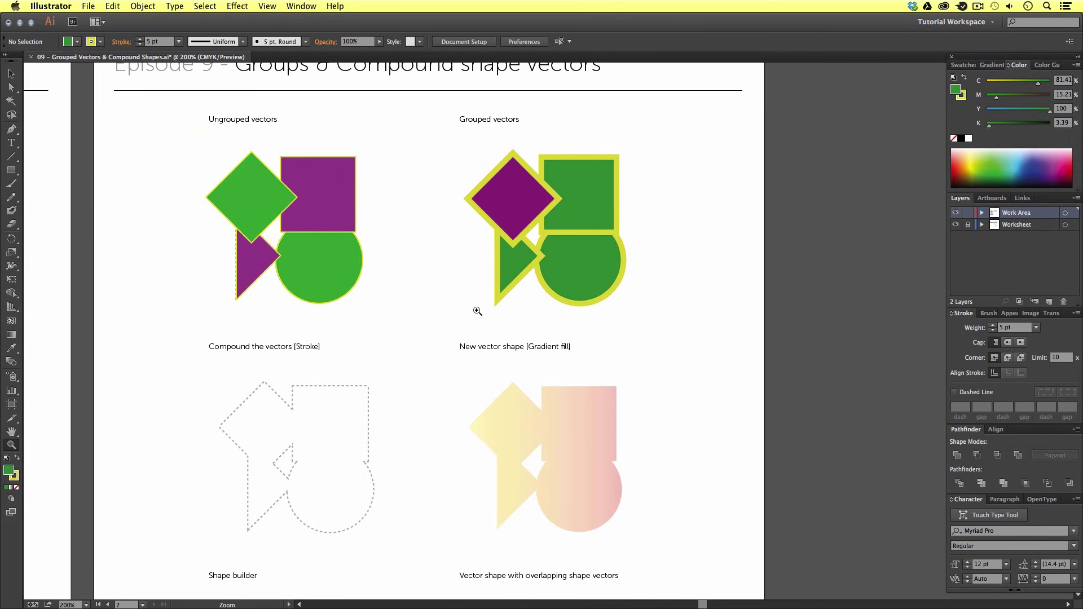
{"action": "key", "text": "v"}
{"action": "left_click", "coordinate": [537, 196]}
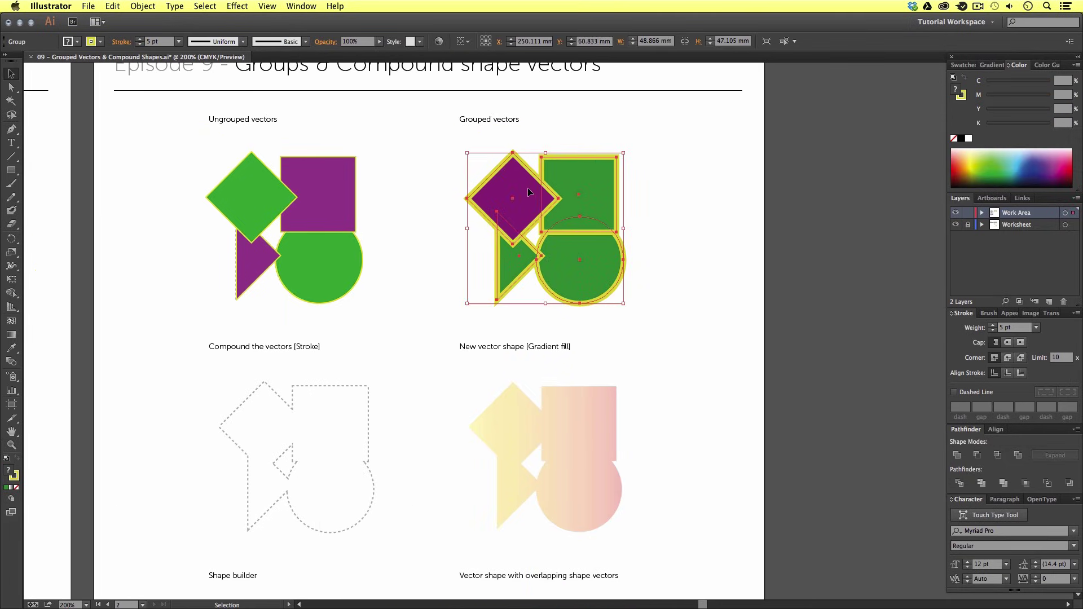
{"action": "left_click_drag", "start_coordinate": [529, 192], "coordinate": [276, 416]}
{"action": "key", "text": "z"}
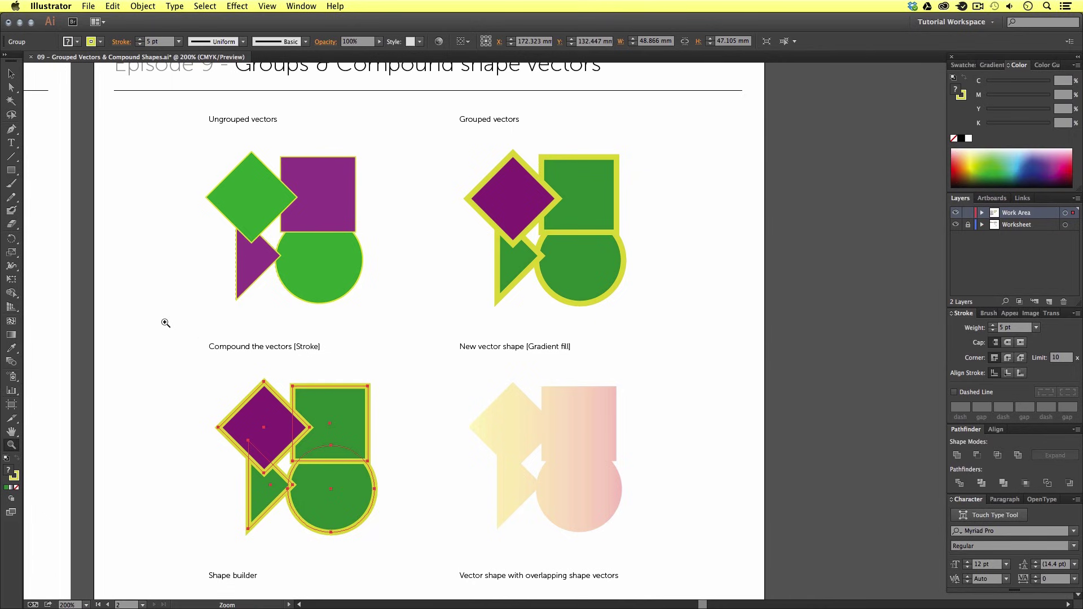
{"action": "left_click_drag", "start_coordinate": [161, 318], "coordinate": [439, 537]}
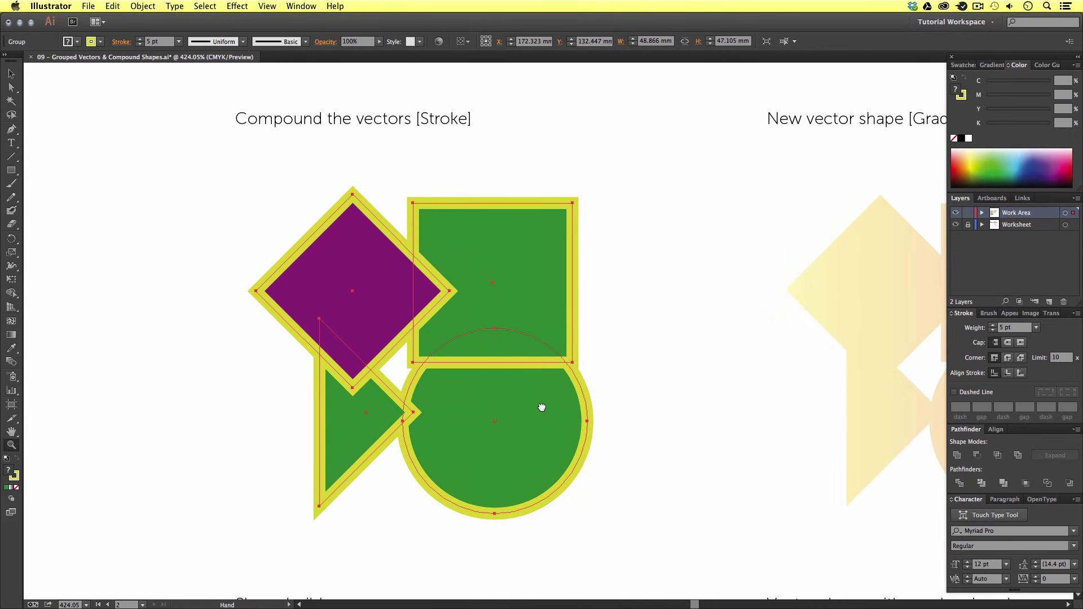
Reset the copied group to the default white fill and black 1 pt stroke, and clear the selection
{"action": "key", "text": "v"}
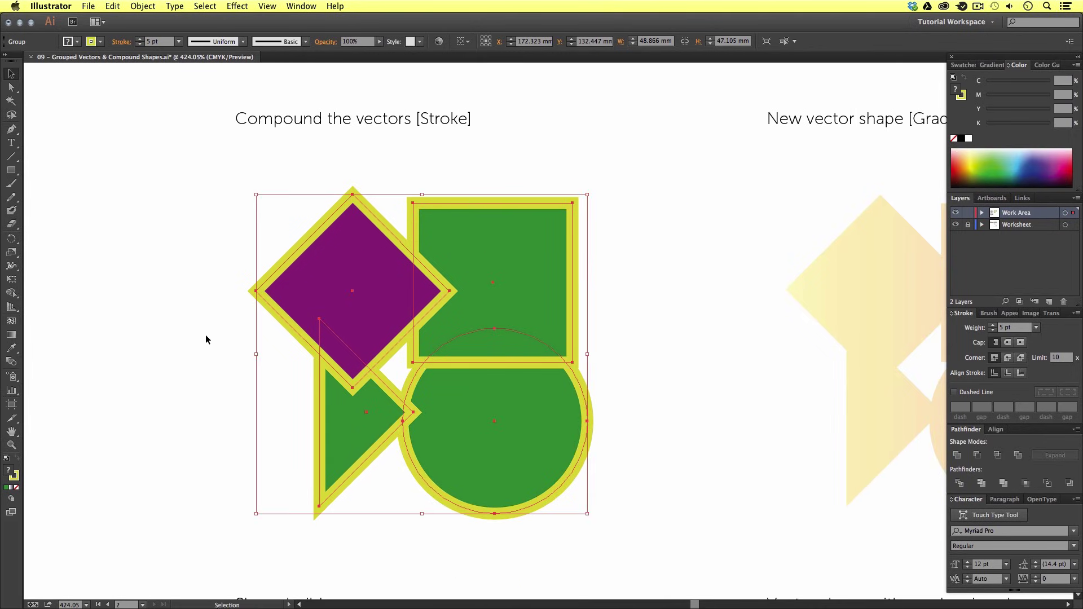
{"action": "left_click", "coordinate": [6, 458]}
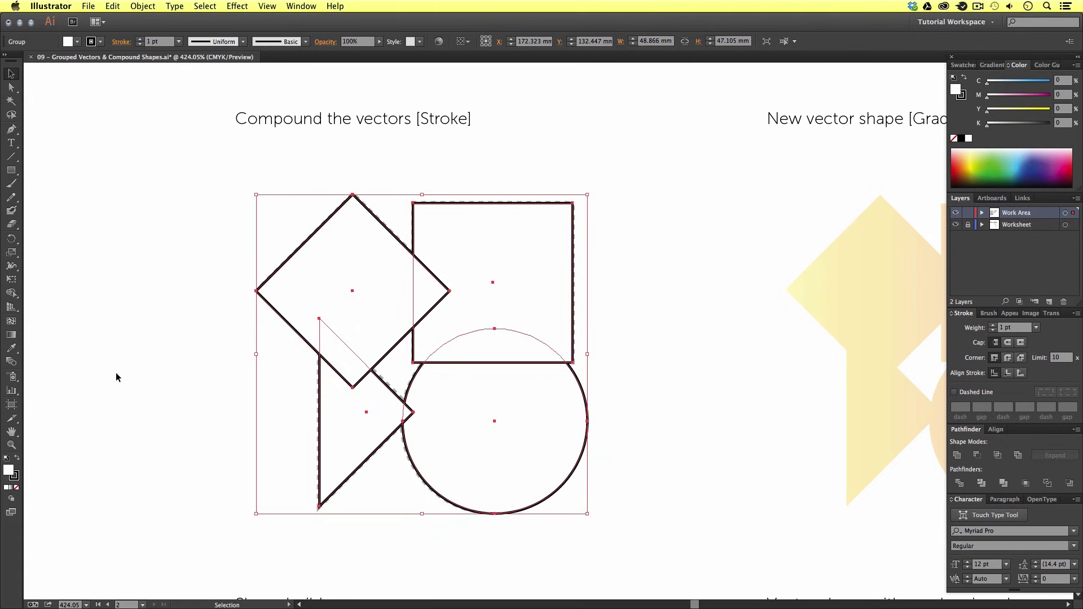
{"action": "left_click", "coordinate": [127, 315]}
{"action": "left_click_drag", "start_coordinate": [527, 366], "coordinate": [502, 348]}
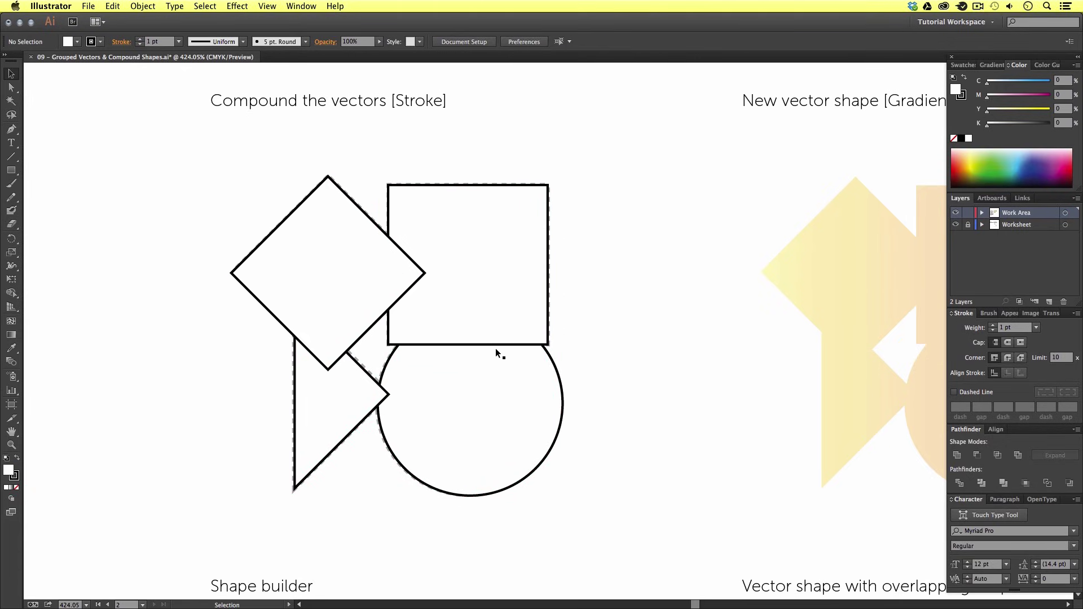
Unite the four shapes under Compound the vectors [Stroke] into one compound shape with Pathfinder
{"action": "left_click", "coordinate": [478, 240]}
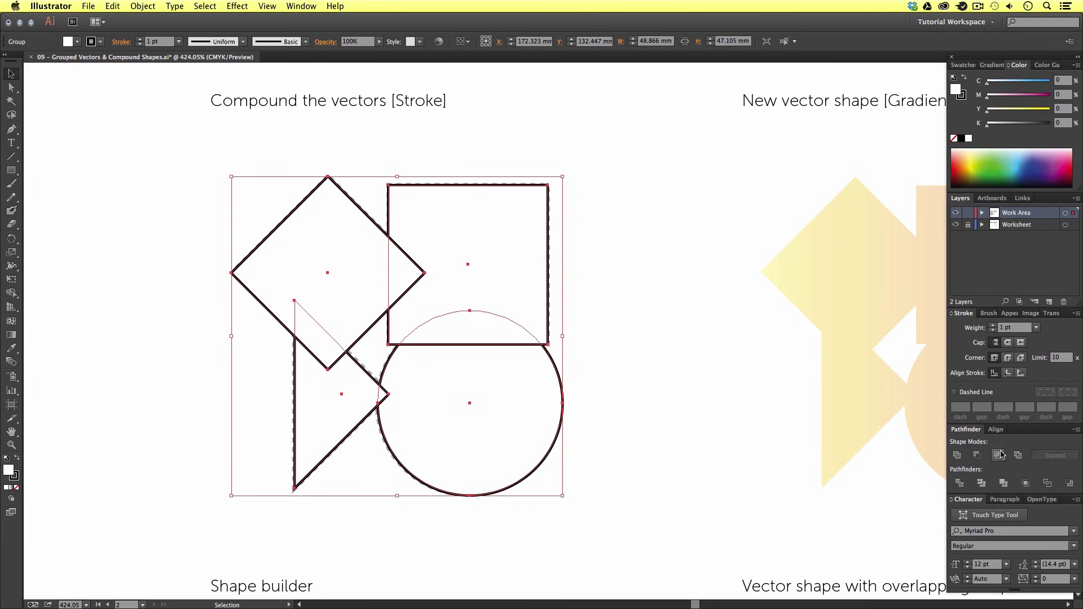
{"action": "left_click", "coordinate": [301, 6]}
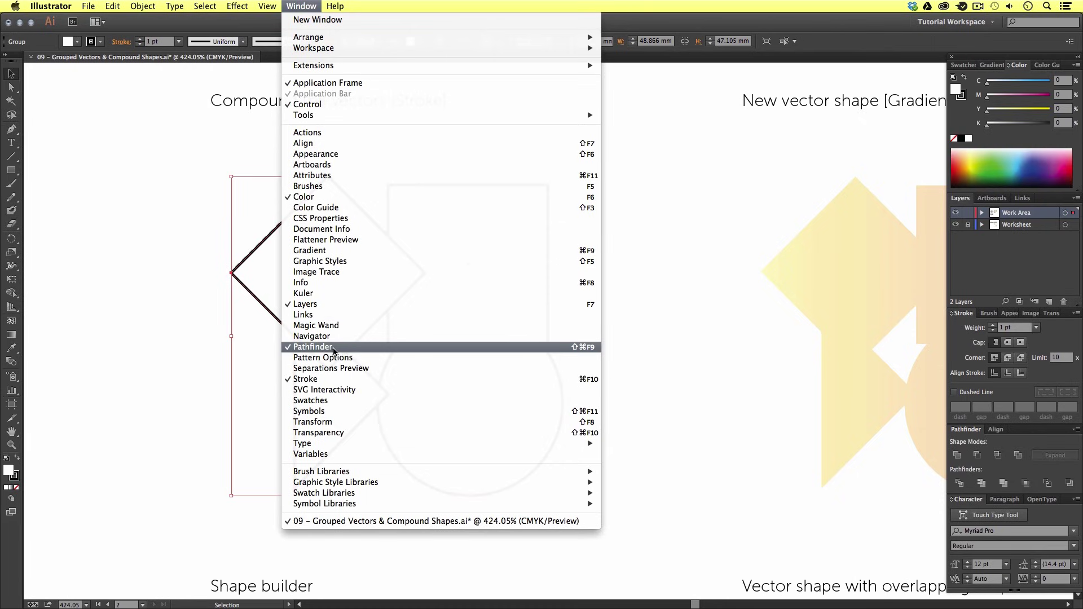
{"action": "left_click", "coordinate": [632, 323]}
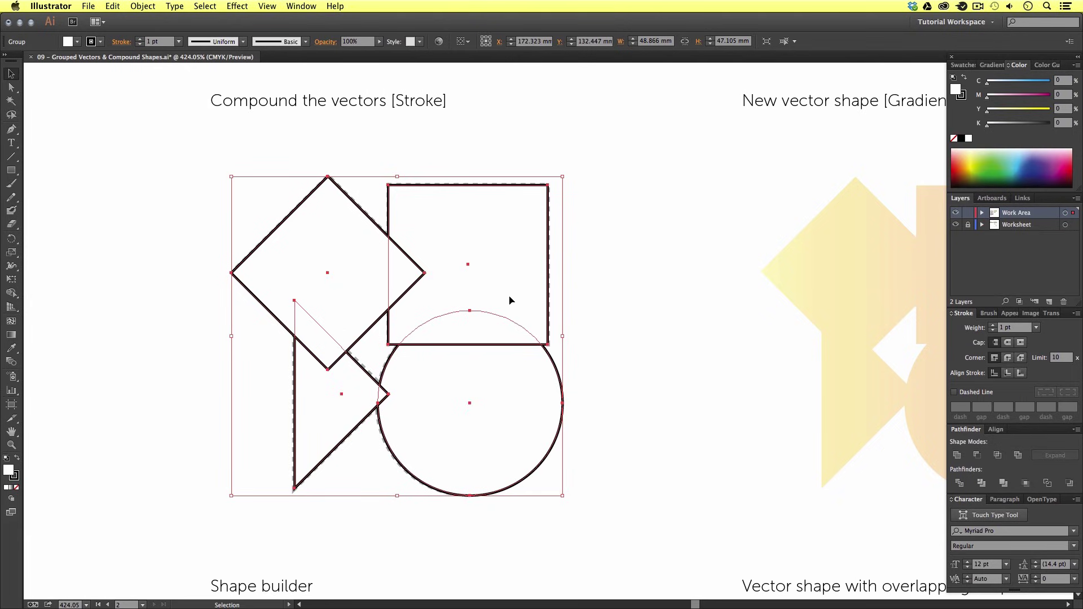
{"action": "left_click", "coordinate": [957, 455]}
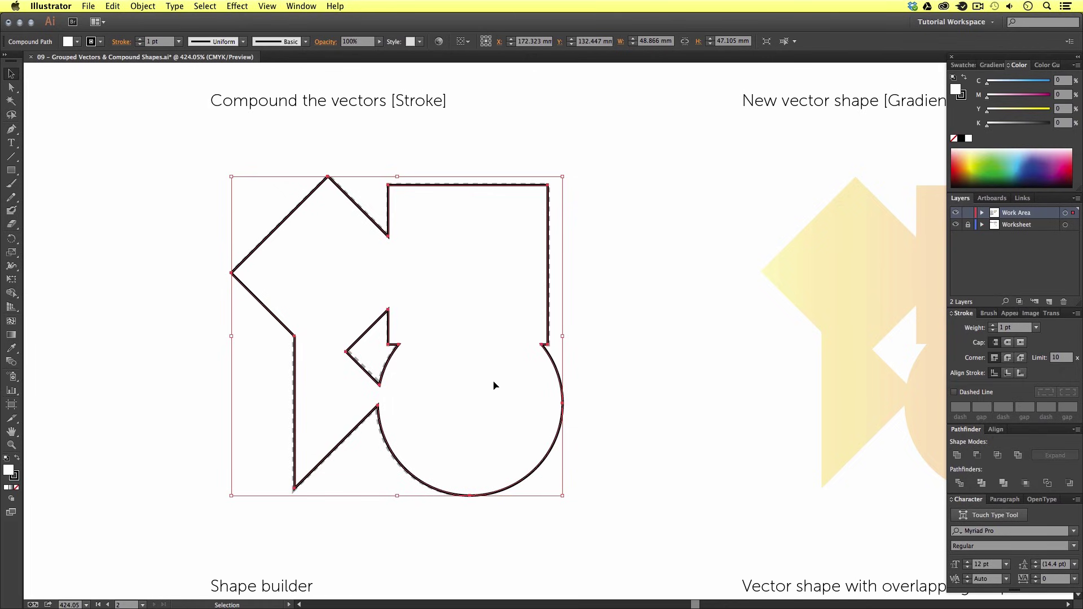
Set the stroke weight of the united shape to 4 pt
{"action": "key", "text": "z"}
{"action": "left_click", "coordinate": [438, 323]}
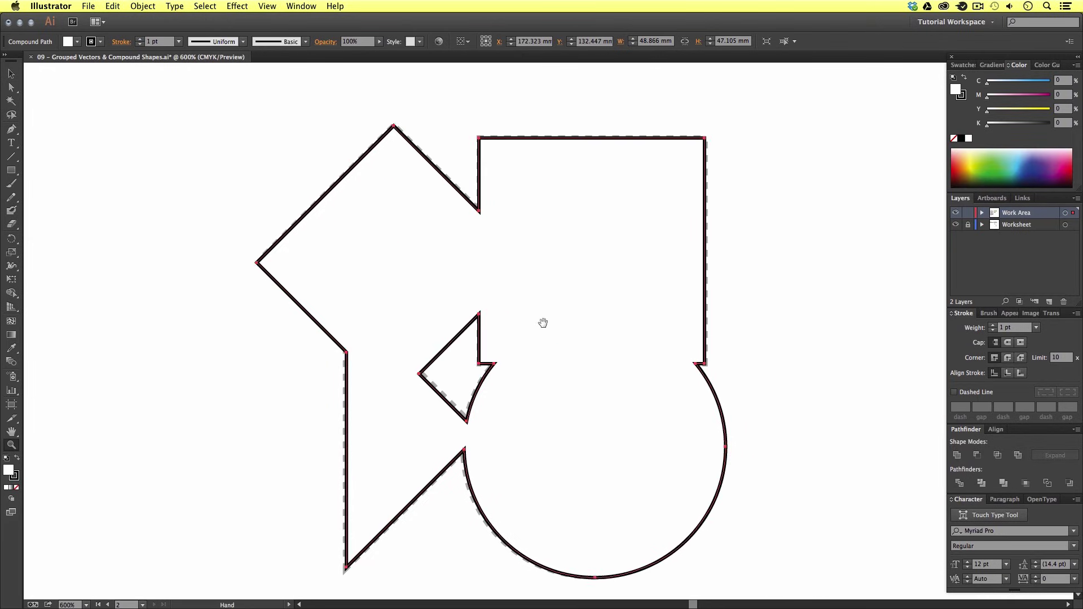
{"action": "key", "text": "v"}
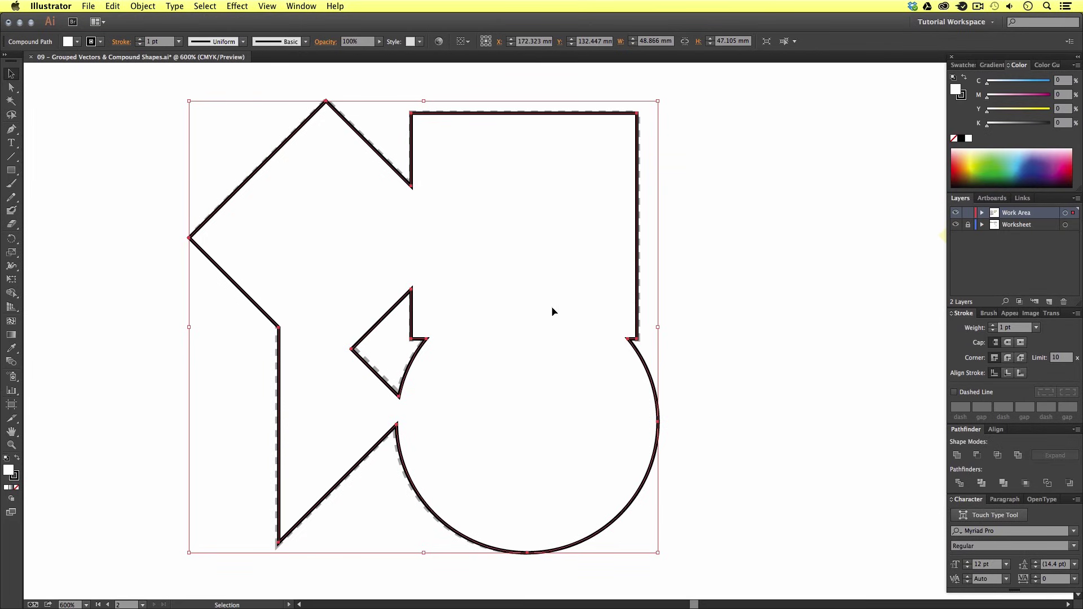
{"action": "left_click", "coordinate": [14, 476]}
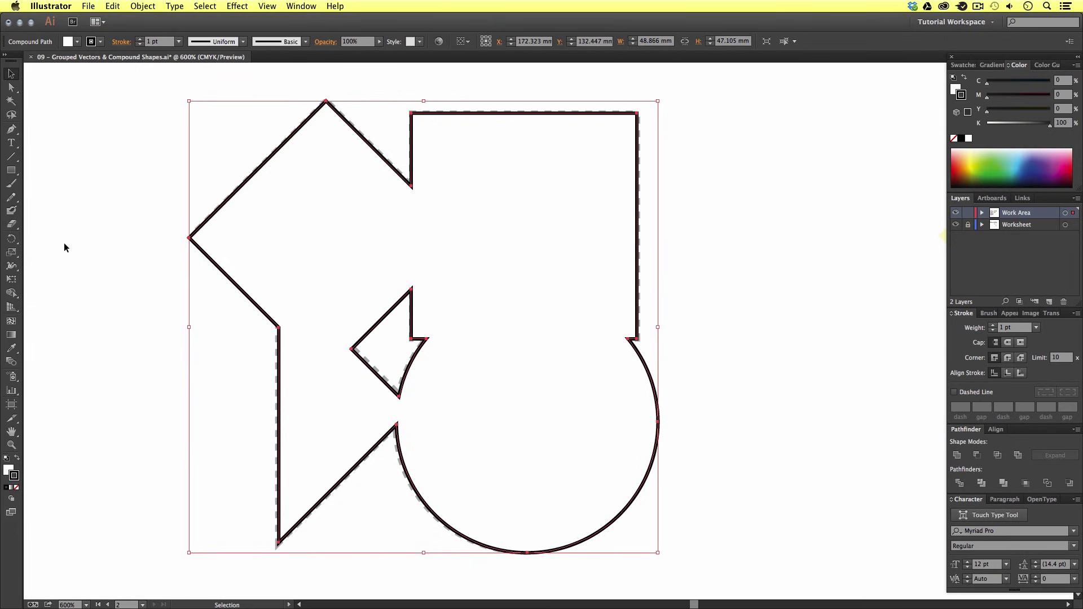
{"action": "left_click", "coordinate": [139, 39]}
{"action": "left_click", "coordinate": [140, 38]}
{"action": "left_click", "coordinate": [140, 39]}
Remove the united shape's fill, colour its stroke with the light blue swatch (C 70, M 15), and clear the selection
{"action": "left_click", "coordinate": [8, 470]}
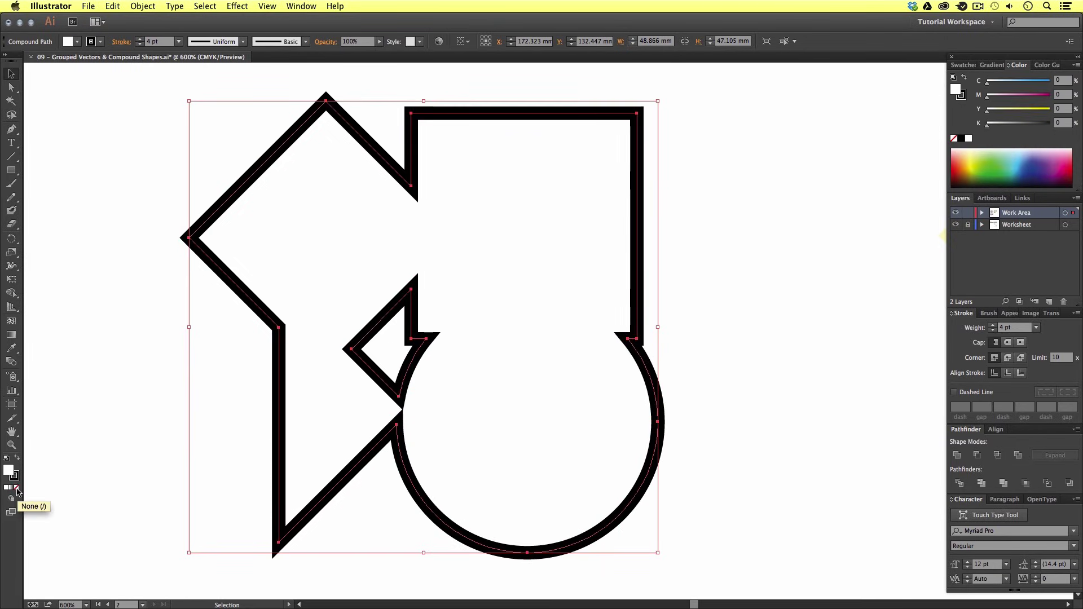
{"action": "left_click", "coordinate": [17, 488]}
{"action": "left_click", "coordinate": [14, 476]}
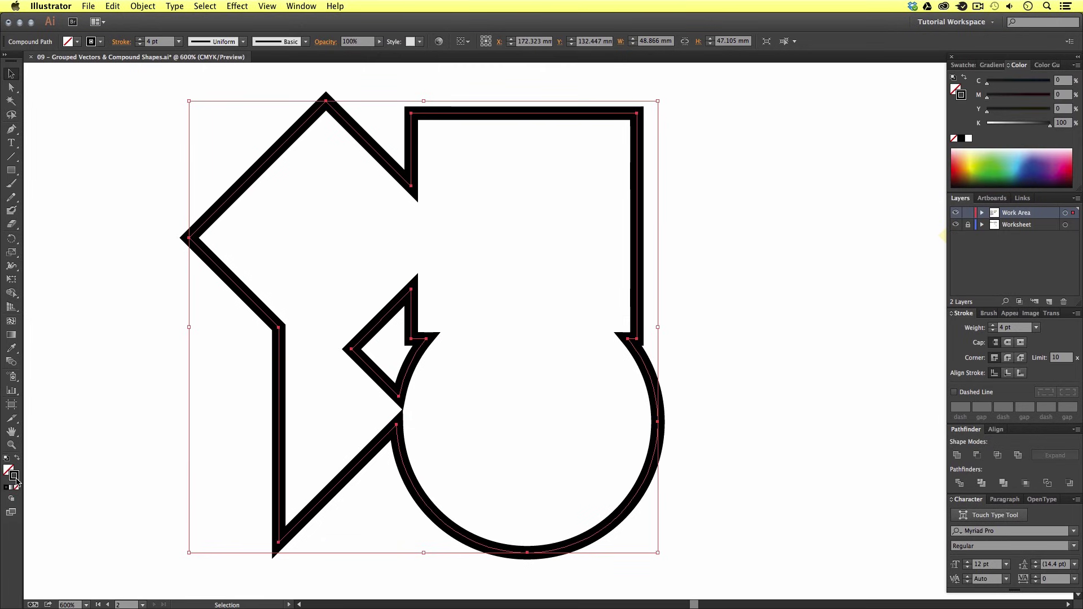
{"action": "left_click", "coordinate": [100, 41]}
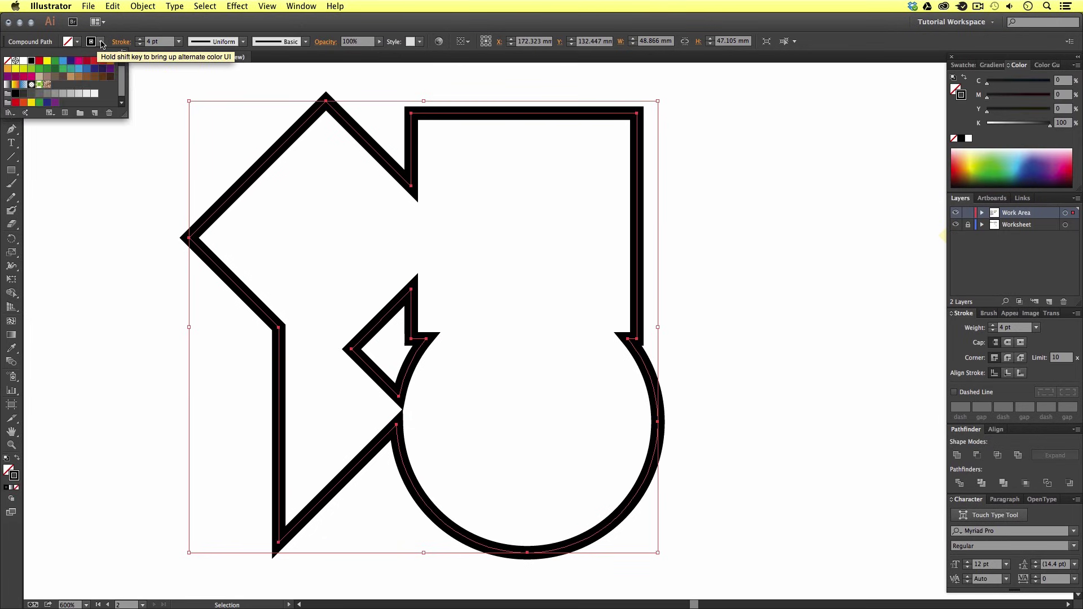
{"action": "left_click", "coordinate": [82, 70]}
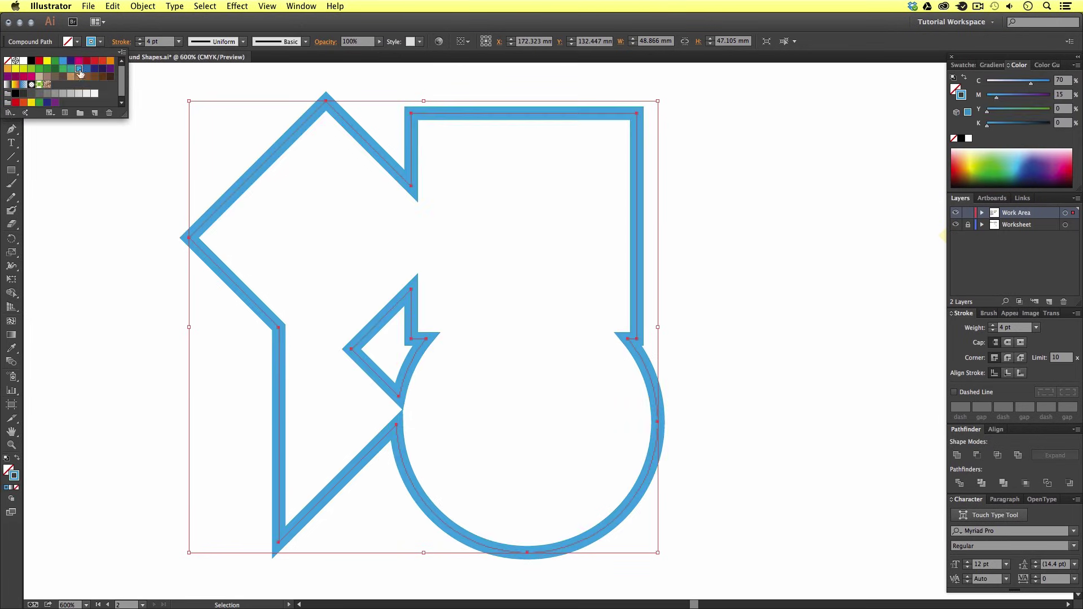
{"action": "left_click", "coordinate": [713, 312]}
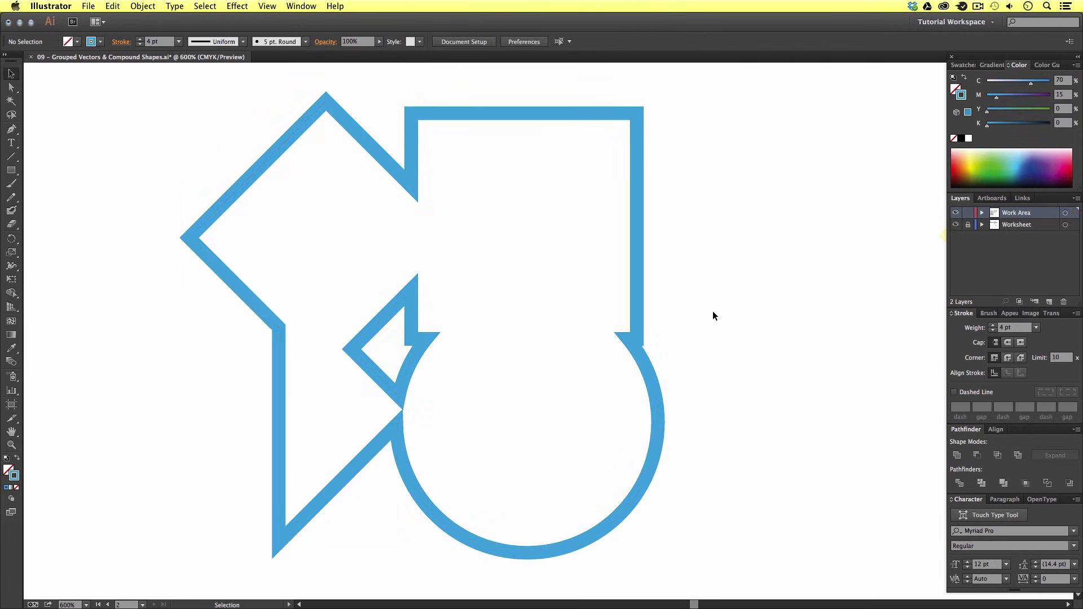
Copy the blue outlined compound shape onto the template under New vector shape [Gradient fill]
{"action": "left_click", "coordinate": [640, 338]}
{"action": "scroll", "coordinate": [598, 324], "scroll_direction": "right", "scroll_amount": 2}
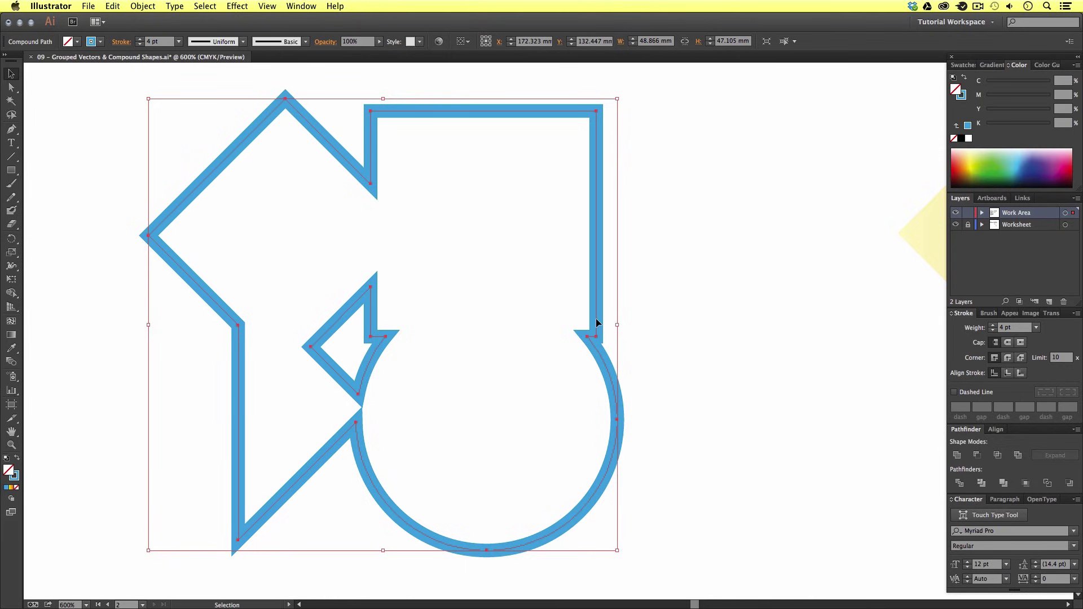
{"action": "left_click_drag", "start_coordinate": [599, 323], "coordinate": [821, 300]}
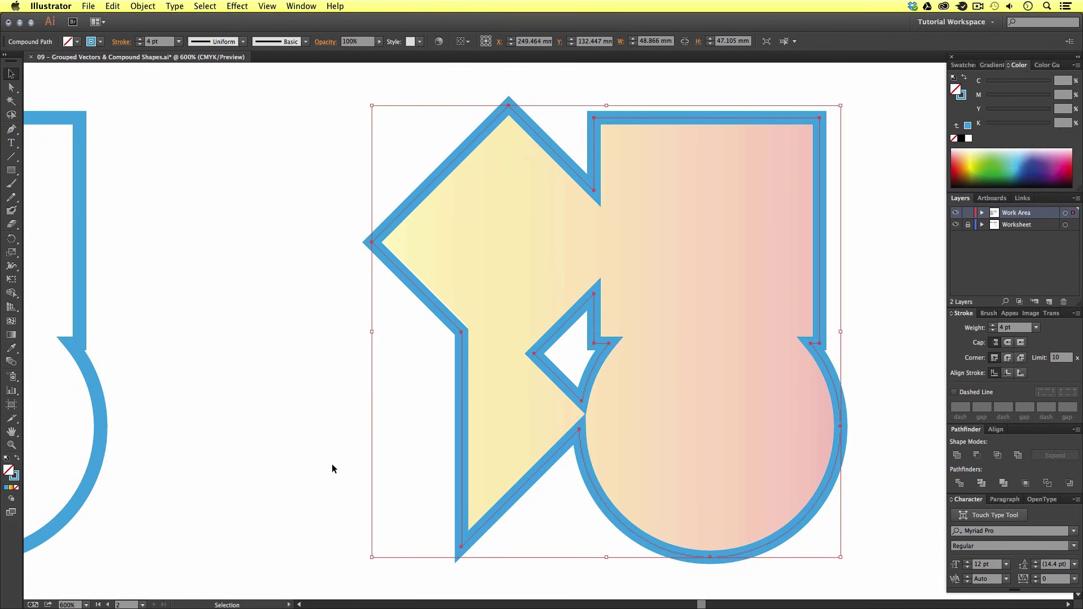
Fill the copied shape with the yellow-to-red gradient swatch, remove its stroke, and clear the selection
{"action": "left_click", "coordinate": [966, 65]}
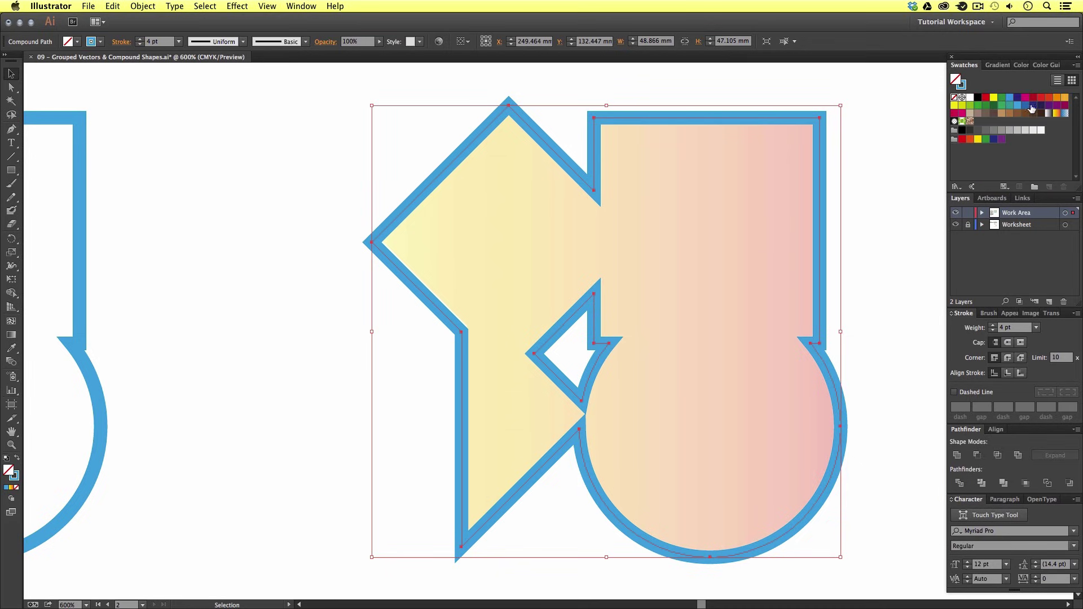
{"action": "left_click", "coordinate": [1056, 113]}
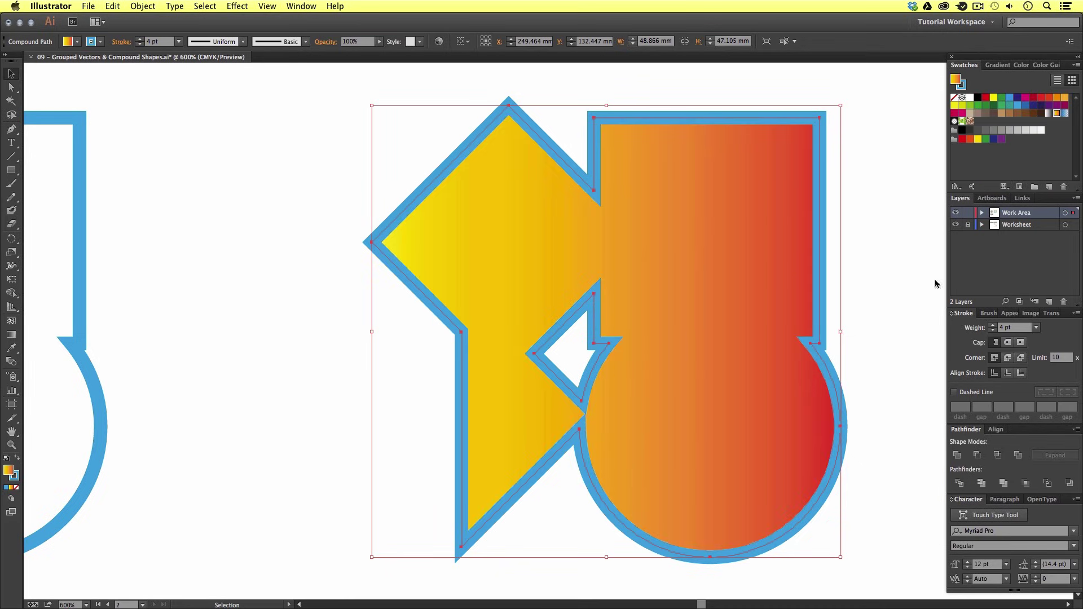
{"action": "left_click", "coordinate": [15, 481]}
{"action": "left_click", "coordinate": [15, 487]}
{"action": "left_click", "coordinate": [8, 469]}
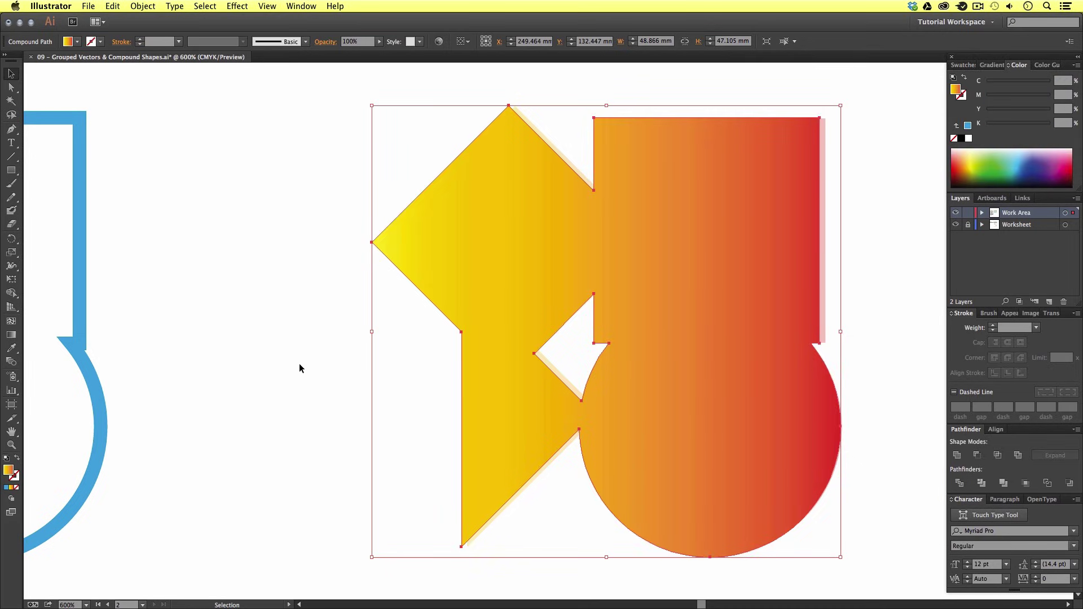
{"action": "left_click", "coordinate": [299, 368]}
Move the gradient-filled shape slightly so it covers its template, at X 249.935 mm and Y 132.212 mm
{"action": "key", "text": "z"}
{"action": "left_click", "coordinate": [299, 368], "text": "alt"}
{"action": "left_click", "coordinate": [299, 369], "text": "alt"}
{"action": "scroll", "coordinate": [594, 398], "scroll_direction": "up", "scroll_amount": 3}
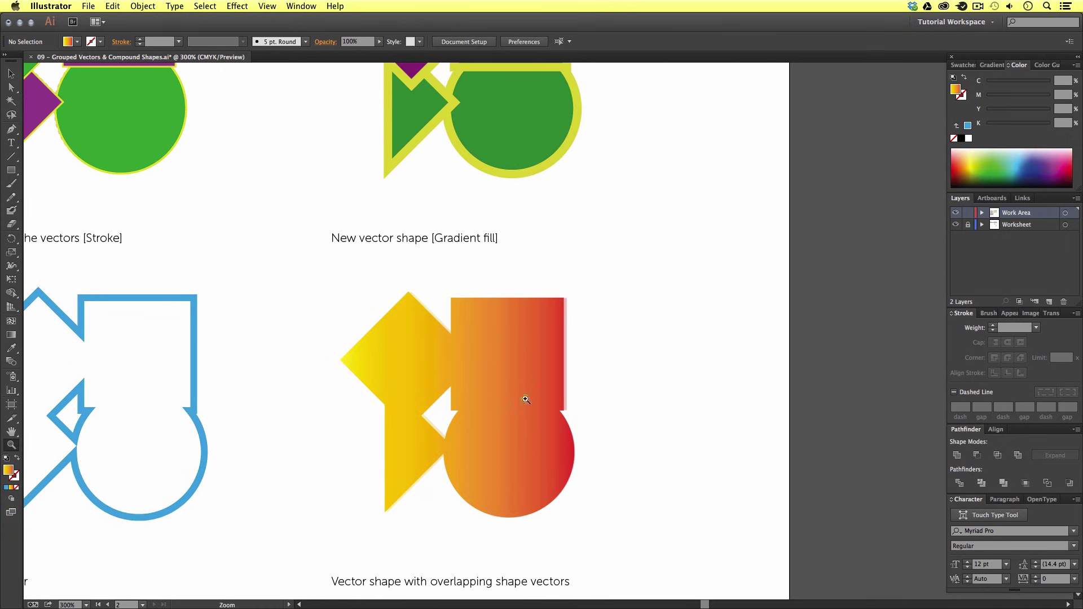
{"action": "key", "text": "v"}
{"action": "left_click", "coordinate": [510, 421]}
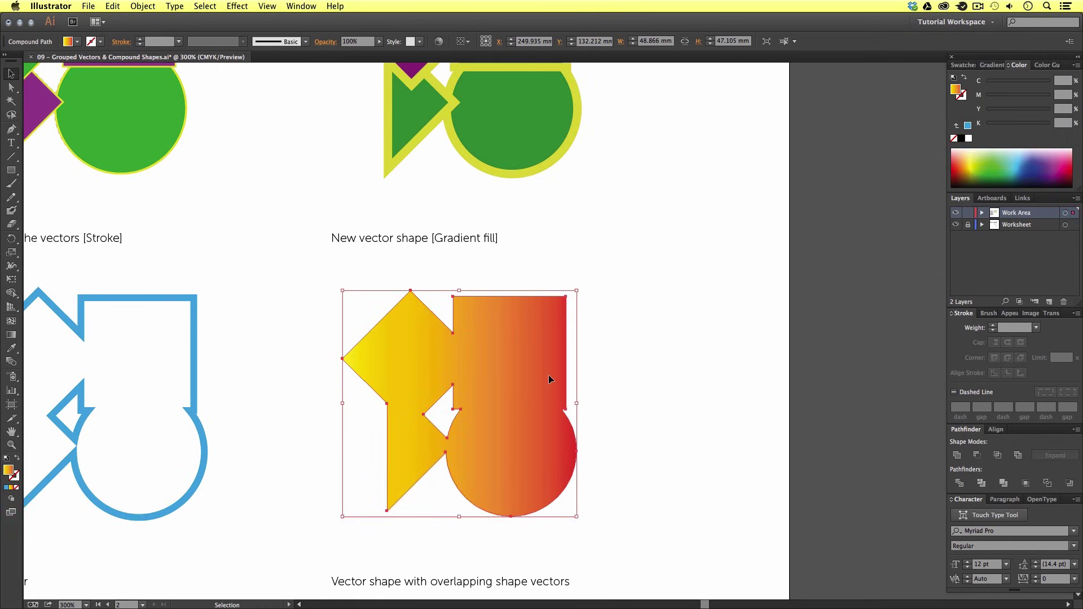
Apply the yellow-to-red gradient fill to the group under Grouped vectors and compare it with the united gradient shape
{"action": "scroll", "coordinate": [551, 254], "scroll_direction": "up", "scroll_amount": 3}
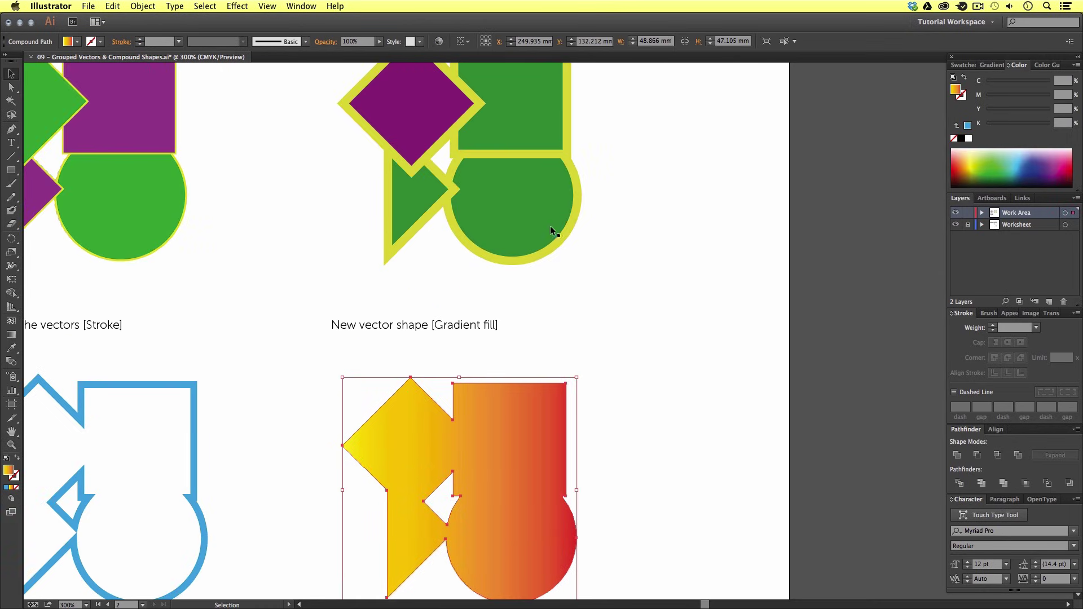
{"action": "left_click", "coordinate": [544, 192]}
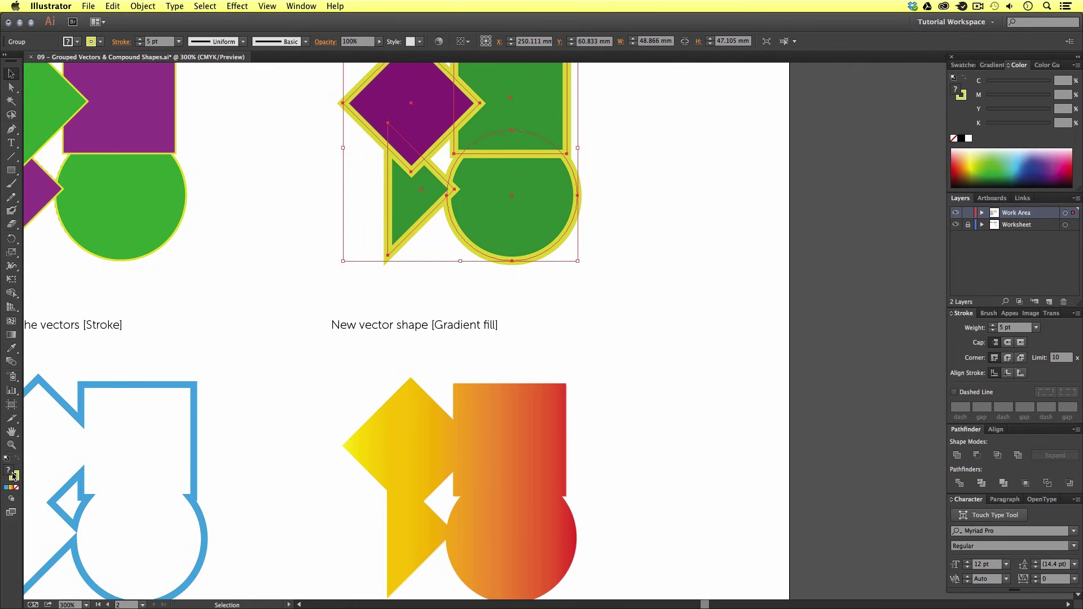
{"action": "left_click", "coordinate": [963, 65]}
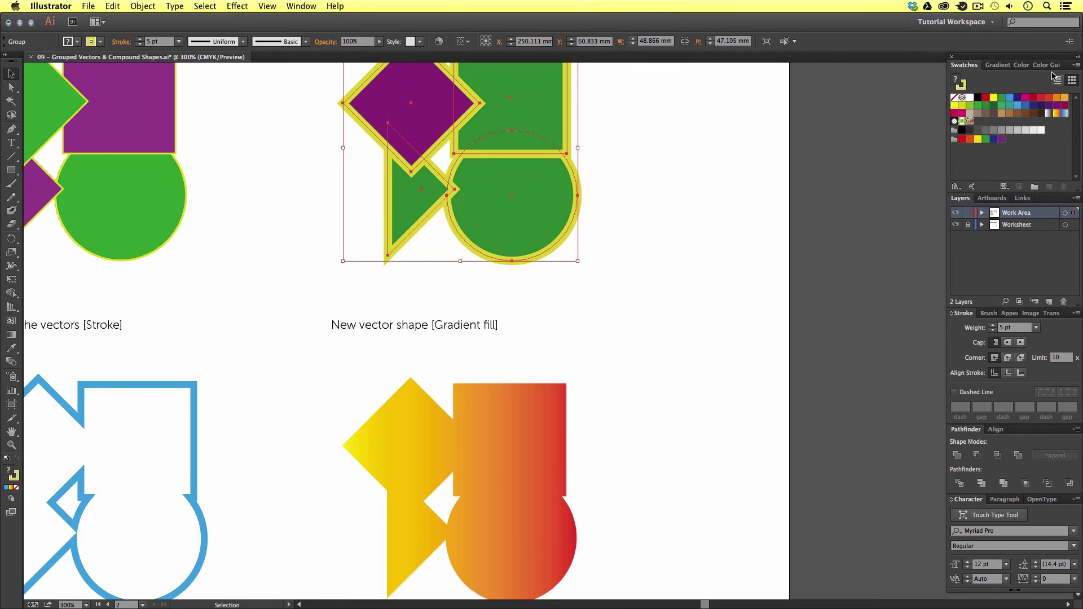
{"action": "left_click", "coordinate": [1057, 113]}
{"action": "left_click", "coordinate": [699, 228]}
{"action": "scroll", "coordinate": [676, 235], "scroll_direction": "up", "scroll_amount": 2}
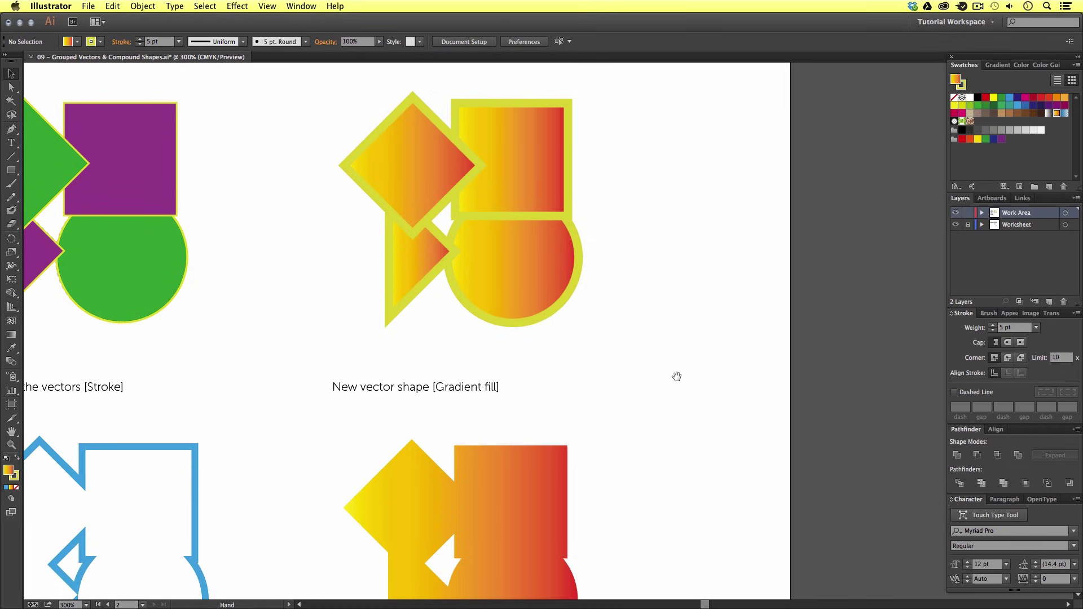
{"action": "scroll", "coordinate": [614, 390], "scroll_direction": "down", "scroll_amount": 4}
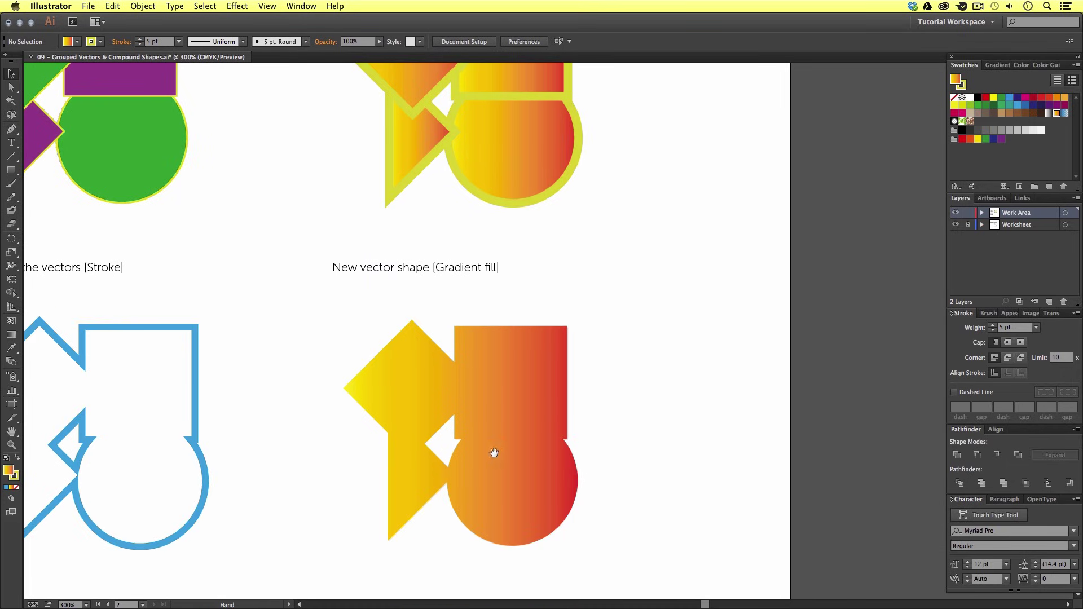
Undo the gradient fill on the group under Grouped vectors
{"action": "key", "text": "z"}
{"action": "left_click", "coordinate": [620, 270], "text": "alt"}
{"action": "left_click_drag", "start_coordinate": [624, 288], "coordinate": [617, 355]}
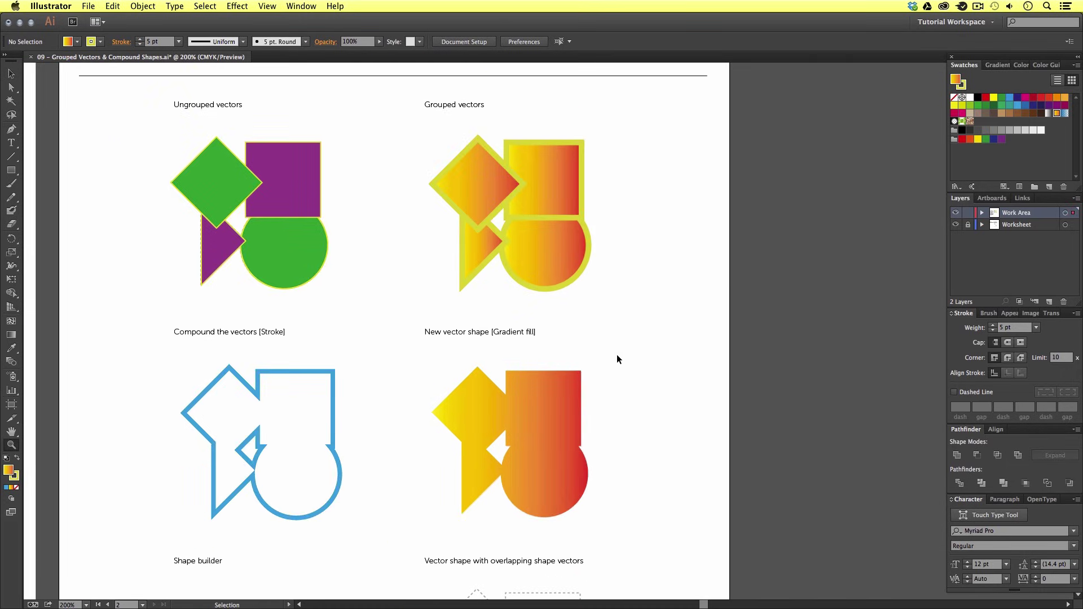
{"action": "key", "text": "super+z"}
{"action": "key", "text": "super+z"}
{"action": "key", "text": "super+z"}
Bring the Shape builder section of the worksheet into view at 300% zoom
{"action": "left_click_drag", "start_coordinate": [548, 472], "coordinate": [642, 324]}
{"action": "scroll", "coordinate": [642, 325], "scroll_direction": "down", "scroll_amount": 4}
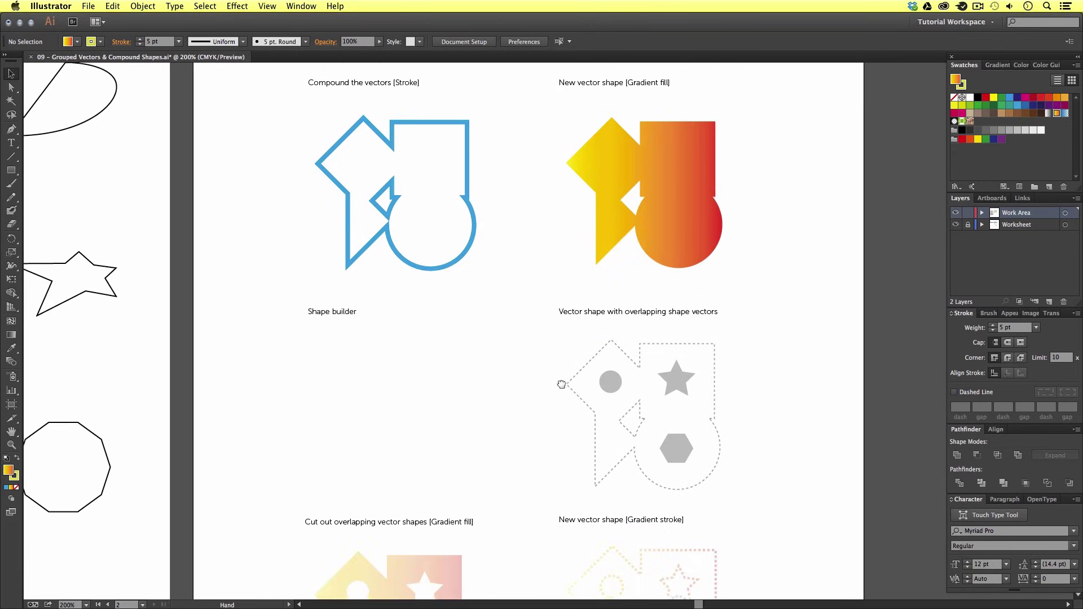
{"action": "scroll", "coordinate": [478, 341], "scroll_direction": "up", "scroll_amount": 2}
{"action": "scroll", "coordinate": [478, 341], "scroll_direction": "right", "scroll_amount": 1}
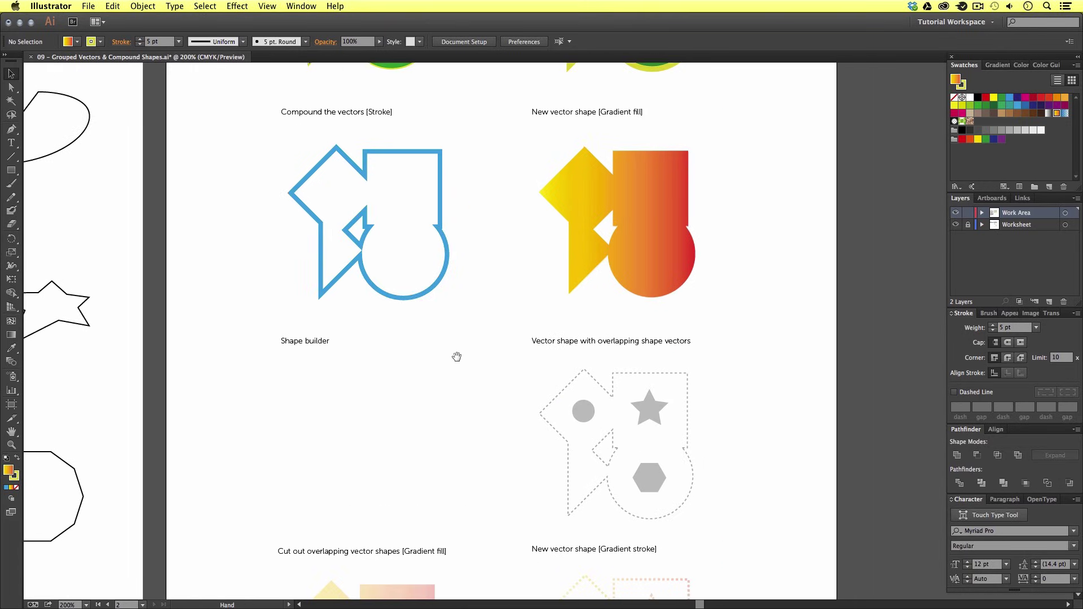
{"action": "key", "text": "z"}
{"action": "left_click", "coordinate": [450, 368]}
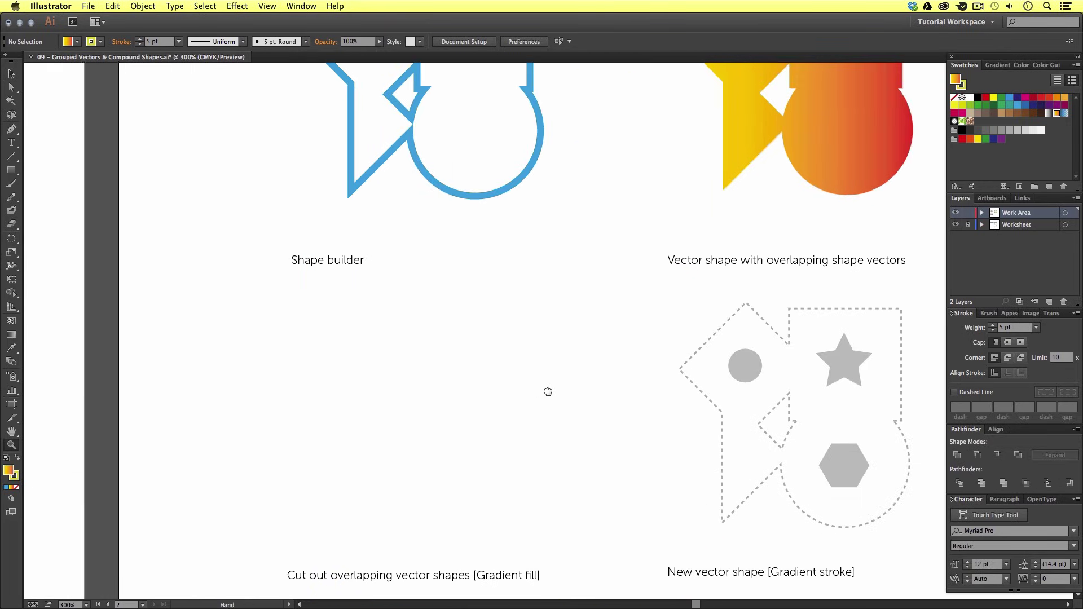
Copy all four ungrouped vectors under the Shape builder heading, at X 168.325 mm and Y 202.503 mm
{"action": "scroll", "coordinate": [546, 389], "scroll_direction": "down", "scroll_amount": 1}
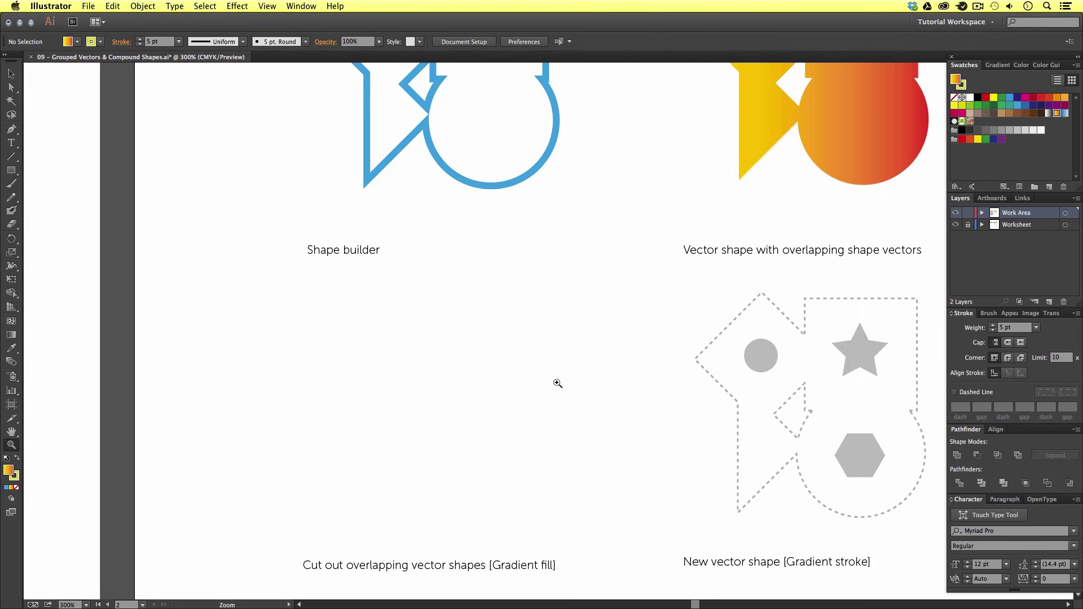
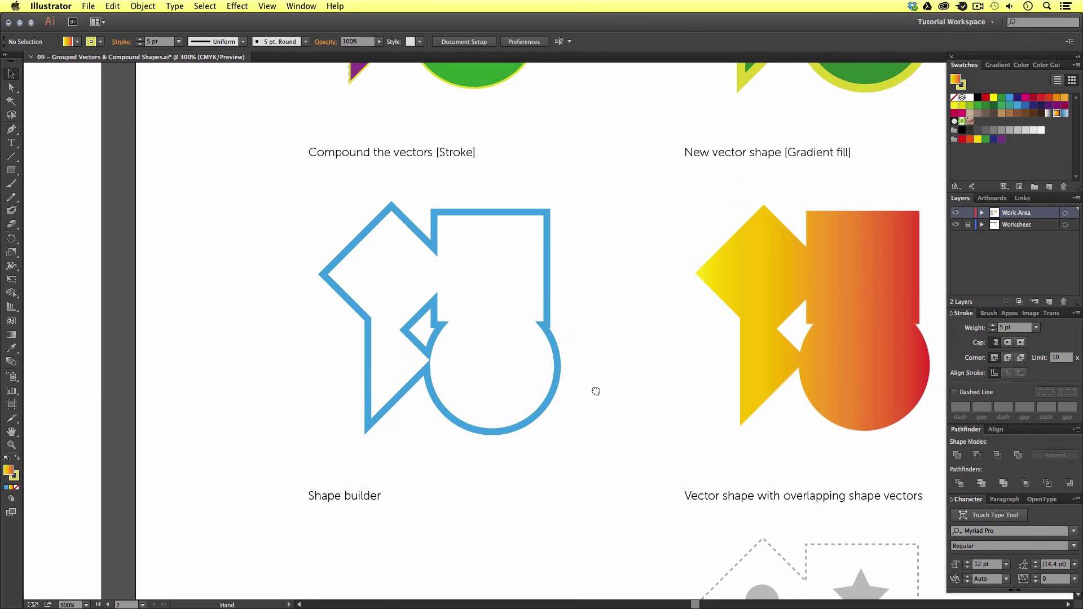
{"action": "left_click_drag", "start_coordinate": [440, 323], "coordinate": [364, 340]}
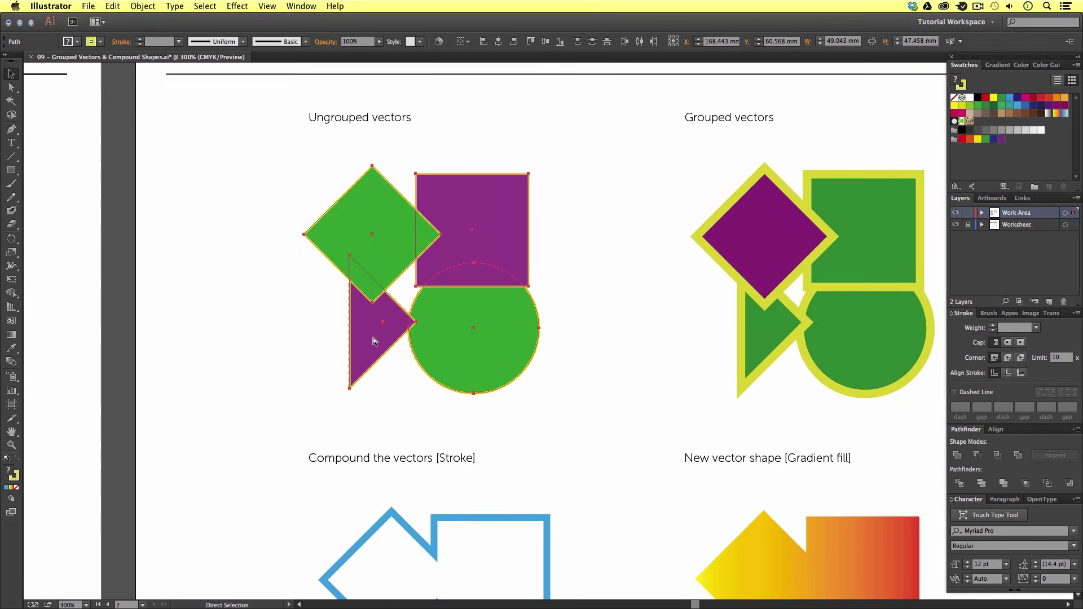
{"action": "left_click_drag", "start_coordinate": [592, 176], "coordinate": [375, 354]}
{"action": "left_click_drag", "start_coordinate": [377, 212], "coordinate": [377, 444]}
{"action": "left_click_drag", "start_coordinate": [544, 452], "coordinate": [495, 388]}
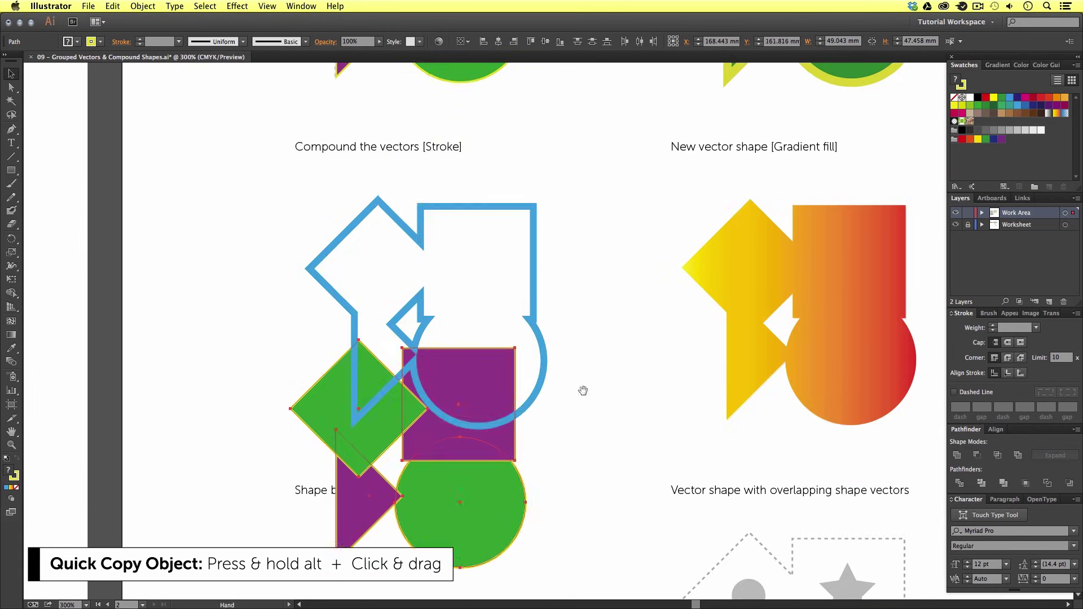
{"action": "scroll", "coordinate": [495, 388], "scroll_direction": "down", "scroll_amount": 5}
{"action": "left_click_drag", "start_coordinate": [481, 305], "coordinate": [482, 500]}
{"action": "scroll", "coordinate": [568, 445], "scroll_direction": "down", "scroll_amount": 2}
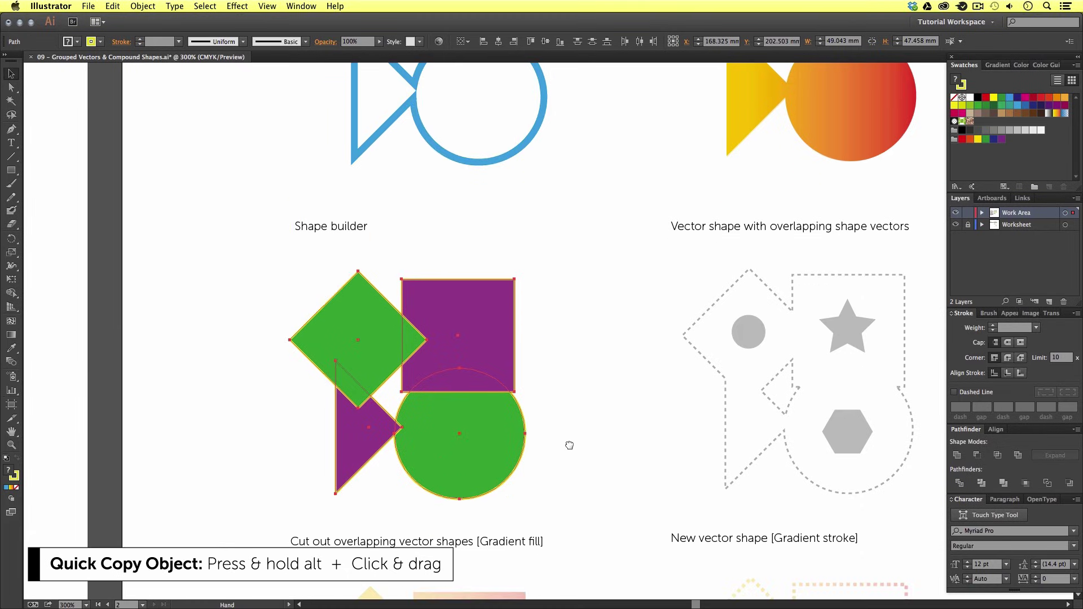
Reset the copied shapes under Shape builder to the default white fill and 1 pt black stroke
{"action": "key", "text": "z"}
{"action": "left_click", "coordinate": [524, 388]}
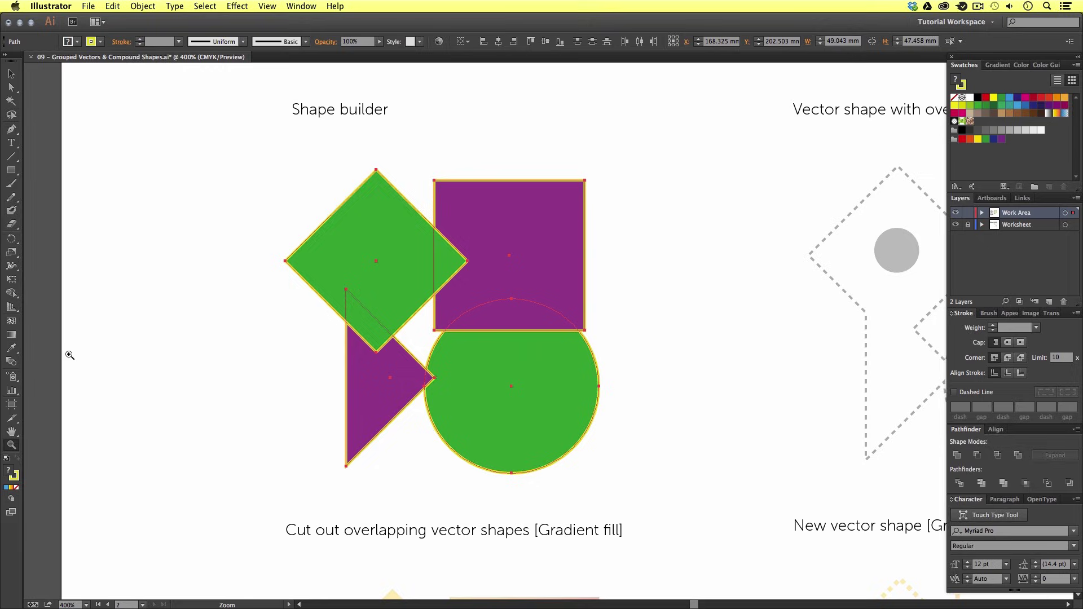
{"action": "left_click", "coordinate": [7, 457]}
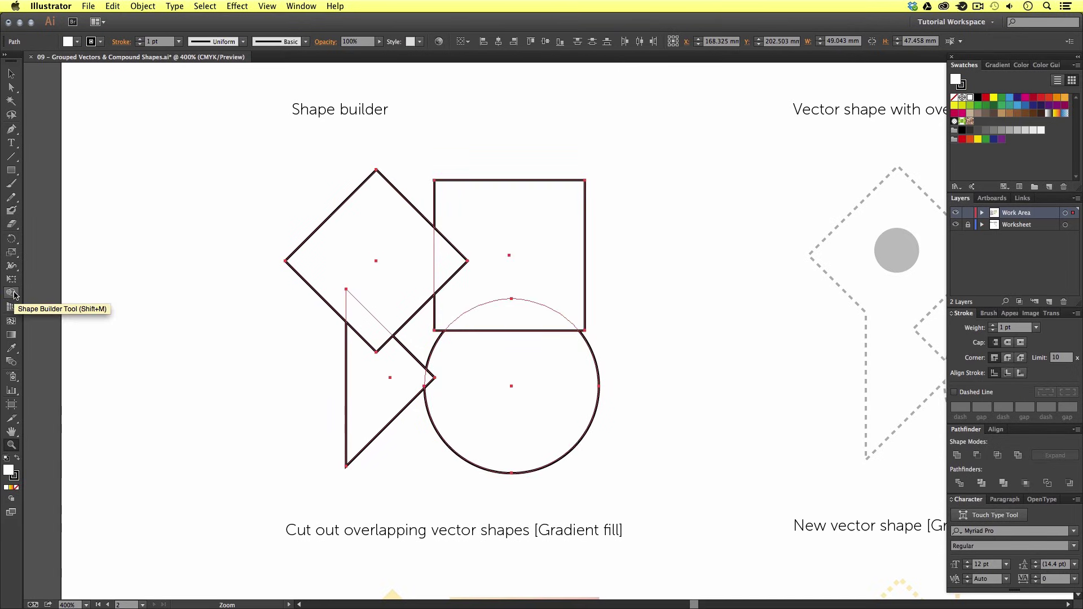
Merge the diamond and the triangle into a single shape with the Shape Builder tool
{"action": "left_click", "coordinate": [12, 294]}
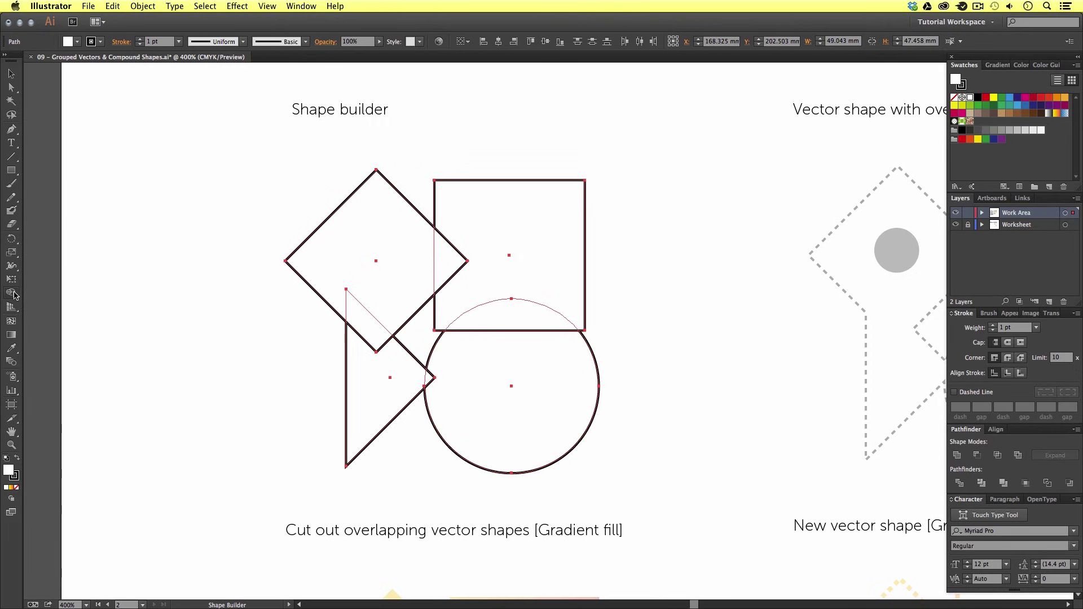
{"action": "scroll", "coordinate": [205, 188], "scroll_direction": "right", "scroll_amount": 3}
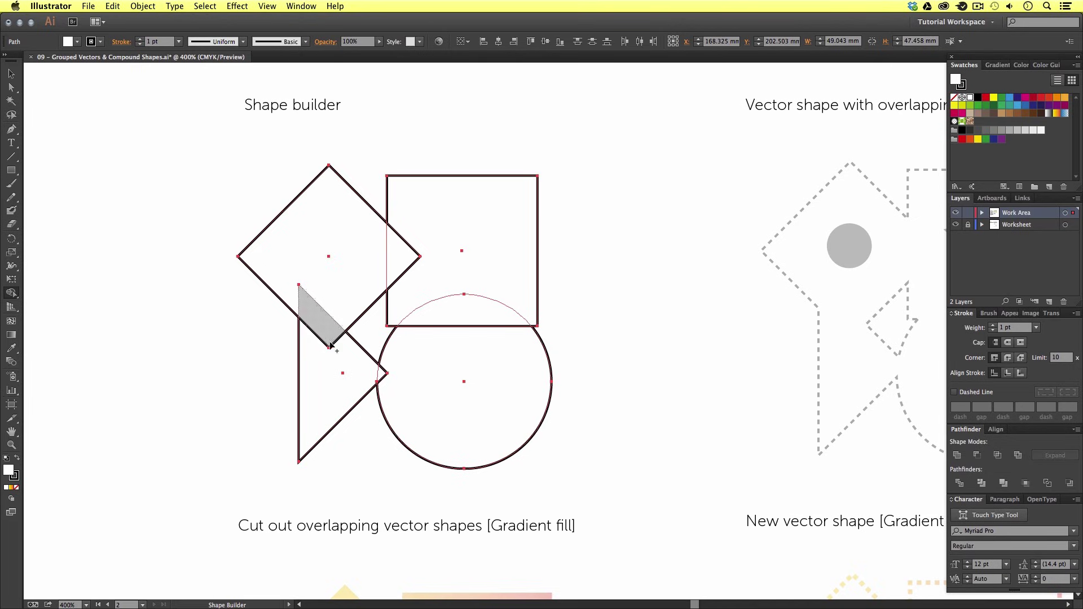
{"action": "mouse_move", "coordinate": [314, 255]}
{"action": "left_mouse_down"}
{"action": "mouse_move", "coordinate": [320, 379]}
{"action": "mouse_move", "coordinate": [338, 388]}
{"action": "mouse_move", "coordinate": [330, 383]}
{"action": "left_mouse_up"}
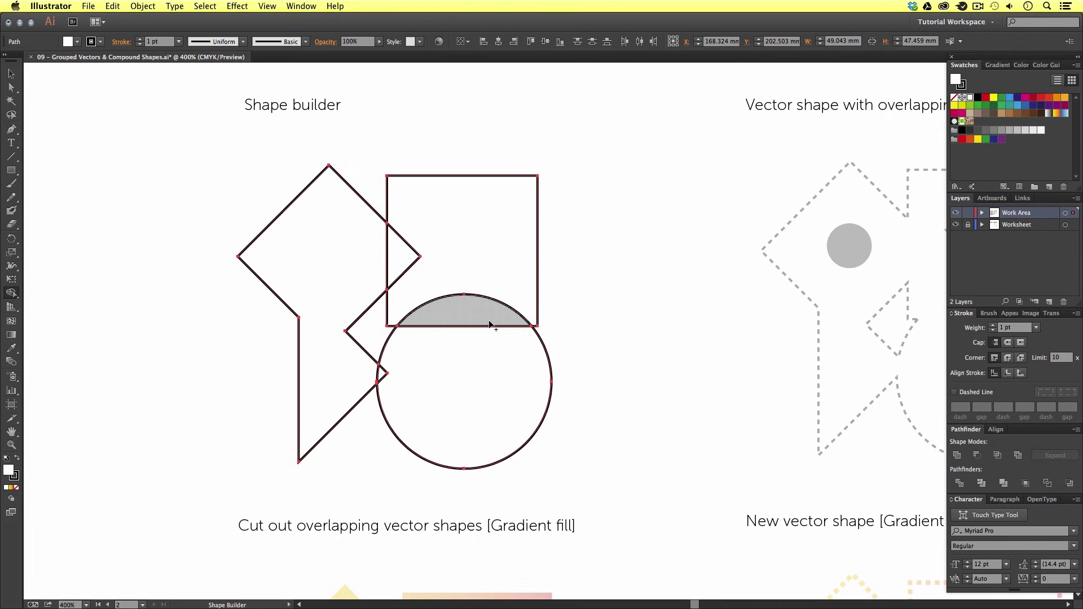
Pull the segment cut from the overlap of square and circle clear of the other shapes and rotate it slightly clockwise
{"action": "key", "text": "v"}
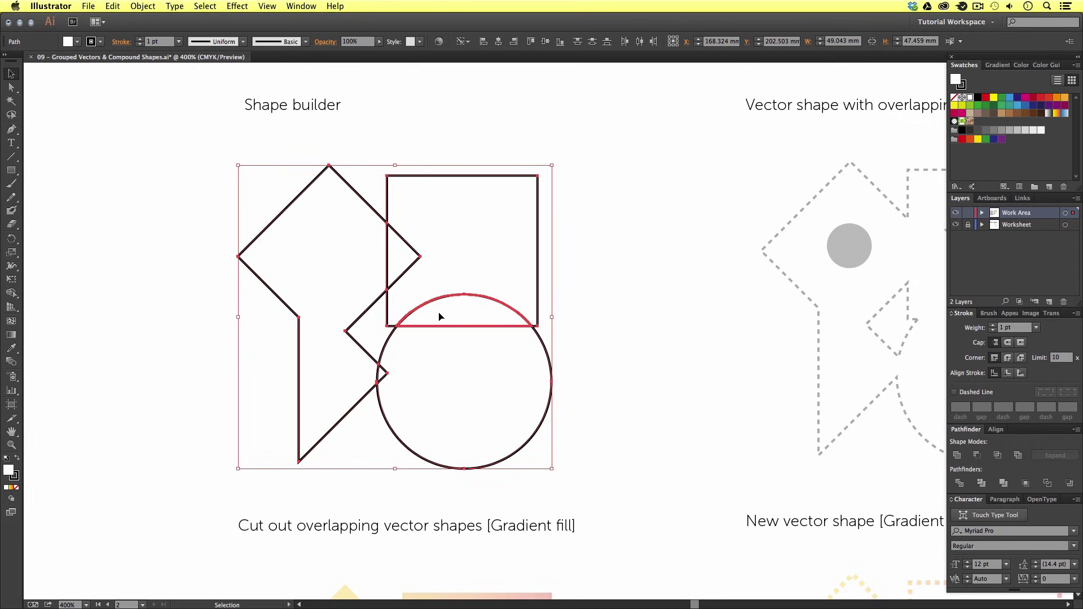
{"action": "left_click_drag", "start_coordinate": [440, 319], "coordinate": [620, 320]}
{"action": "key", "text": "ctrl+z"}
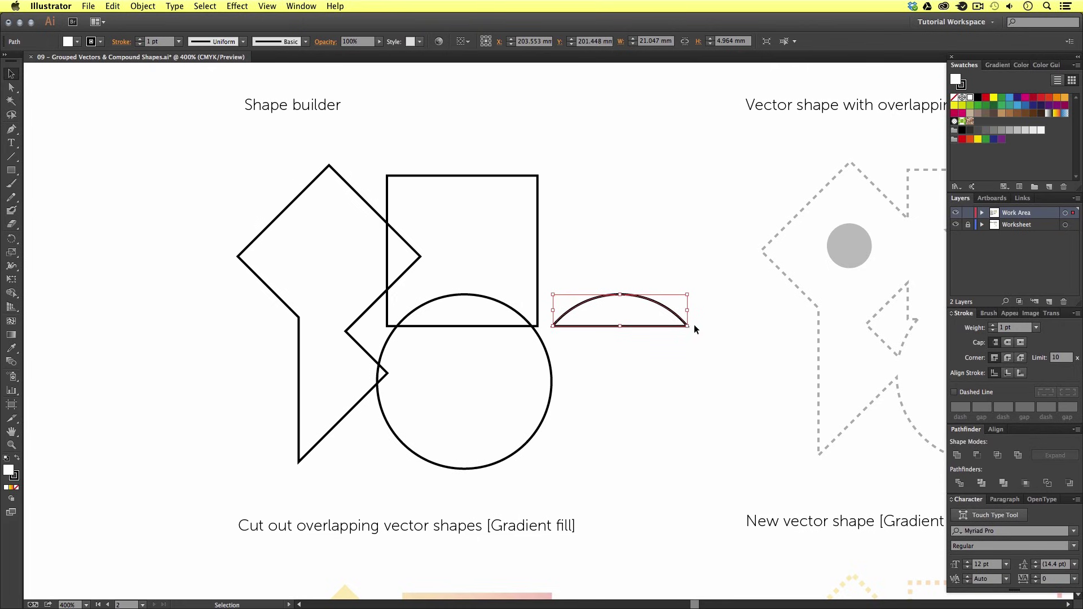
{"action": "left_click_drag", "start_coordinate": [692, 328], "coordinate": [658, 384]}
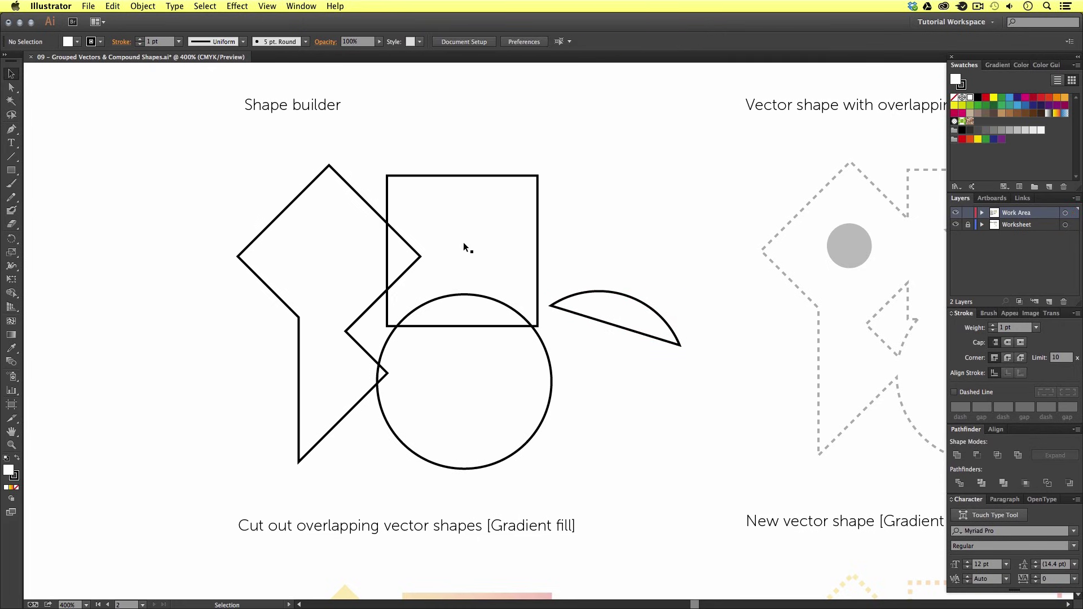
Move the remaining Shape builder pieces apart, rotating the square slightly and separating the circle, the merged shape and the two small triangles
{"action": "left_click", "coordinate": [494, 265]}
{"action": "left_click_drag", "start_coordinate": [494, 265], "coordinate": [513, 247]}
{"action": "left_click_drag", "start_coordinate": [347, 276], "coordinate": [332, 277]}
{"action": "left_click_drag", "start_coordinate": [449, 379], "coordinate": [462, 397]}
{"action": "left_click", "coordinate": [502, 244]}
{"action": "left_click_drag", "start_coordinate": [558, 158], "coordinate": [541, 226]}
{"action": "left_click", "coordinate": [604, 265]}
{"action": "left_click_drag", "start_coordinate": [610, 310], "coordinate": [611, 324]}
{"action": "left_click_drag", "start_coordinate": [402, 257], "coordinate": [372, 164]}
{"action": "left_click_drag", "start_coordinate": [380, 371], "coordinate": [378, 346]}
{"action": "left_click", "coordinate": [645, 204]}
Copy the gradient-filled shape under Vector shape with overlapping shape vectors and reset the copy to white fill and 1 pt black stroke
{"action": "key", "text": "super+minus"}
{"action": "left_click_drag", "start_coordinate": [684, 149], "coordinate": [447, 339]}
{"action": "left_click", "coordinate": [633, 223]}
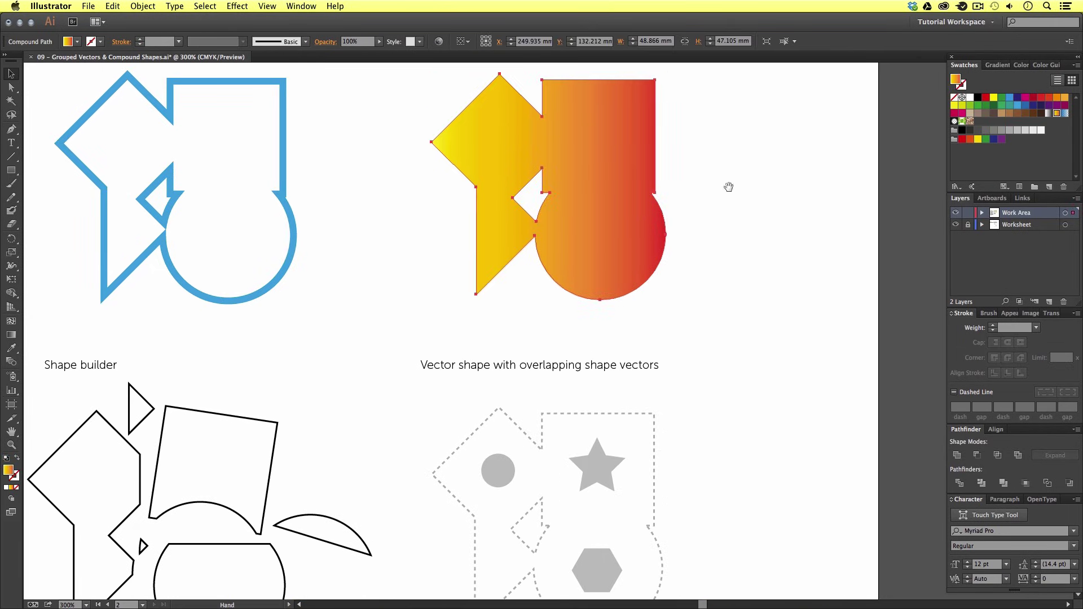
{"action": "scroll", "coordinate": [650, 252], "scroll_direction": "up", "scroll_amount": 2}
{"action": "left_click_drag", "start_coordinate": [604, 151], "coordinate": [601, 480]}
{"action": "scroll", "coordinate": [601, 480], "scroll_direction": "down", "scroll_amount": 10}
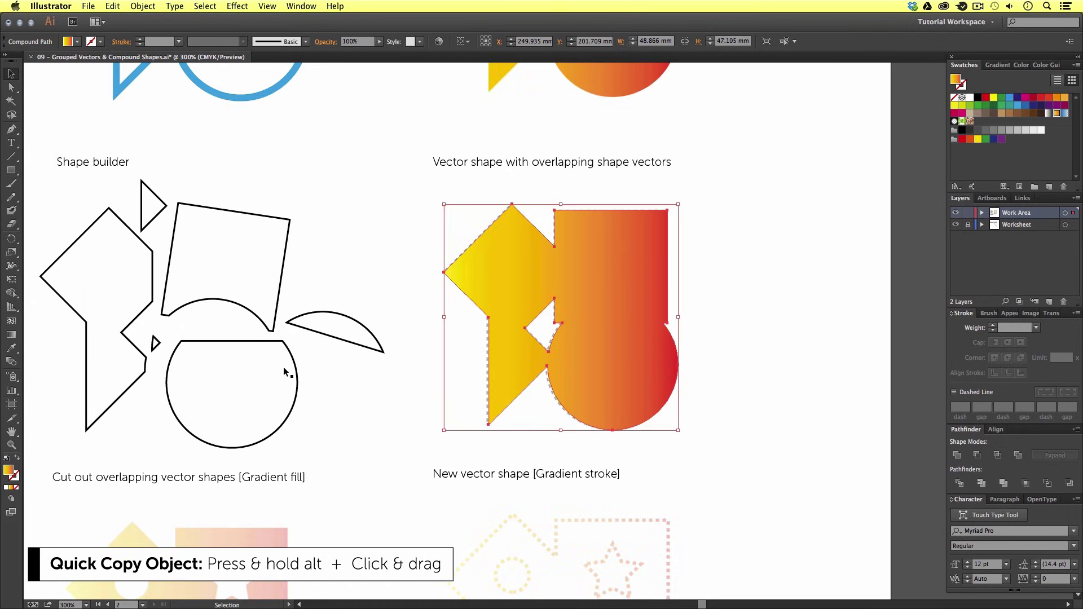
{"action": "left_click", "coordinate": [6, 458]}
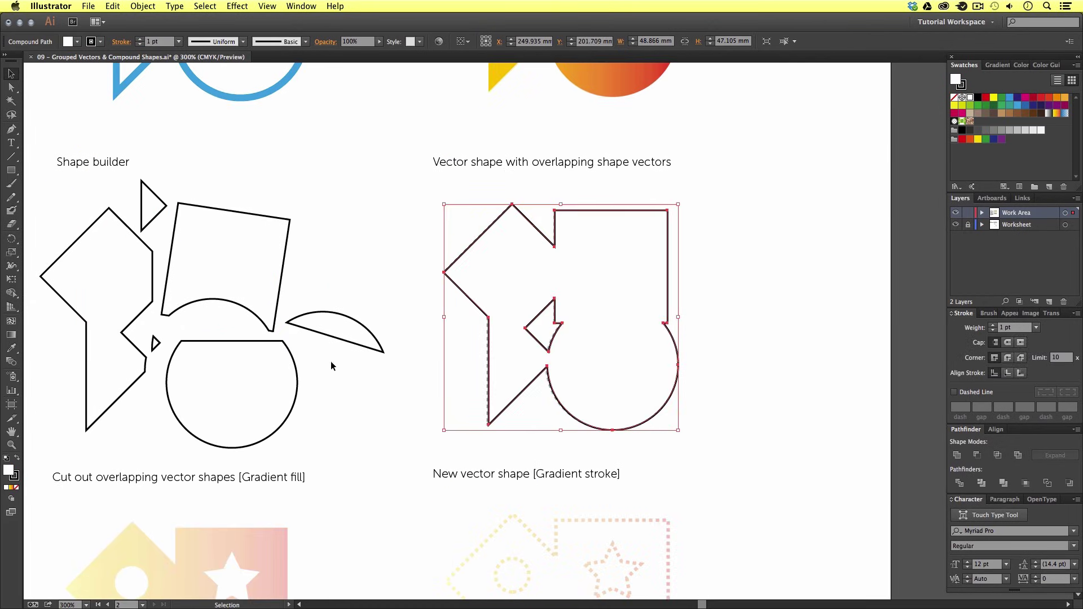
{"action": "left_click", "coordinate": [398, 300]}
Copy the circle, five-pointed star and hexagon from the Shapes from episode 8 page onto the Groups & Compound shape vectors page
{"action": "key", "text": "z"}
{"action": "left_click", "coordinate": [467, 334], "text": "alt"}
{"action": "left_click", "coordinate": [467, 334], "text": "alt"}
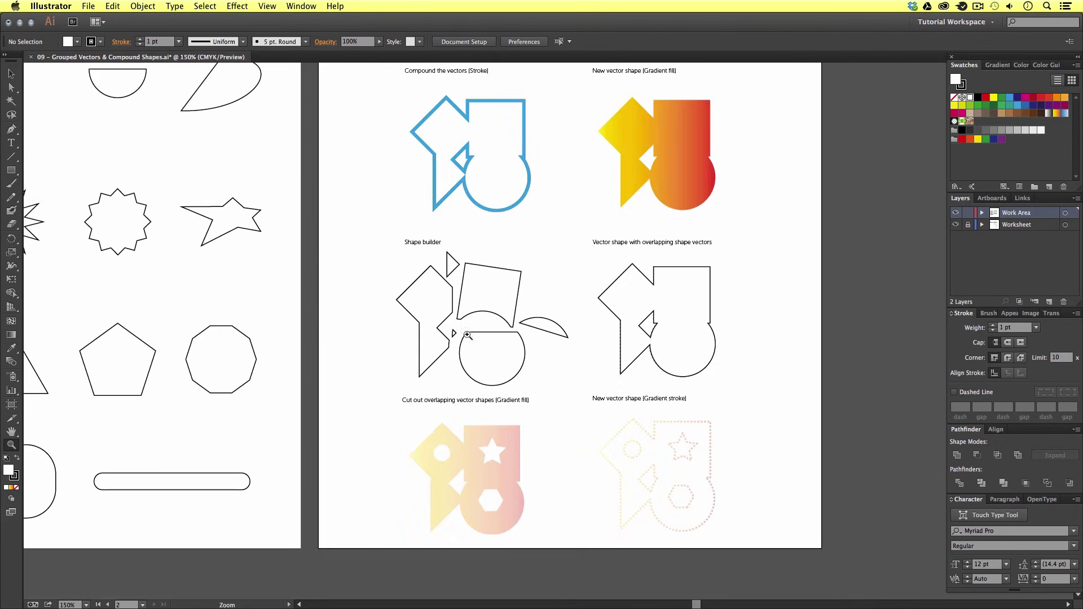
{"action": "scroll", "coordinate": [467, 334], "scroll_direction": "left", "scroll_amount": 10}
{"action": "scroll", "coordinate": [551, 367], "scroll_direction": "up", "scroll_amount": 2}
{"action": "left_click", "coordinate": [538, 305], "text": "alt"}
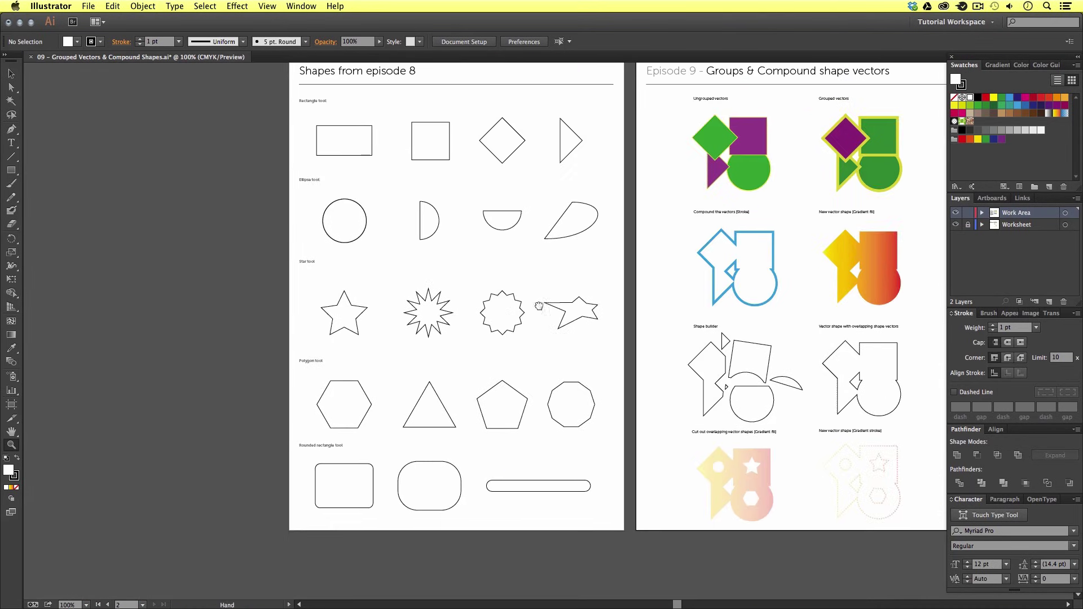
{"action": "left_click_drag", "start_coordinate": [543, 302], "coordinate": [527, 312]}
{"action": "key", "text": "v"}
{"action": "left_click", "coordinate": [340, 232]}
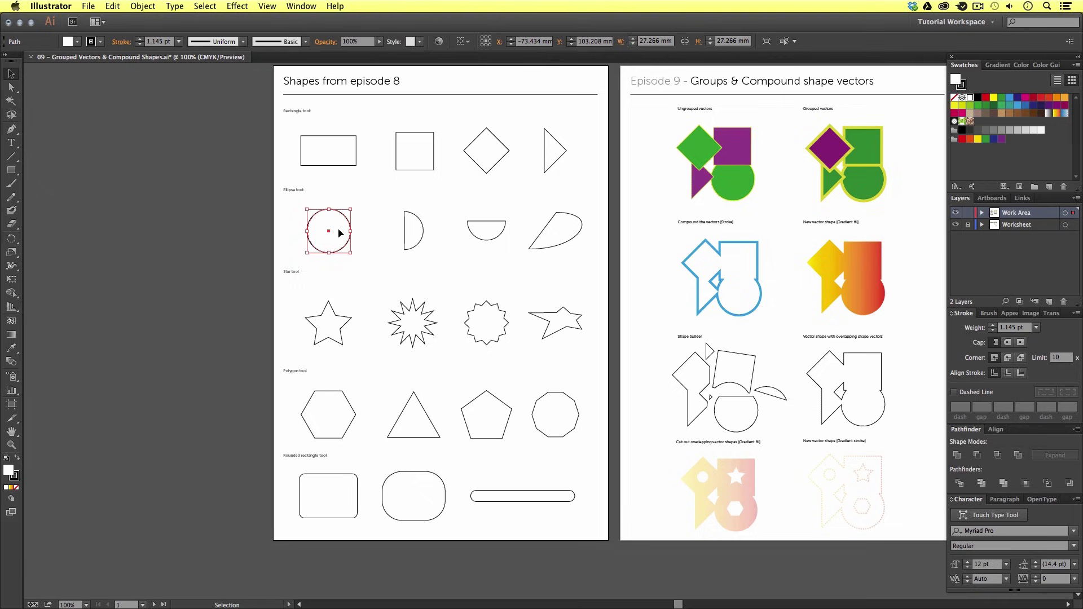
{"action": "left_click", "coordinate": [337, 316], "text": "shift"}
{"action": "left_click", "coordinate": [337, 419], "text": "shift"}
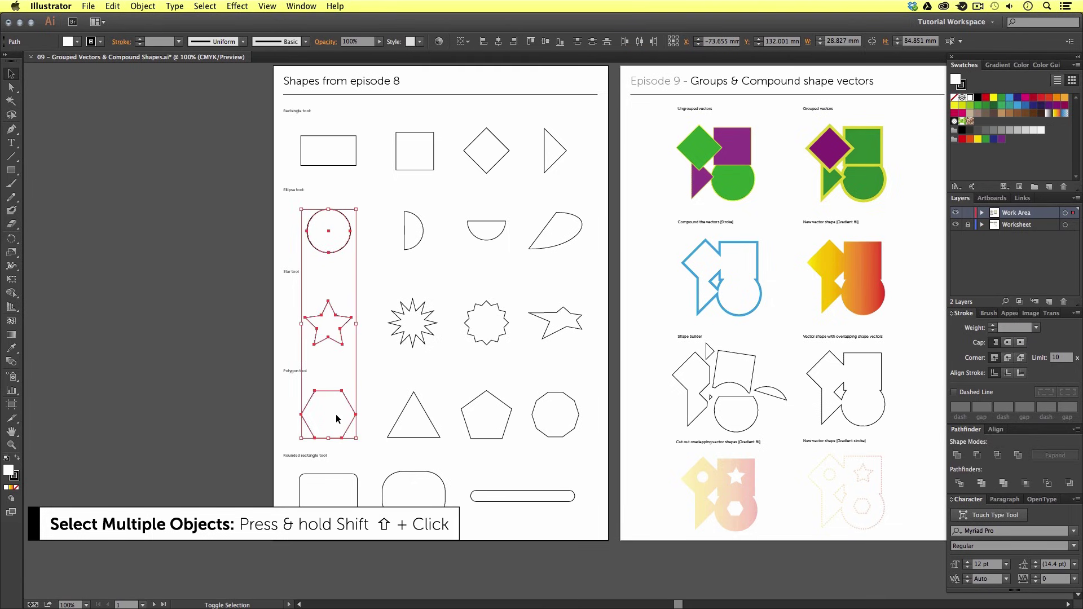
{"action": "left_click_drag", "start_coordinate": [338, 411], "coordinate": [661, 407]}
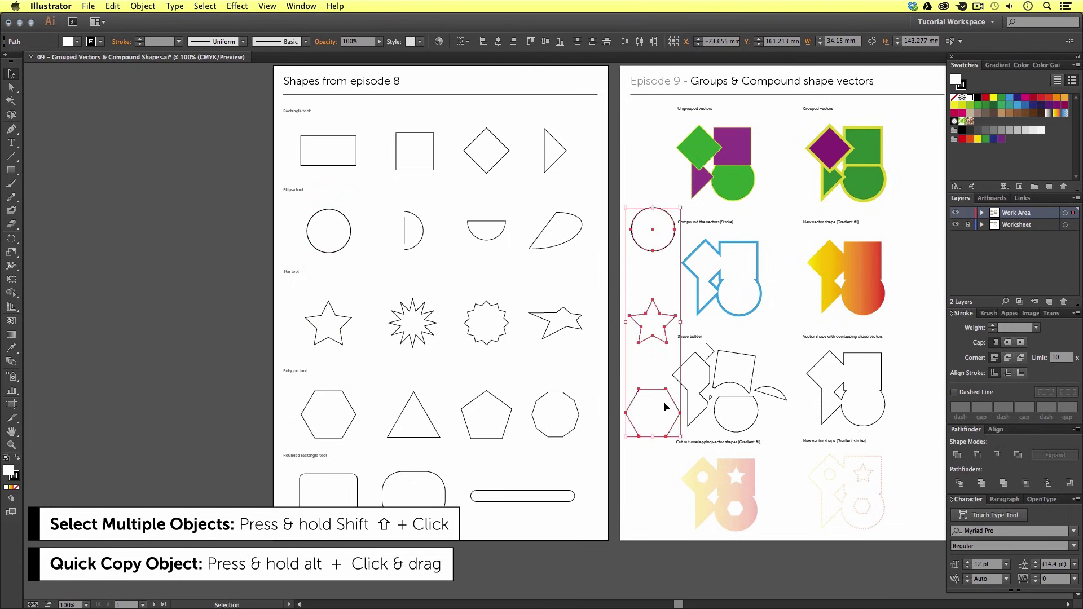
Scale the copied circle, star and hexagon down to about 9.19 by 38.56 mm overall and give them black fill without stroke
{"action": "scroll", "coordinate": [661, 407], "scroll_direction": "right", "scroll_amount": 5}
{"action": "key", "text": "s"}
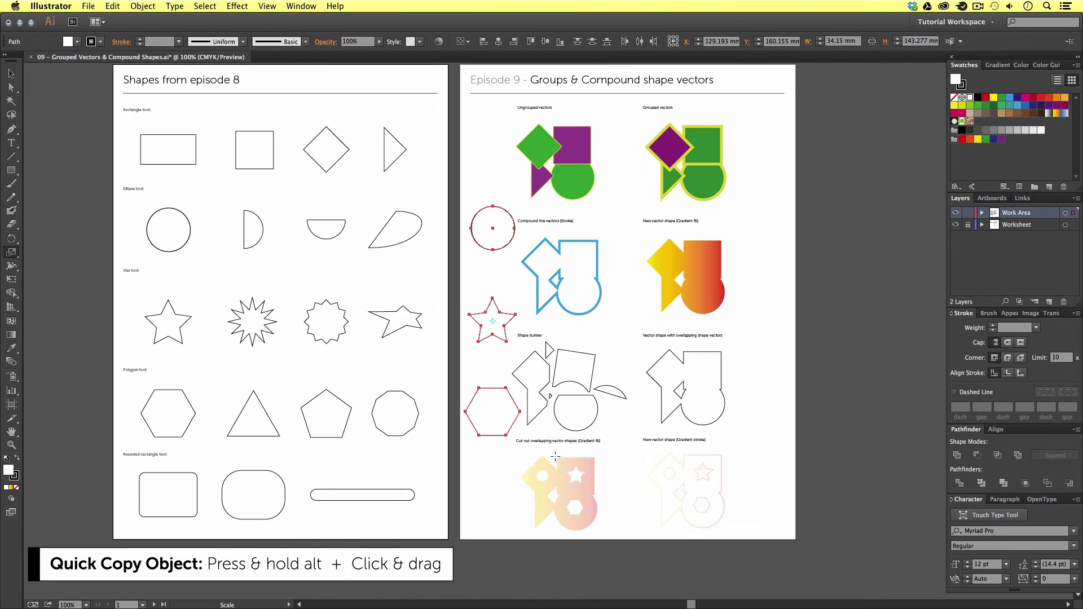
{"action": "left_click_drag", "start_coordinate": [563, 462], "coordinate": [508, 380]}
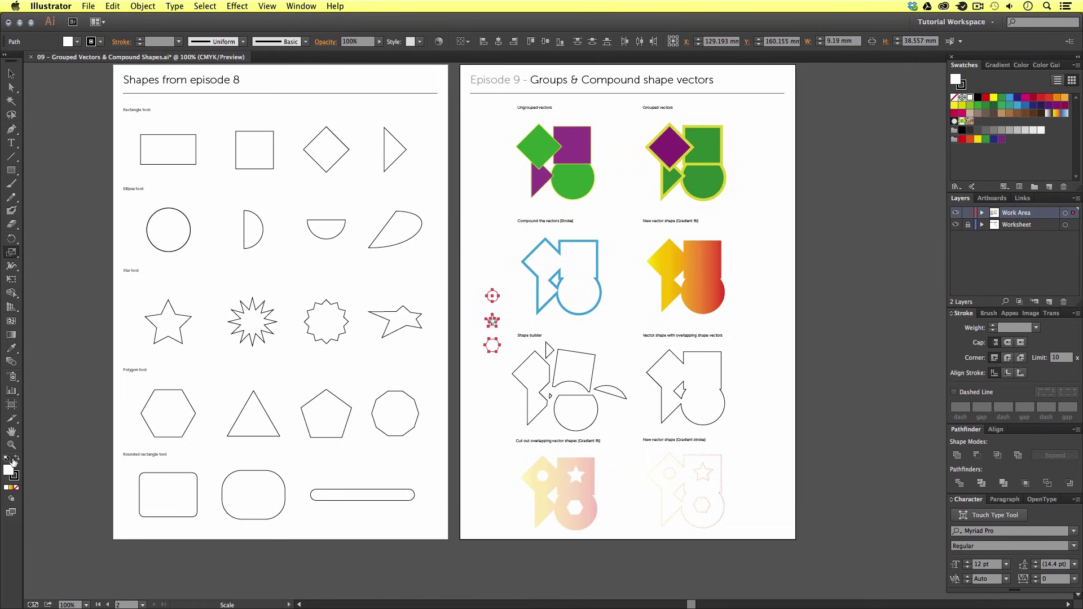
{"action": "left_click", "coordinate": [17, 459]}
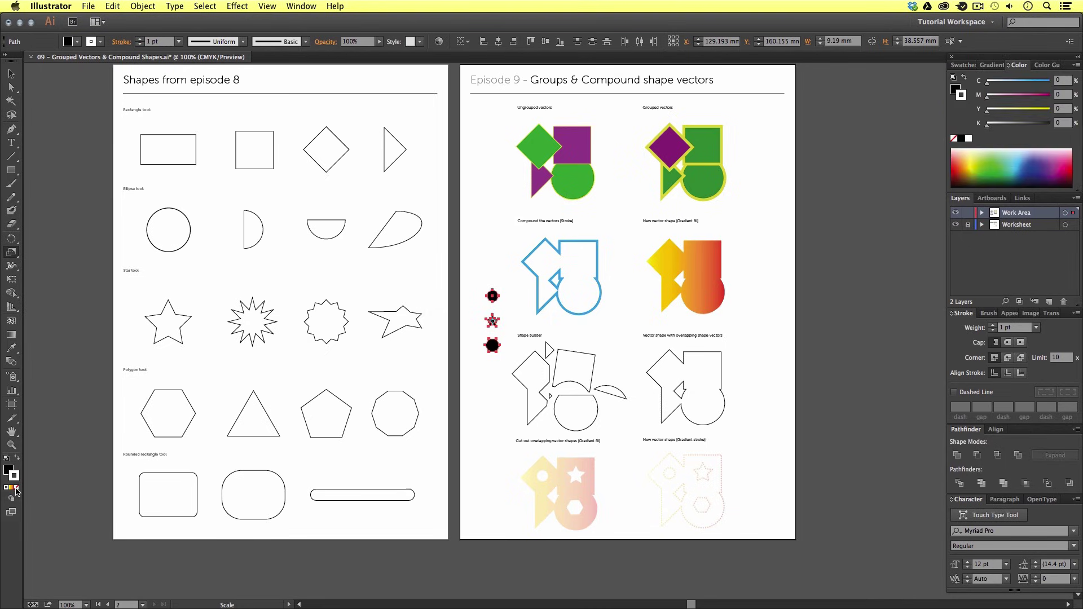
Move the small hexagon, star and circle over the round, square and diamond parts of the outlined compound shape
{"action": "key", "text": "z"}
{"action": "left_click", "coordinate": [616, 364]}
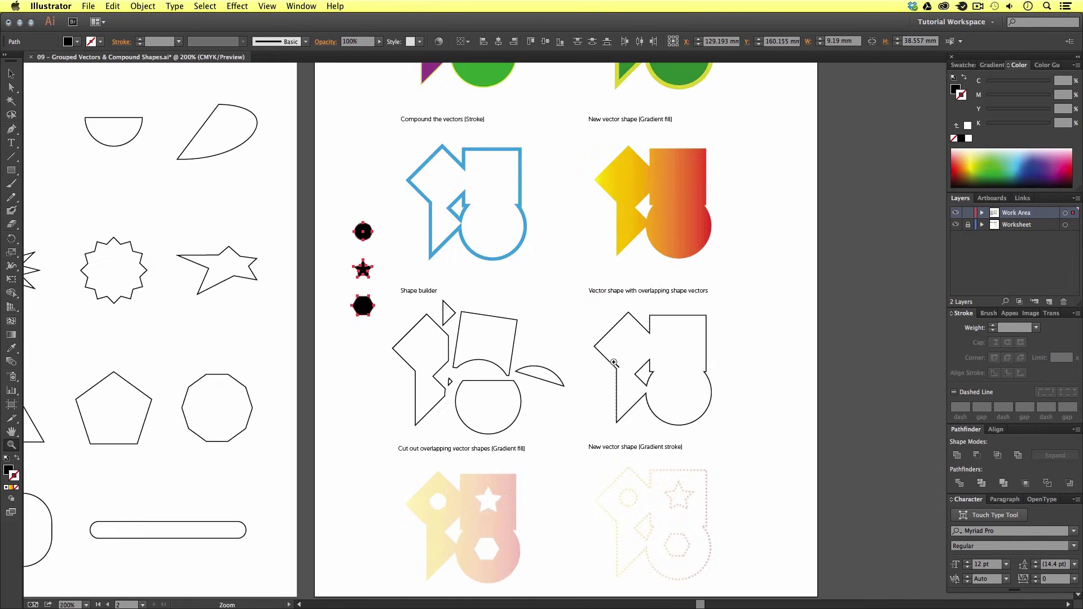
{"action": "scroll", "coordinate": [604, 361], "scroll_direction": "down", "scroll_amount": 4}
{"action": "scroll", "coordinate": [603, 361], "scroll_direction": "right", "scroll_amount": 4}
{"action": "key", "text": "v"}
{"action": "left_click", "coordinate": [494, 286]}
{"action": "left_click_drag", "start_coordinate": [215, 263], "coordinate": [635, 377]}
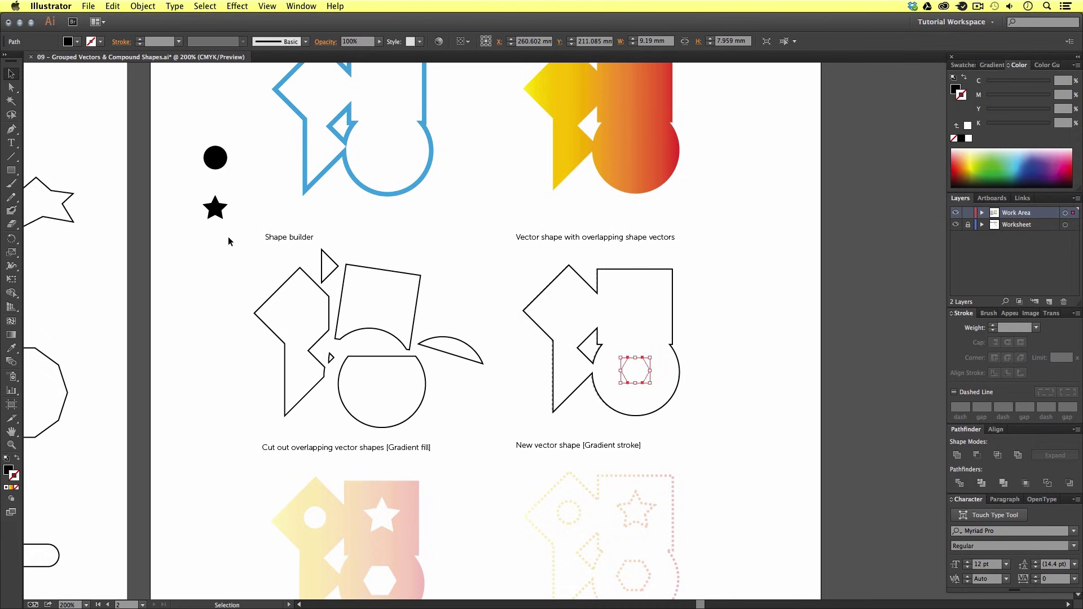
{"action": "left_click_drag", "start_coordinate": [215, 210], "coordinate": [630, 308]}
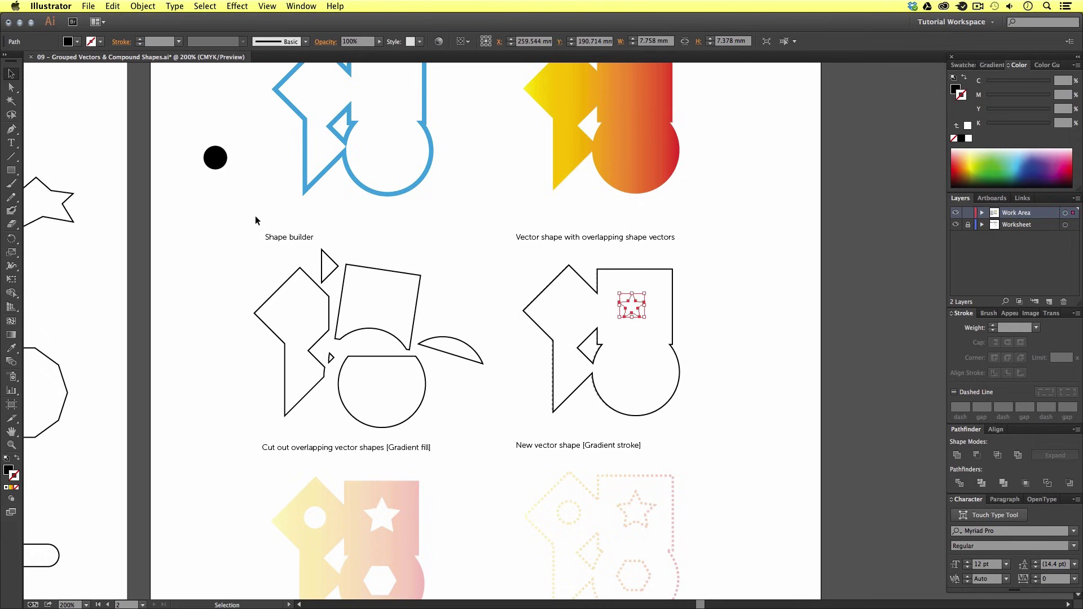
Send the outlined compound shape to the back, behind the small black shapes, and deselect it
{"action": "left_click", "coordinate": [575, 289]}
{"action": "right_click", "coordinate": [575, 289]}
{"action": "mouse_move", "coordinate": [699, 380]}
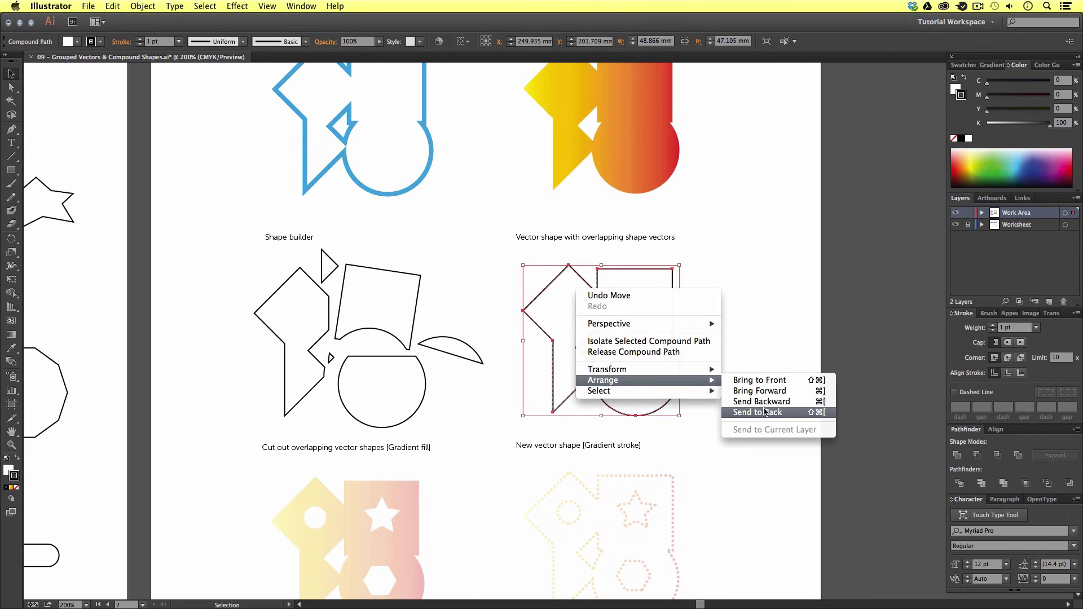
{"action": "left_click", "coordinate": [758, 412]}
{"action": "left_click", "coordinate": [728, 377]}
Centre the star in the square part at X 259.985 mm, Y 190.978 mm and enlarge it to about 9.24 by 8.78 mm
{"action": "key", "text": "z"}
{"action": "left_click", "coordinate": [734, 367]}
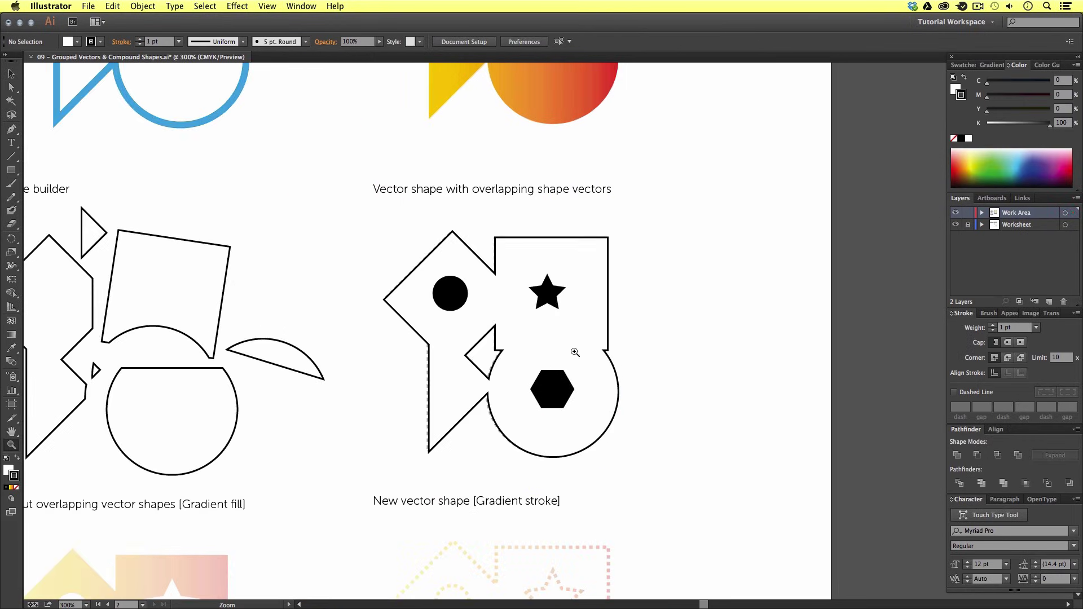
{"action": "key", "text": "v"}
{"action": "left_click_drag", "start_coordinate": [511, 255], "coordinate": [523, 260]}
{"action": "key", "text": "s"}
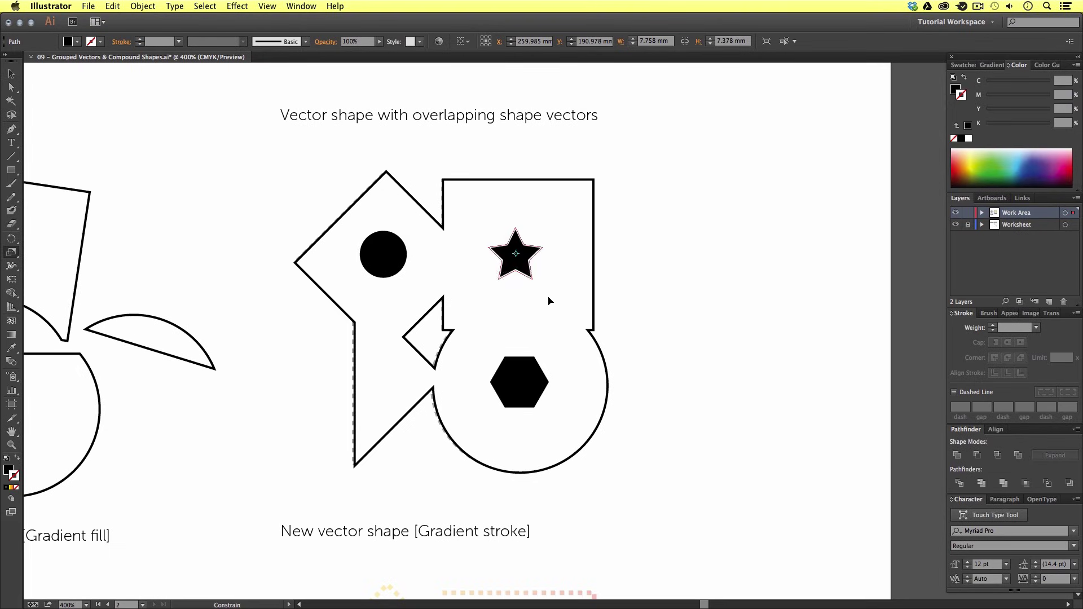
{"action": "left_click_drag", "start_coordinate": [552, 304], "coordinate": [558, 308]}
{"action": "key", "text": "v"}
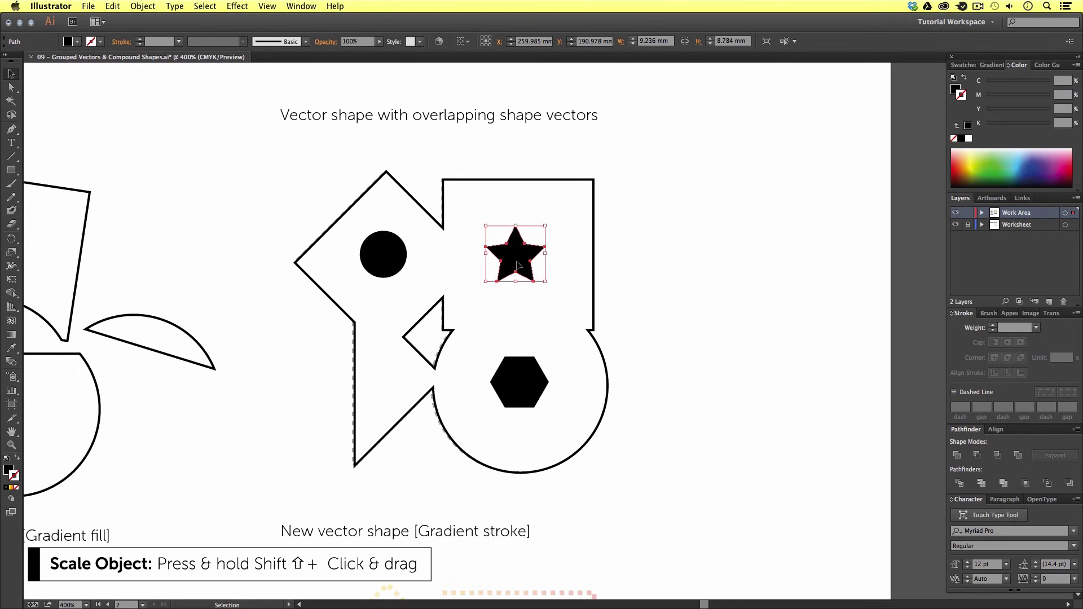
Nudge the circle and the hexagon slightly to centre them in their parts of the compound shape, and deselect
{"action": "left_click_drag", "start_coordinate": [395, 260], "coordinate": [393, 261]}
{"action": "left_click_drag", "start_coordinate": [542, 382], "coordinate": [533, 379]}
{"action": "key", "text": "z"}
{"action": "left_click", "coordinate": [570, 346], "text": "alt"}
{"action": "left_click", "coordinate": [563, 346], "text": "alt"}
{"action": "left_click", "coordinate": [557, 346], "text": "alt"}
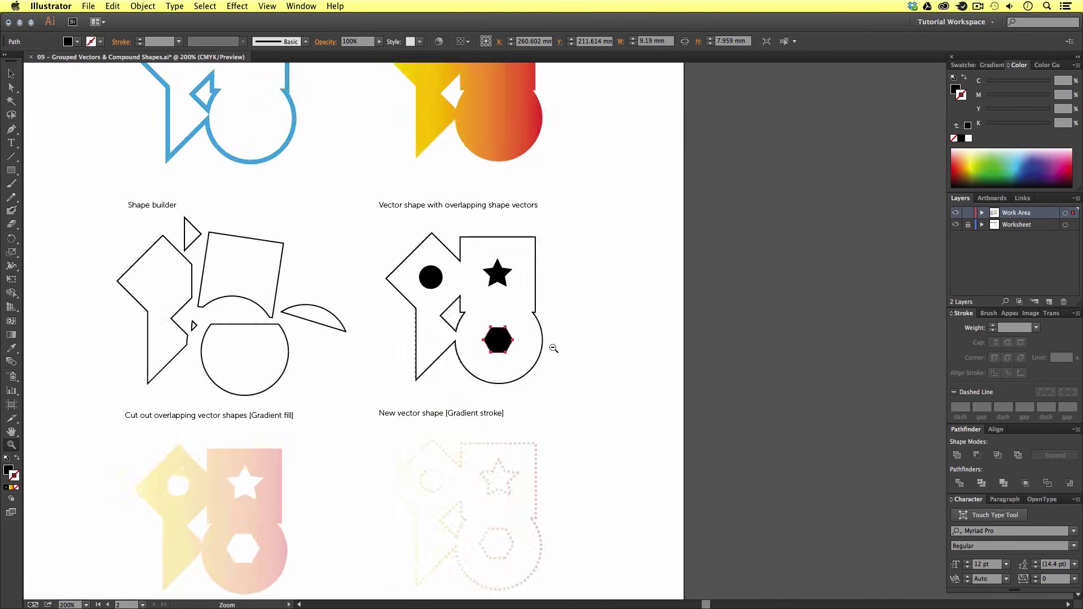
{"action": "key", "text": "v"}
{"action": "left_click", "coordinate": [588, 346]}
Copy the outlined shape with its circle, star and hexagon under Cut out overlapping vector shapes, at X 170.383 mm and Y 268.031 mm
{"action": "key", "text": "z"}
{"action": "left_click", "coordinate": [581, 321]}
{"action": "key", "text": "v"}
{"action": "left_click_drag", "start_coordinate": [592, 290], "coordinate": [444, 391]}
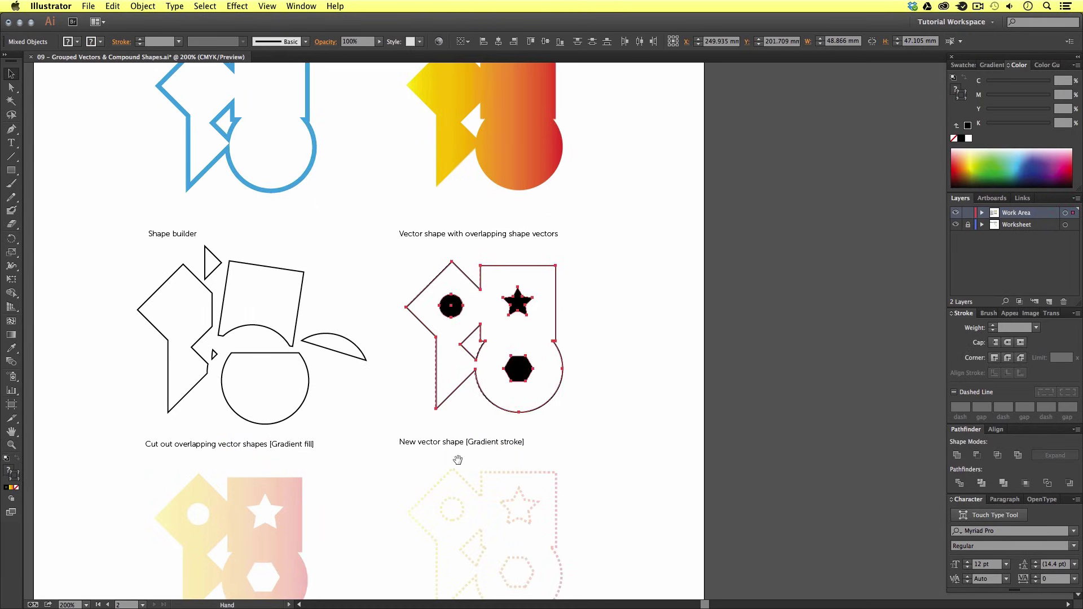
{"action": "scroll", "coordinate": [506, 398], "scroll_direction": "down", "scroll_amount": 3}
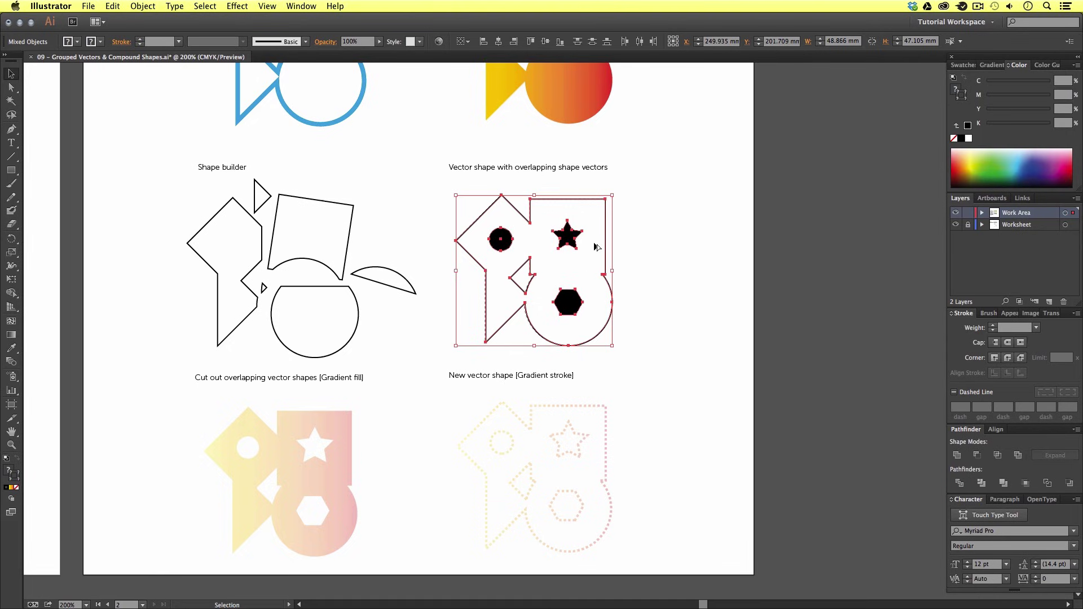
{"action": "left_click_drag", "start_coordinate": [594, 247], "coordinate": [341, 458]}
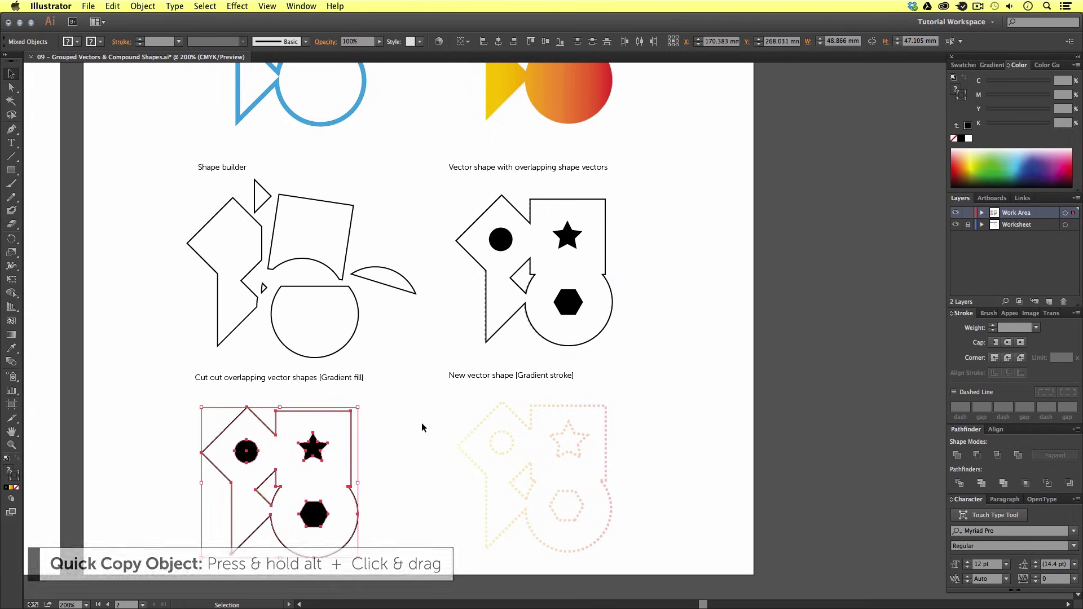
Cut the circle, star and hexagon out of the copied outlined shape with the Exclude shape mode
{"action": "key", "text": "z"}
{"action": "left_click", "coordinate": [358, 443]}
{"action": "left_click", "coordinate": [459, 340]}
{"action": "left_click_drag", "start_coordinate": [604, 337], "coordinate": [473, 297]}
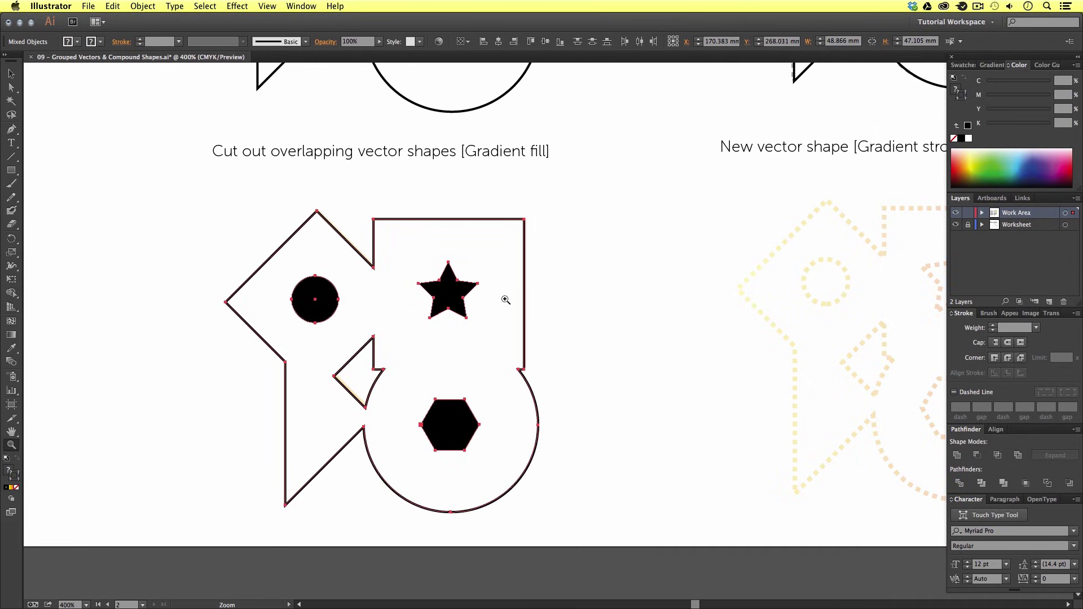
{"action": "key", "text": "v"}
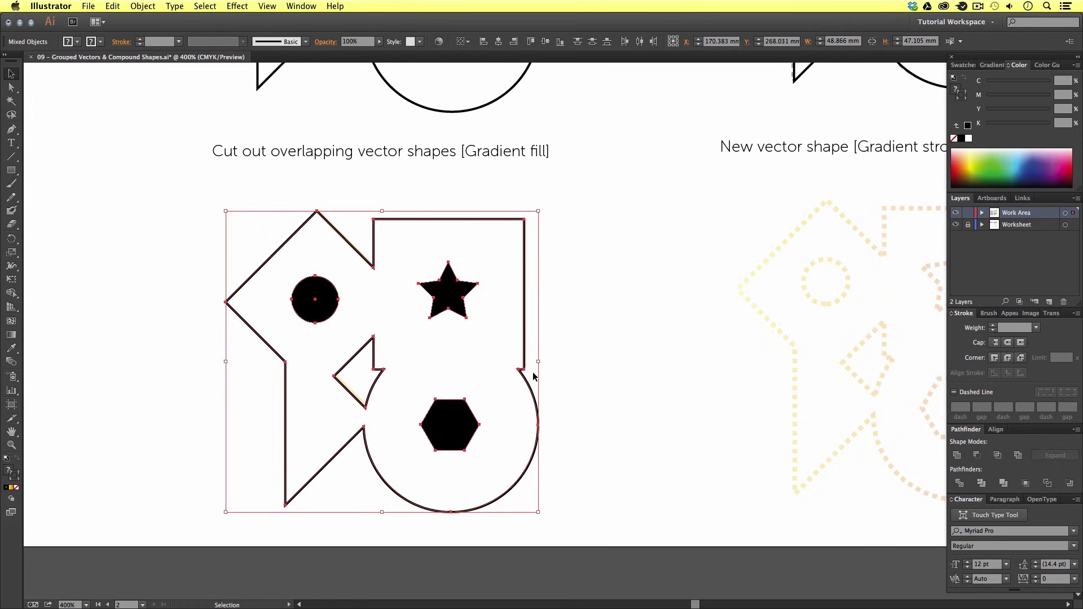
{"action": "left_click", "coordinate": [1019, 457]}
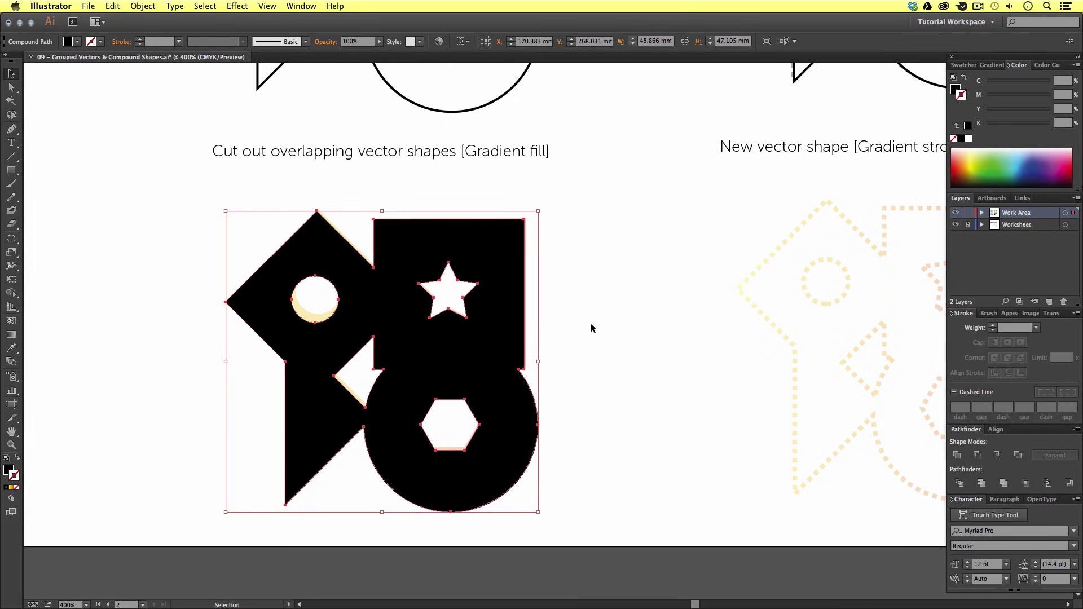
Fill the cut-out compound shape with the Orange, Yellow gradient and remove its stroke
{"action": "key", "text": "z"}
{"action": "left_click", "coordinate": [590, 309], "text": "alt"}
{"action": "left_click", "coordinate": [590, 310], "text": "alt"}
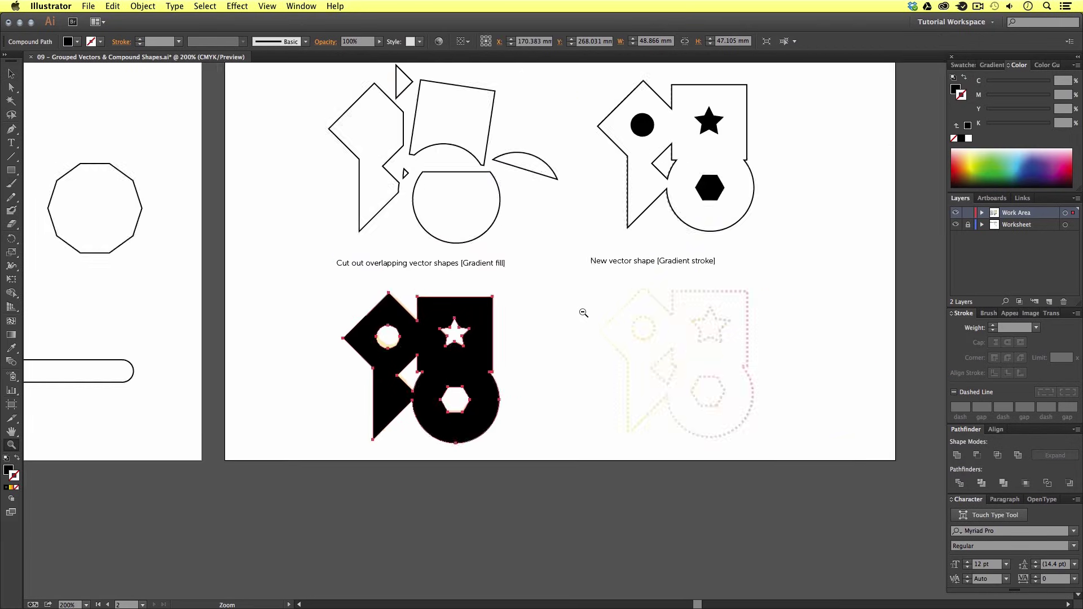
{"action": "left_click", "coordinate": [584, 313], "text": "alt"}
{"action": "scroll", "coordinate": [570, 327], "scroll_direction": "up", "scroll_amount": 1}
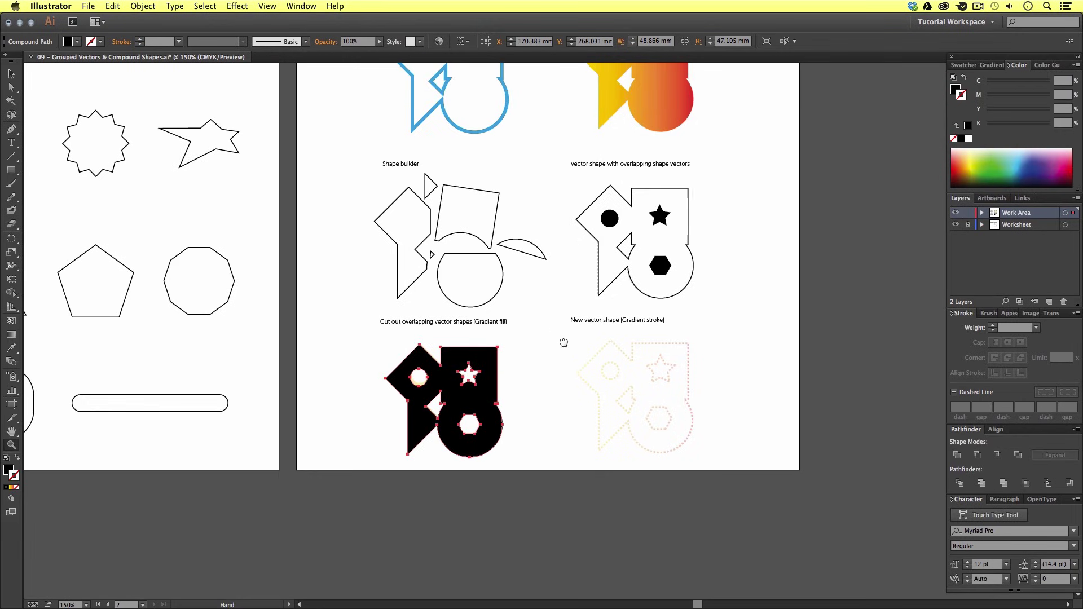
{"action": "left_click", "coordinate": [536, 367]}
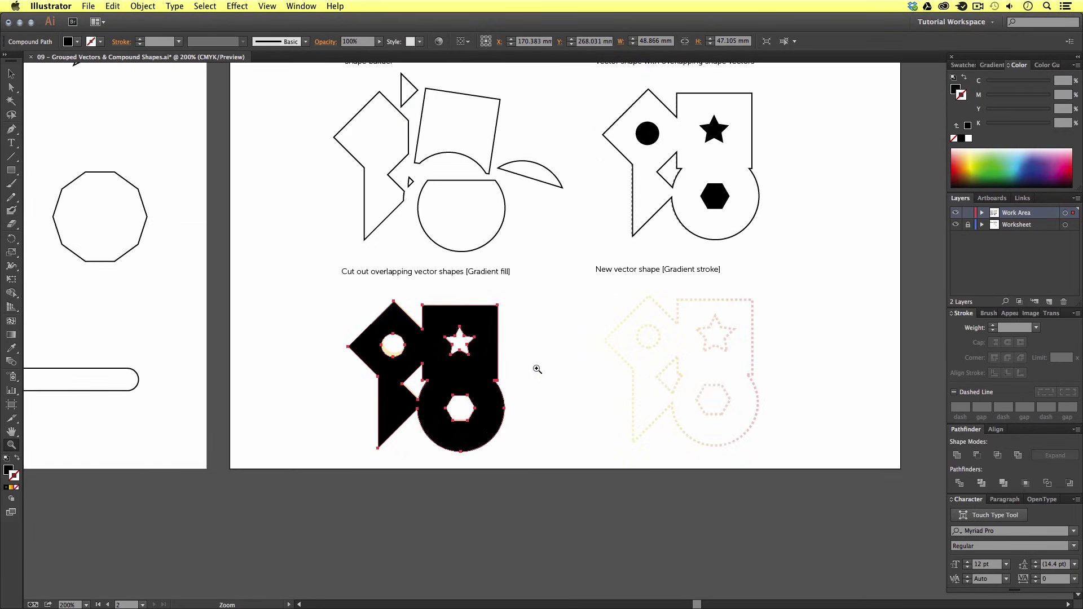
{"action": "left_click", "coordinate": [963, 65]}
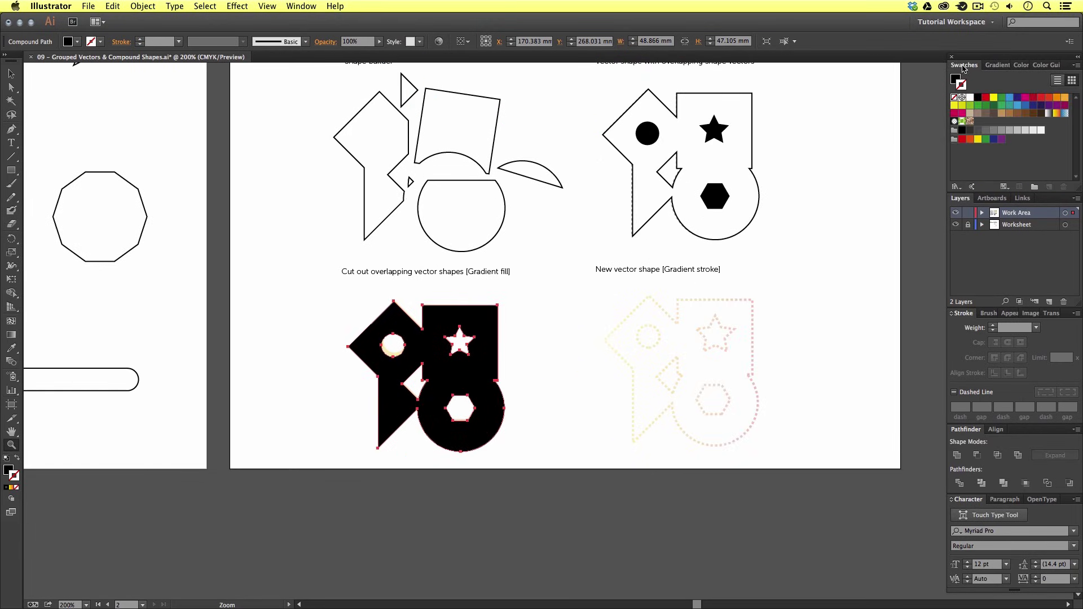
{"action": "left_click", "coordinate": [1057, 113]}
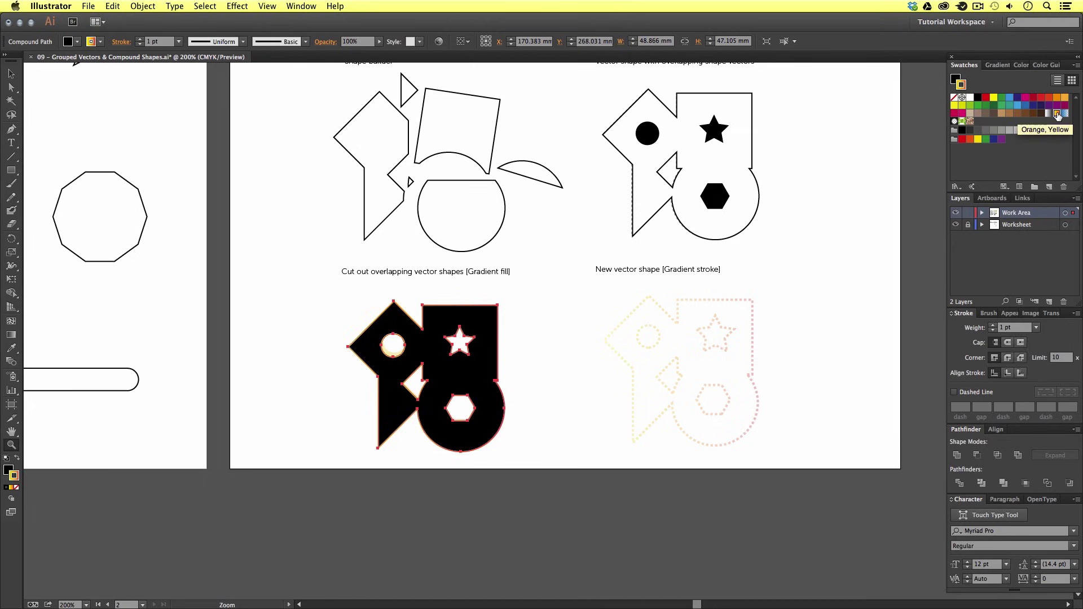
{"action": "left_click", "coordinate": [18, 460]}
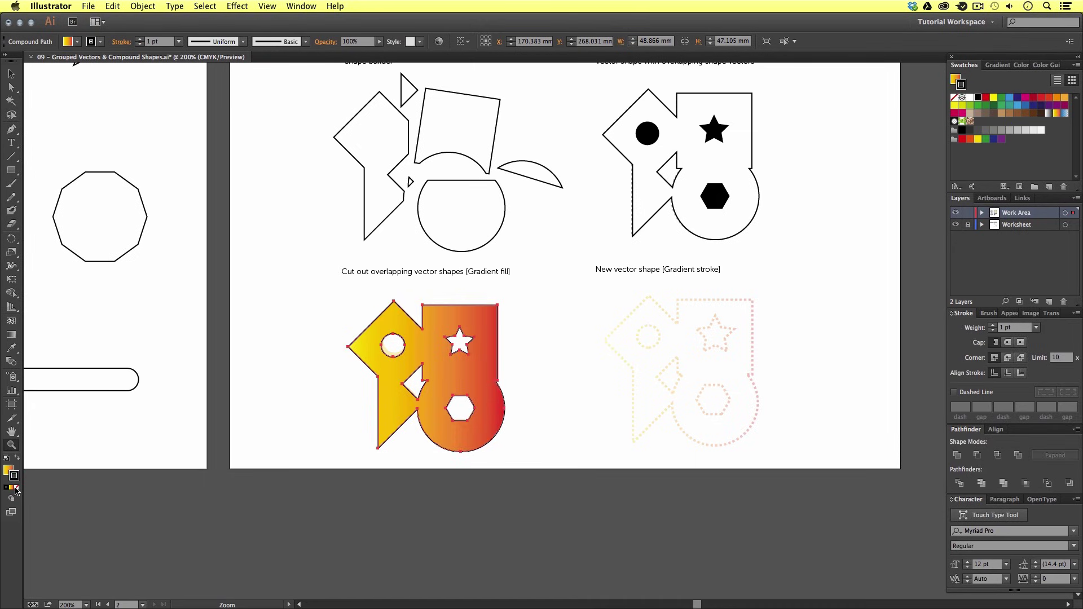
{"action": "left_click", "coordinate": [16, 488]}
Move the gradient-filled shape slightly to X 170.824 mm, Y 267.678 mm and deselect it
{"action": "left_click", "coordinate": [471, 350]}
{"action": "left_click_drag", "start_coordinate": [633, 349], "coordinate": [564, 353]}
{"action": "key", "text": "Down"}
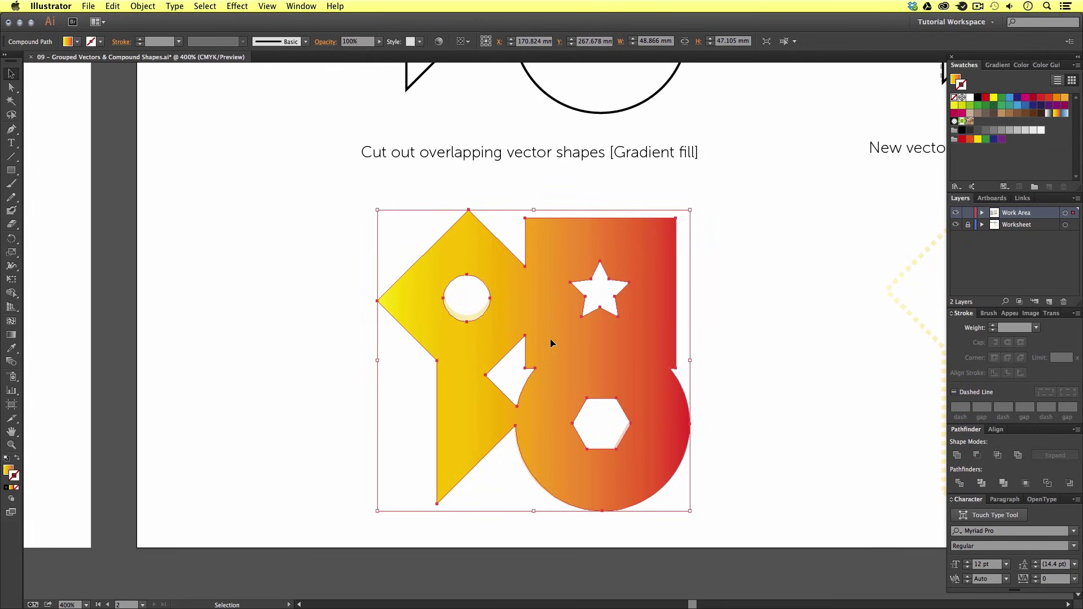
{"action": "left_click", "coordinate": [741, 335]}
Try moving only the top anchor point of the star cut-out to X 178.207 mm, Y 252.165 mm, and undo it
{"action": "scroll", "coordinate": [688, 333], "scroll_direction": "right", "scroll_amount": 5}
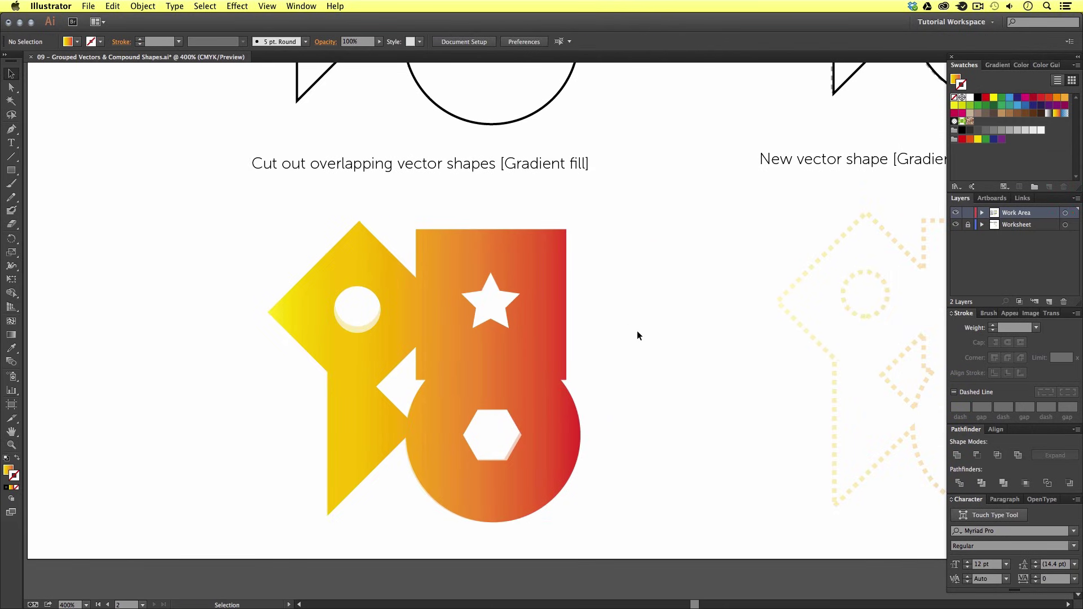
{"action": "key", "text": "z"}
{"action": "left_click_drag", "start_coordinate": [435, 250], "coordinate": [550, 350]}
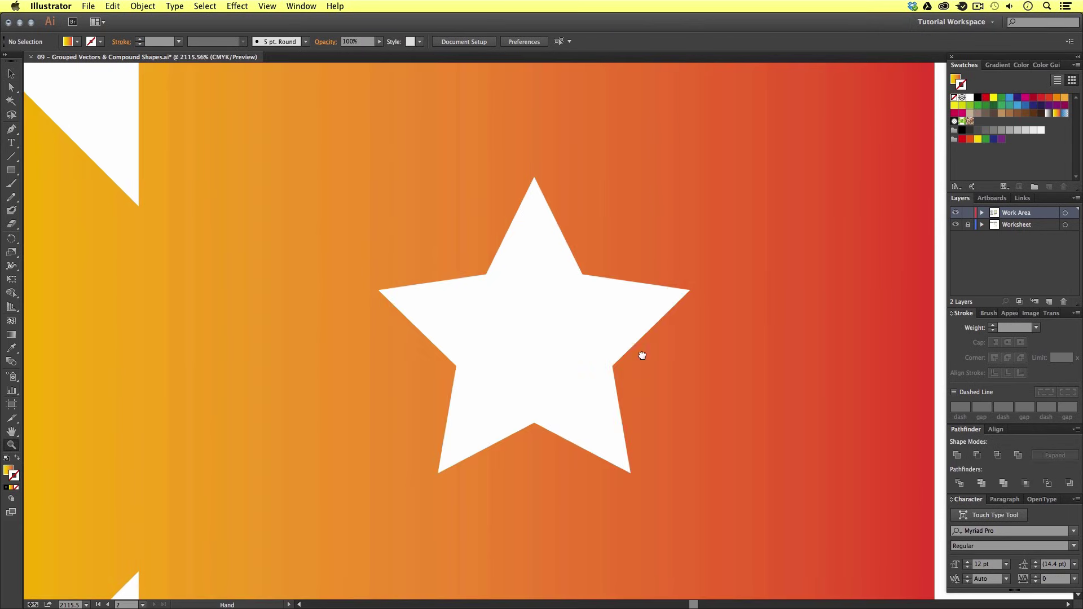
{"action": "scroll", "coordinate": [620, 352], "scroll_direction": "right", "scroll_amount": 3}
{"action": "key", "text": "a"}
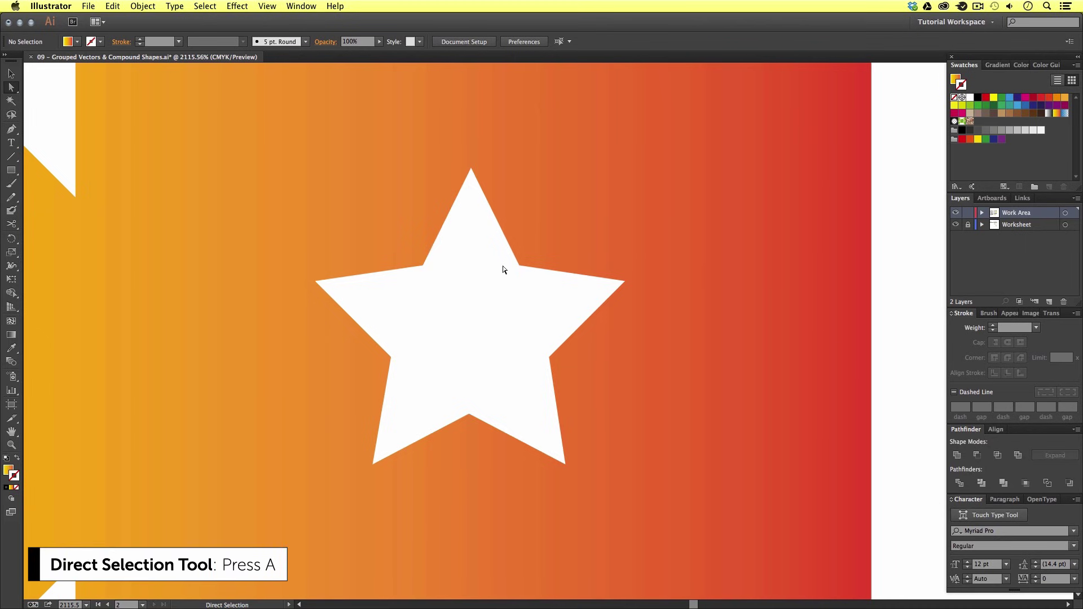
{"action": "left_click", "coordinate": [500, 230]}
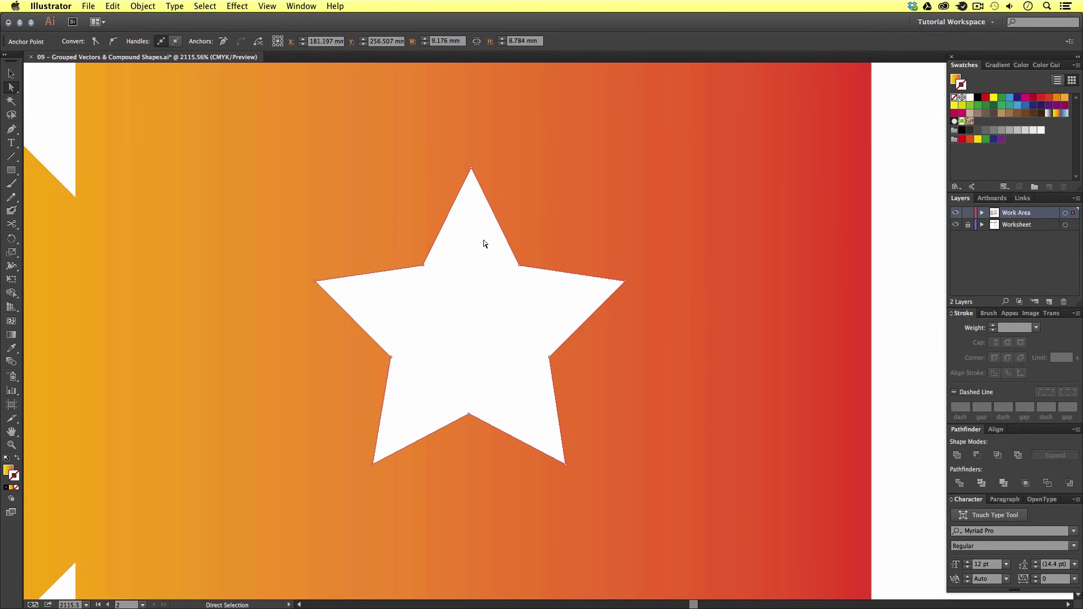
{"action": "left_click_drag", "start_coordinate": [470, 168], "coordinate": [372, 169]}
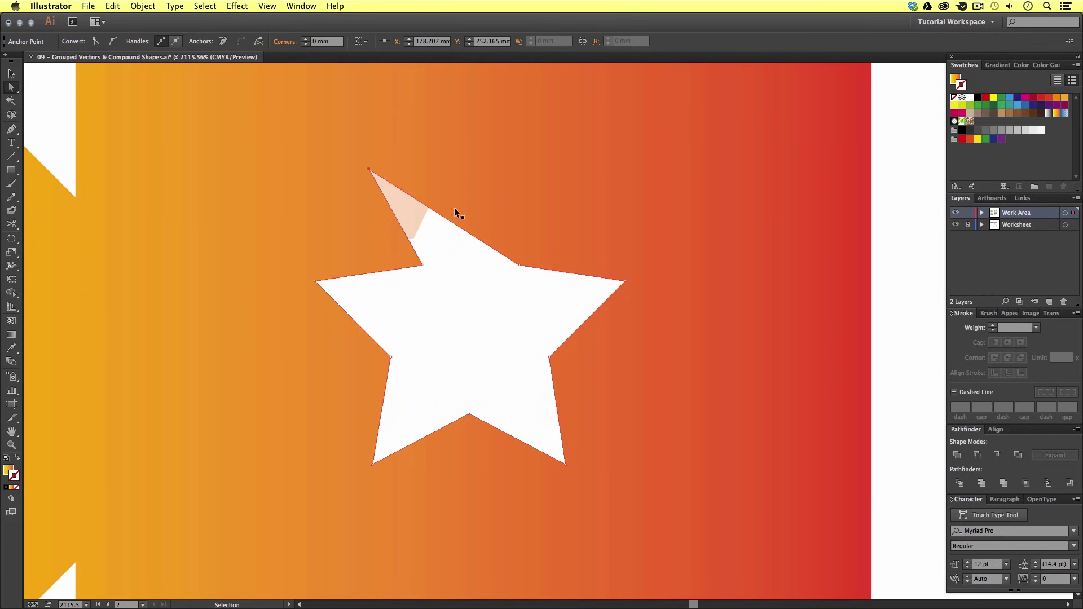
{"action": "key", "text": "super+z"}
Select all anchor points of the star cut-out and nudge it horizontally to X 181.55 mm within the shape
{"action": "left_click", "coordinate": [519, 263], "text": "shift"}
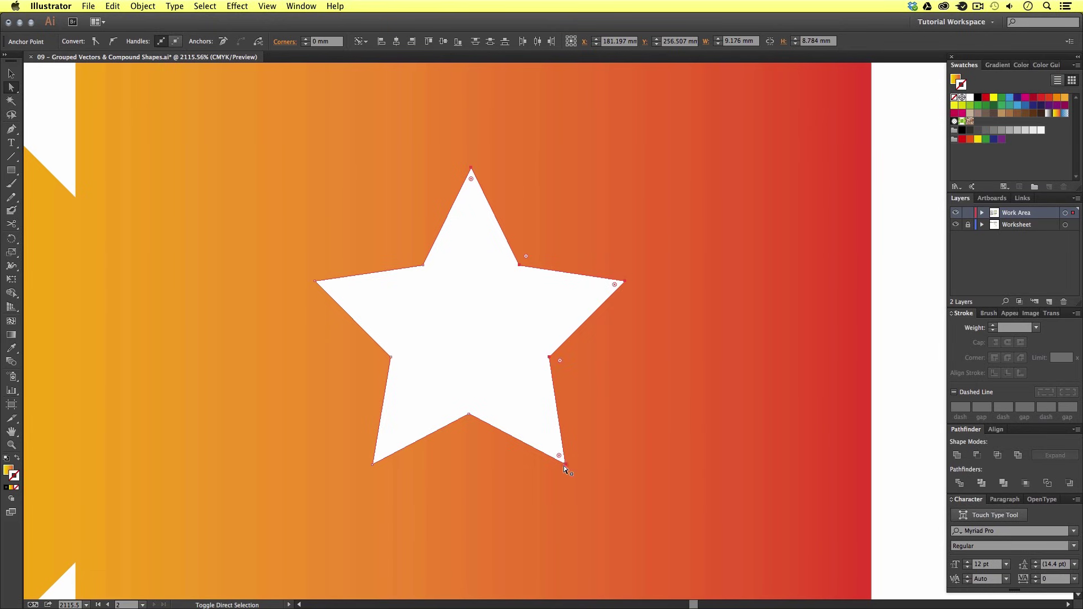
{"action": "left_click", "coordinate": [469, 415], "text": "shift"}
{"action": "left_click", "coordinate": [372, 464], "text": "shift"}
{"action": "left_click", "coordinate": [390, 357], "text": "shift"}
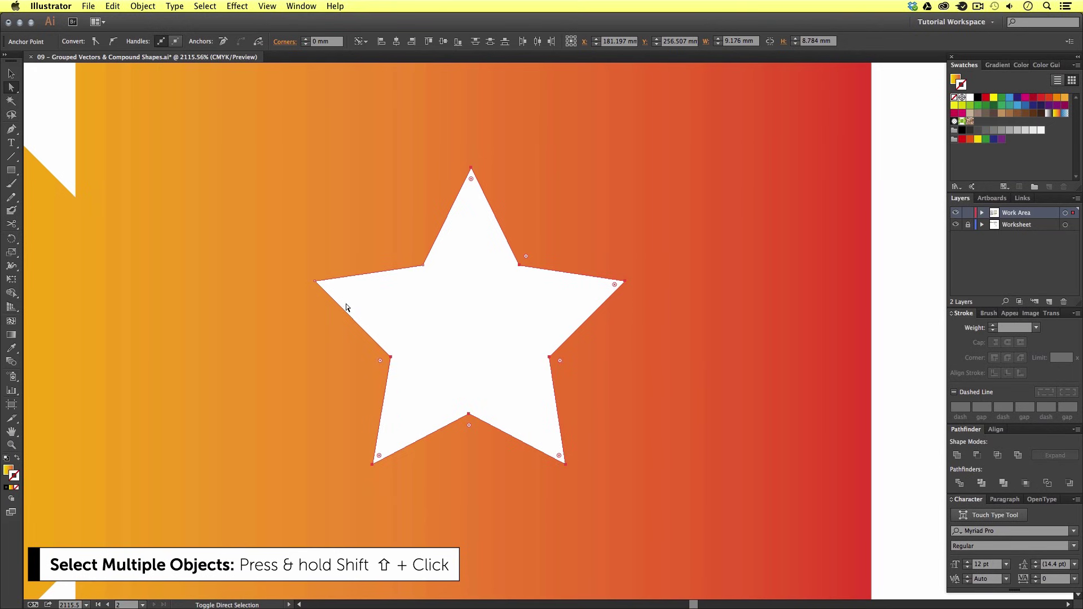
{"action": "left_click", "coordinate": [315, 281], "text": "shift"}
{"action": "left_click", "coordinate": [424, 266], "text": "shift"}
{"action": "key", "text": "Right"}
{"action": "key", "text": "Right"}
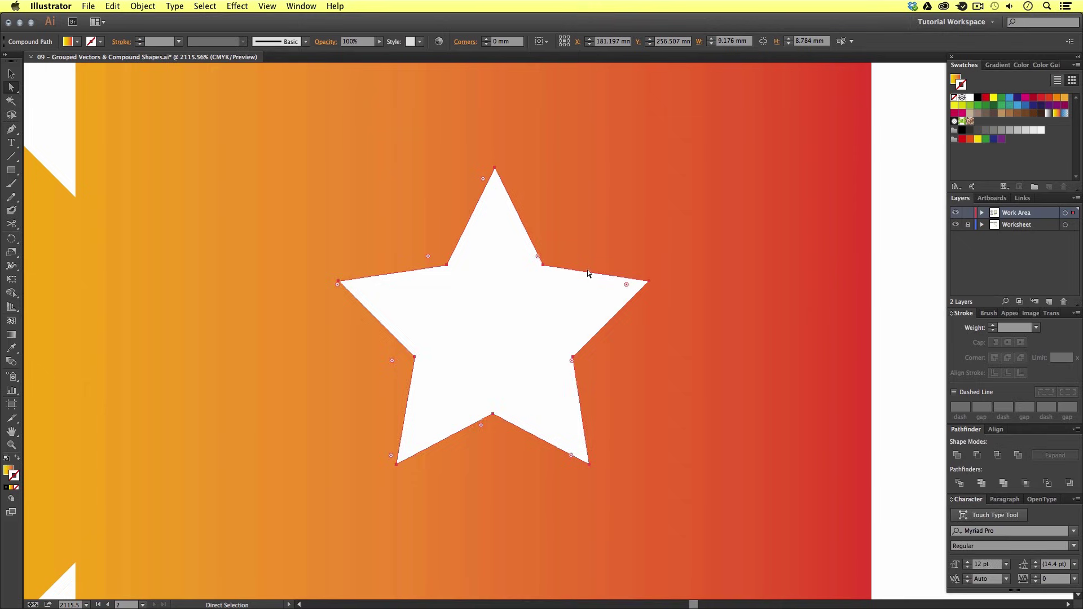
{"action": "key", "text": "Left"}
{"action": "key", "text": "Left"}
{"action": "key", "text": "Left"}
{"action": "key", "text": "Left"}
{"action": "key", "text": "Right"}
{"action": "key", "text": "Right"}
{"action": "key", "text": "Right"}
{"action": "key", "text": "Right"}
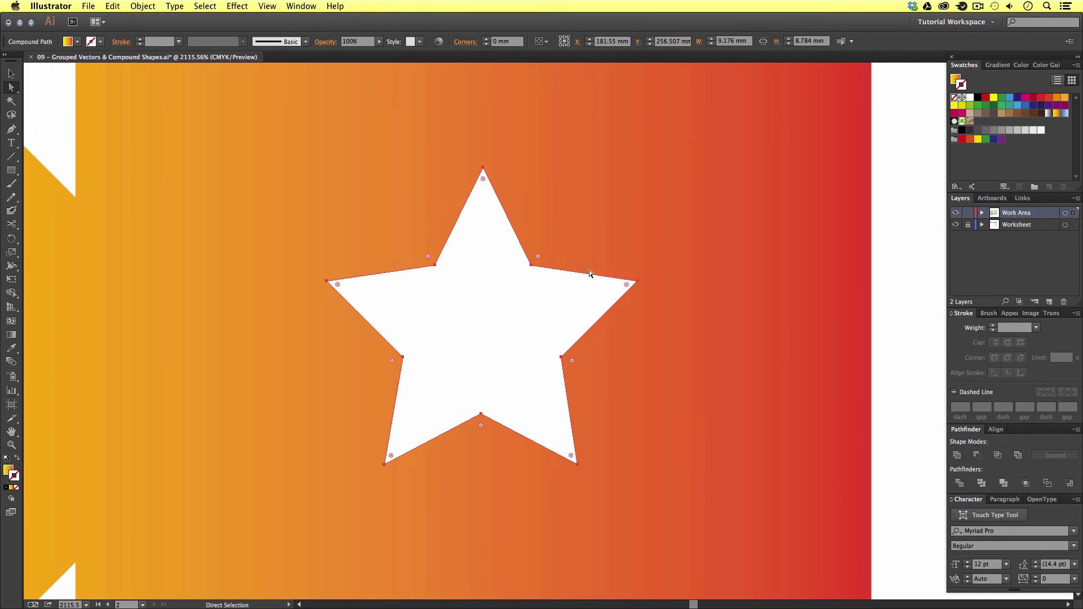
Copy the gradient-filled shape under New vector shape [Gradient stroke], at X 250.64 mm and Y 266.179 mm
{"action": "key", "text": "z"}
{"action": "left_click", "coordinate": [589, 270], "text": "alt"}
{"action": "left_click", "coordinate": [499, 356], "text": "alt"}
{"action": "left_click", "coordinate": [499, 356], "text": "alt"}
{"action": "left_click", "coordinate": [499, 355], "text": "alt"}
{"action": "left_click", "coordinate": [499, 355], "text": "alt"}
{"action": "key", "text": "v"}
{"action": "left_click", "coordinate": [568, 364]}
{"action": "left_click_drag", "start_coordinate": [752, 365], "coordinate": [541, 355]}
{"action": "left_click_drag", "start_coordinate": [321, 369], "coordinate": [828, 362]}
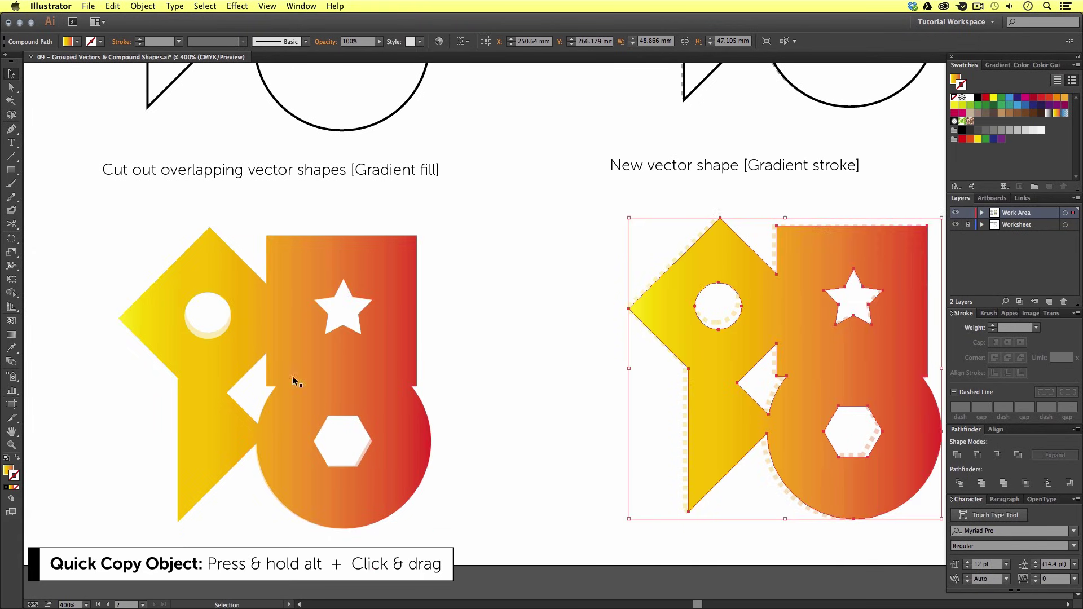
Swap the copy's fill and stroke so the gradient outlines it, and set the stroke weight to 5 pt
{"action": "left_click", "coordinate": [17, 458]}
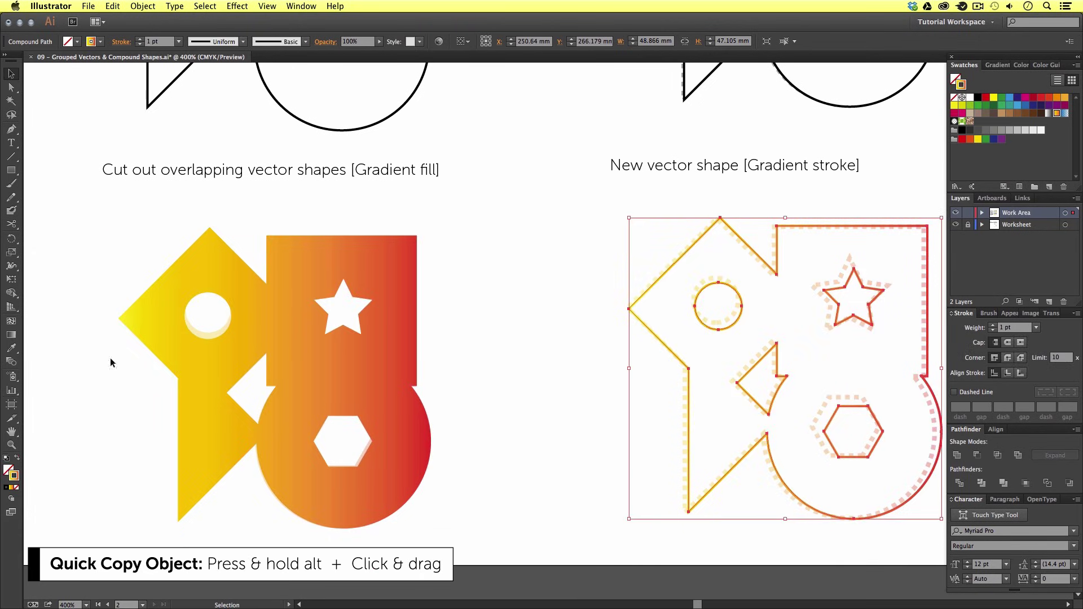
{"action": "left_click", "coordinate": [139, 39]}
{"action": "left_click", "coordinate": [139, 39]}
{"action": "left_click", "coordinate": [139, 39]}
{"action": "left_click", "coordinate": [139, 39]}
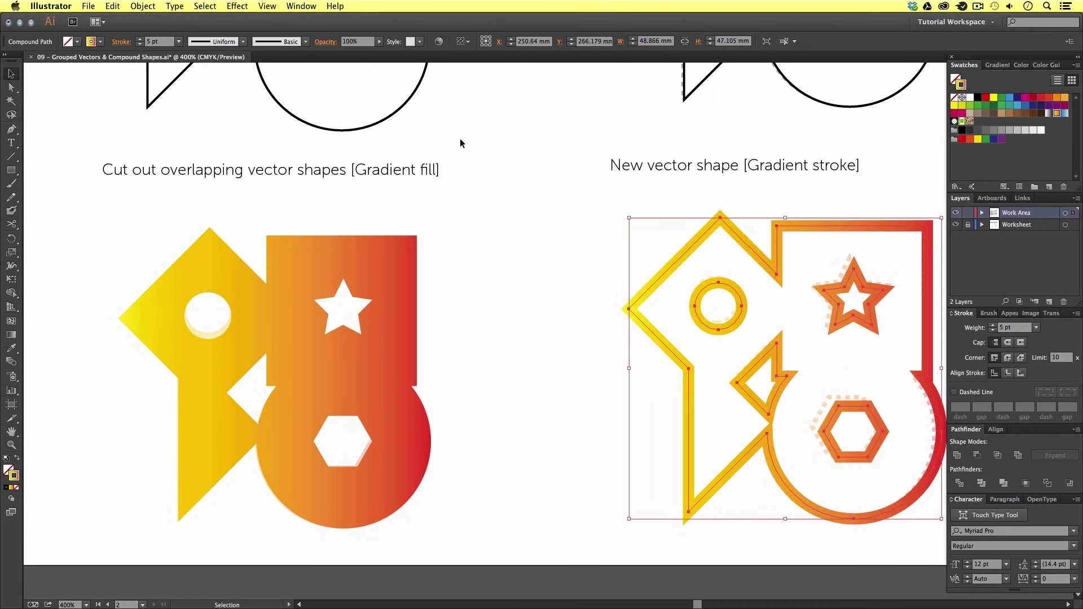
{"action": "scroll", "coordinate": [391, 140], "scroll_direction": "right", "scroll_amount": 5}
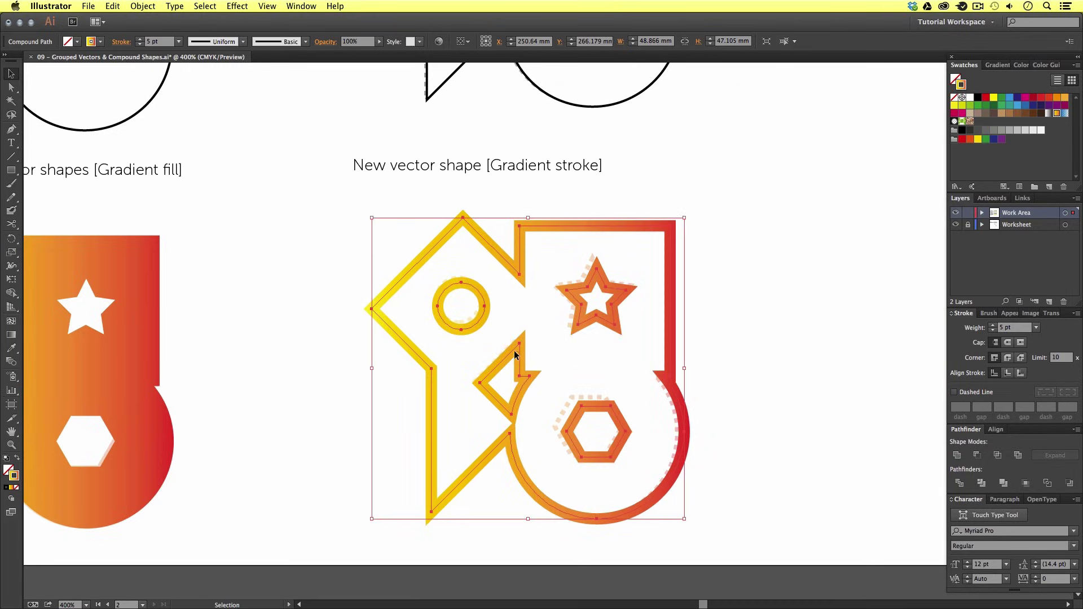
Deselect the gradient-stroked shape and review both artboards in full at 100% zoom
{"action": "key", "text": "super+shift+a"}
{"action": "key", "text": "z"}
{"action": "left_click", "coordinate": [638, 358], "text": "alt"}
{"action": "key", "text": "v"}
{"action": "left_click", "coordinate": [568, 314]}
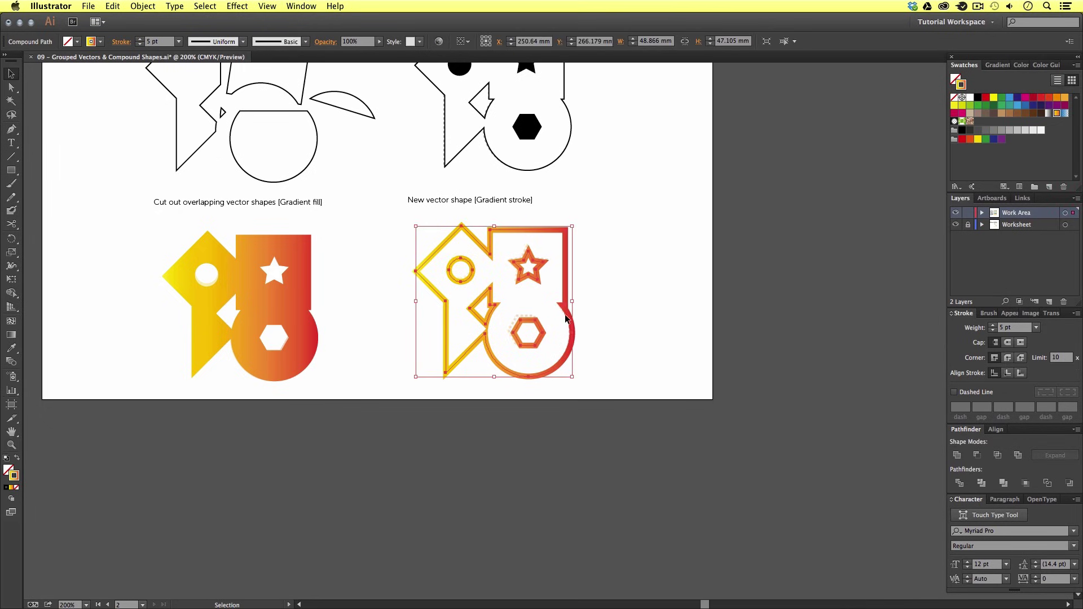
{"action": "key", "text": "super+shift+a"}
{"action": "key", "text": "z"}
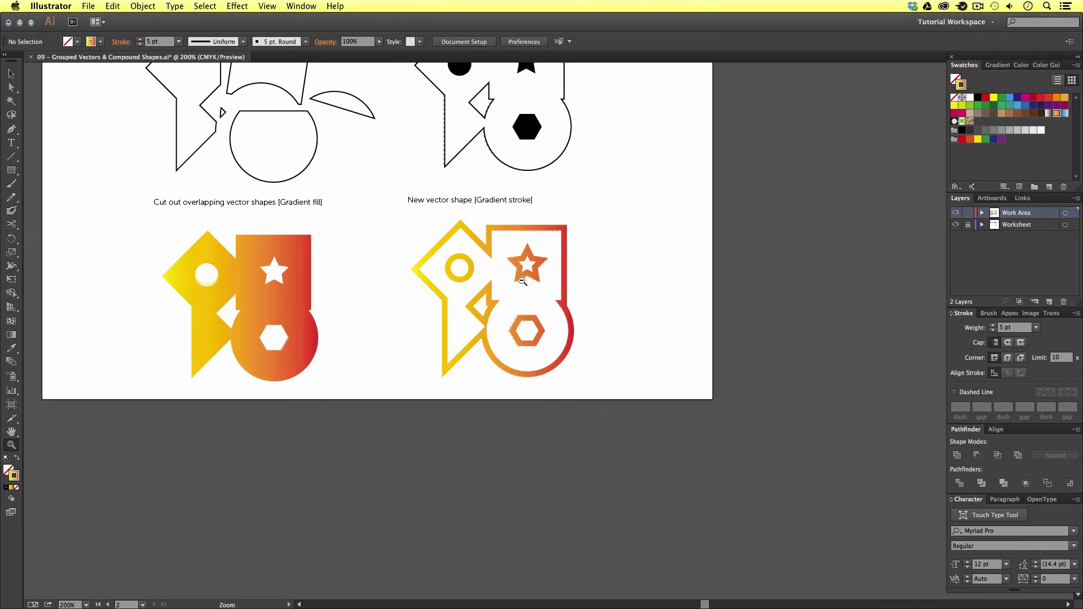
{"action": "left_click", "coordinate": [523, 280], "text": "alt"}
{"action": "left_click", "coordinate": [549, 286], "text": "alt"}
{"action": "left_click", "coordinate": [549, 286]}
{"action": "scroll", "coordinate": [559, 291], "scroll_direction": "up", "scroll_amount": 3}
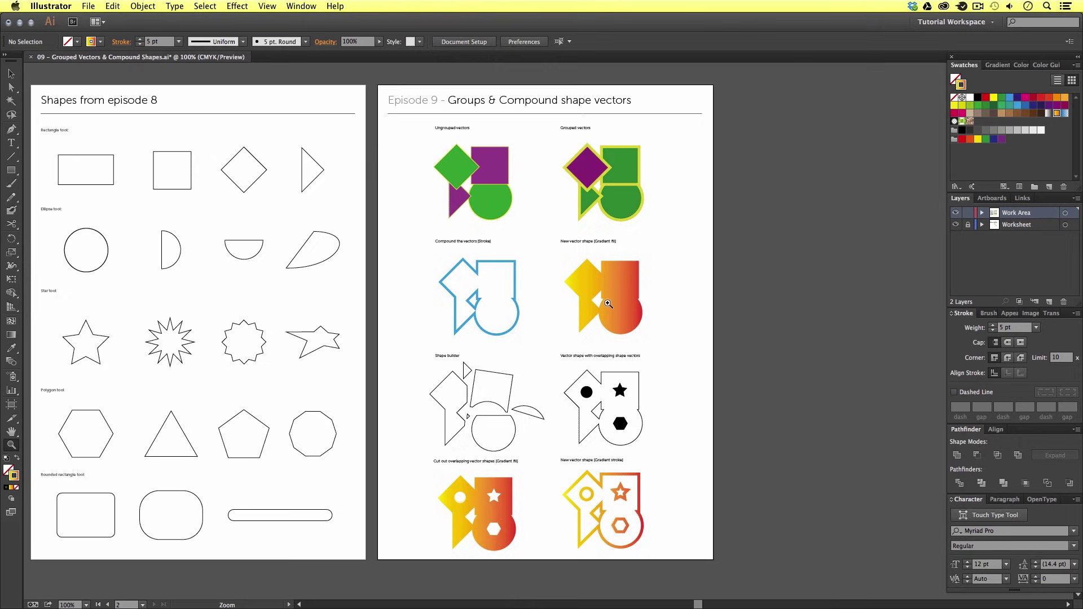
{"action": "key", "text": "v"}
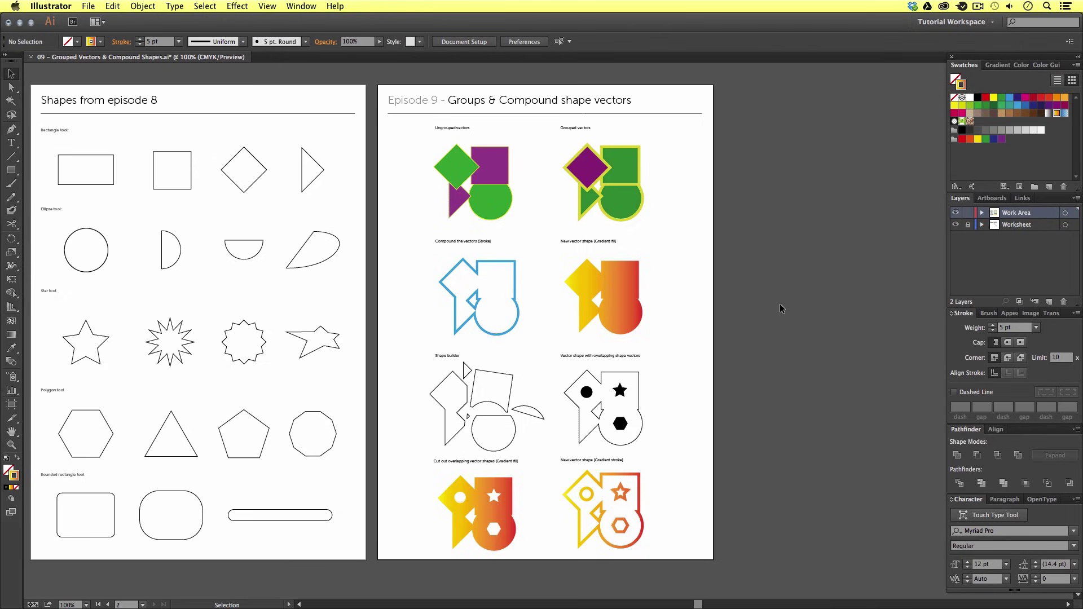